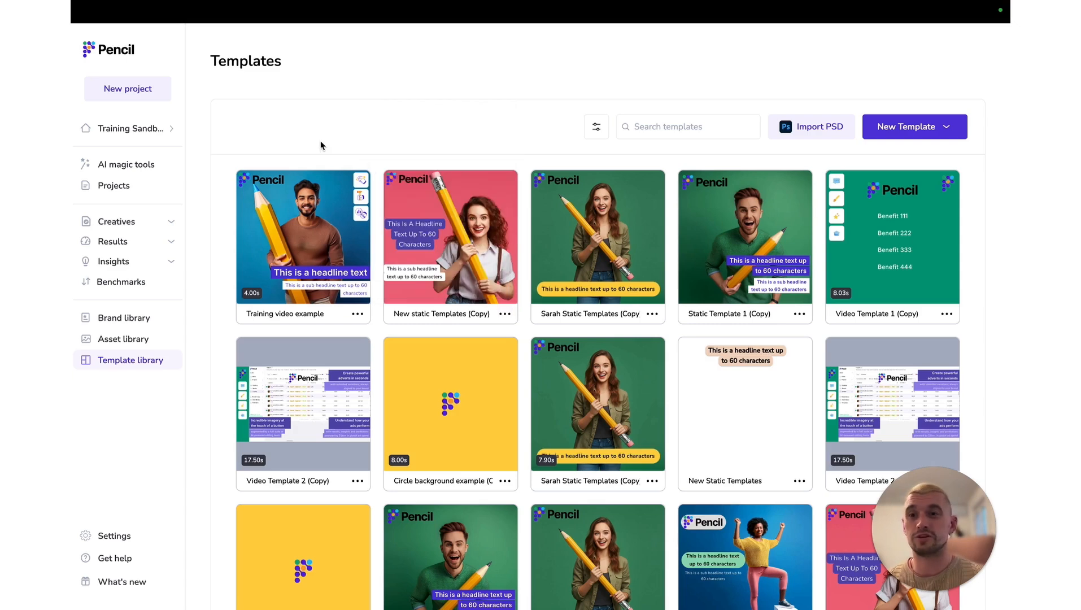
Open the "Training video example" template for editing and bring up the animation and transition options for the topmost sticker
{"action": "left_click", "coordinate": [358, 315]}
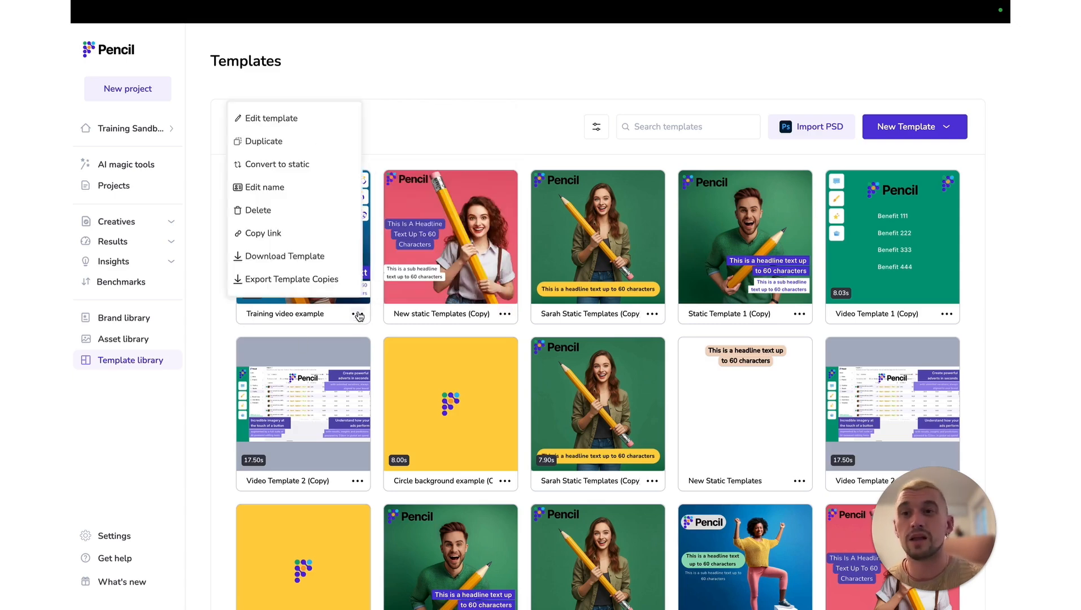
{"action": "left_click", "coordinate": [303, 118]}
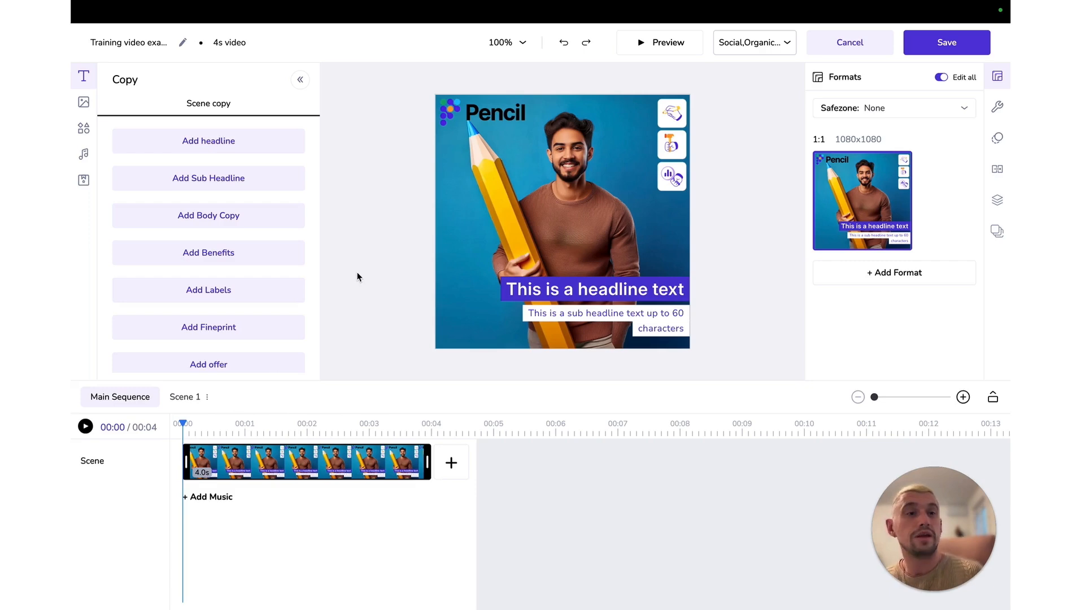
{"action": "left_click", "coordinate": [669, 113]}
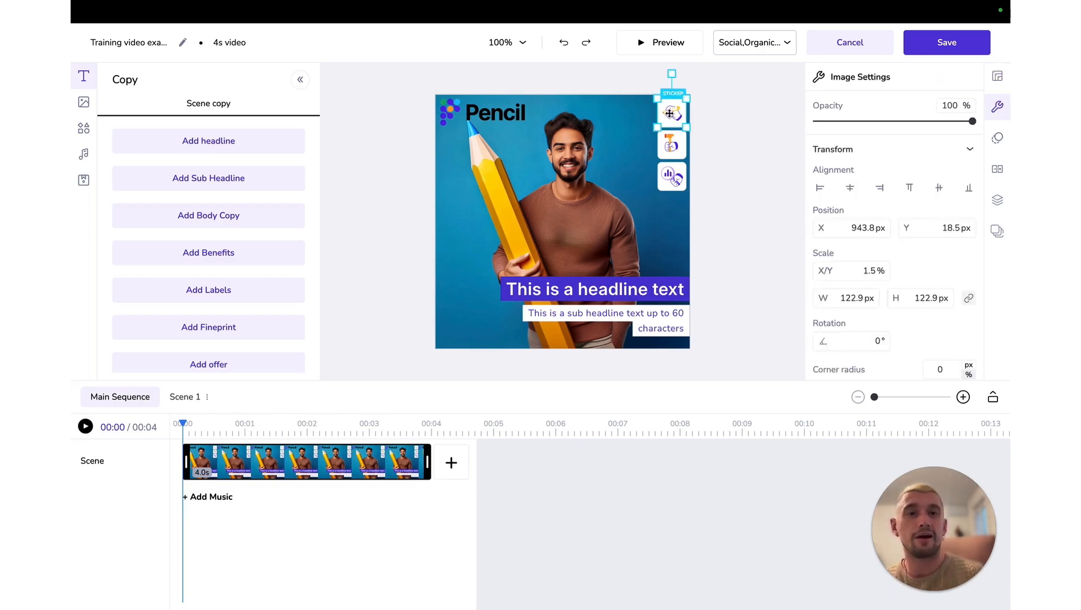
{"action": "left_click", "coordinate": [998, 141]}
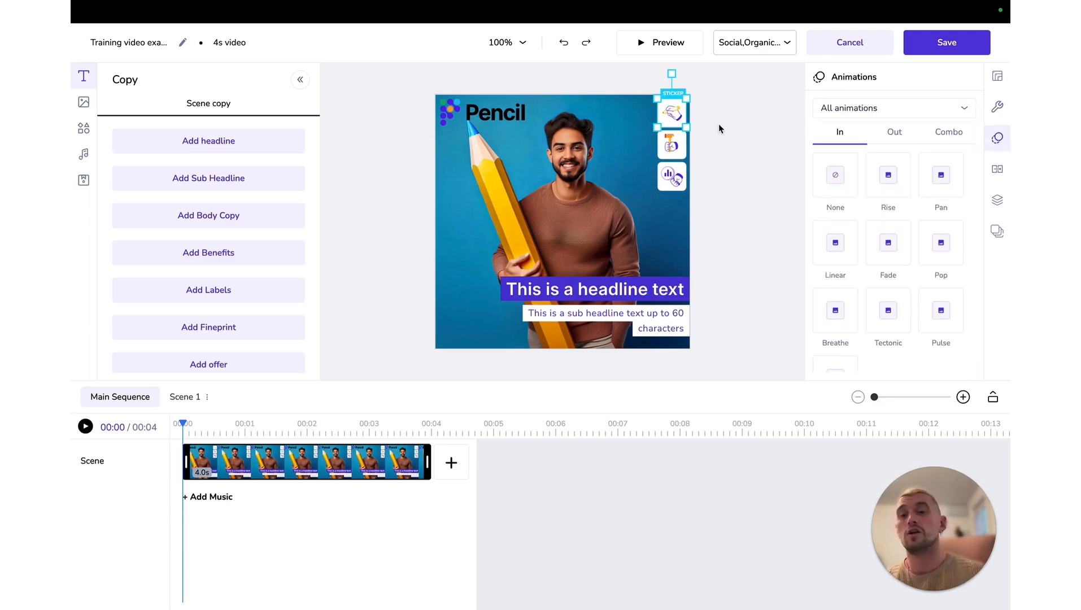
{"action": "left_click", "coordinate": [998, 173]}
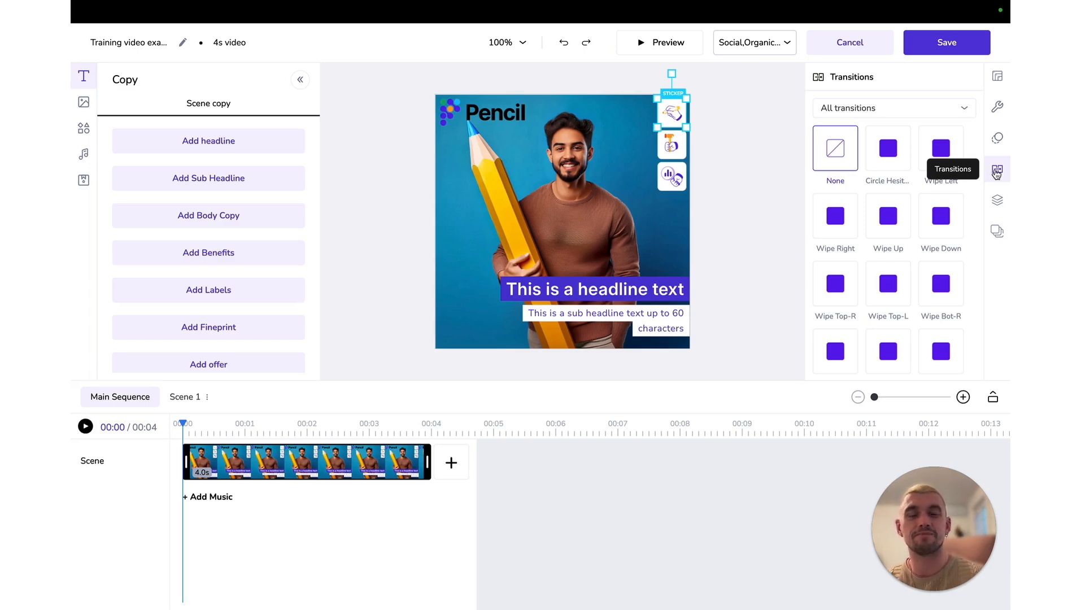
{"action": "left_click", "coordinate": [362, 235]}
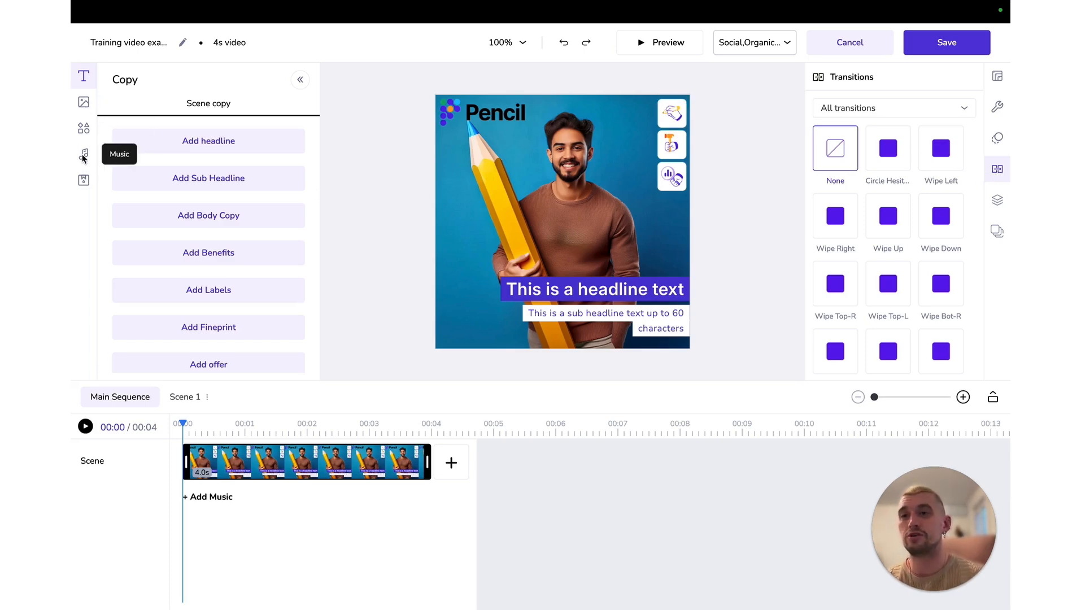
Add a second scene after the first and insert the first video from My assets into it
{"action": "left_click", "coordinate": [85, 102]}
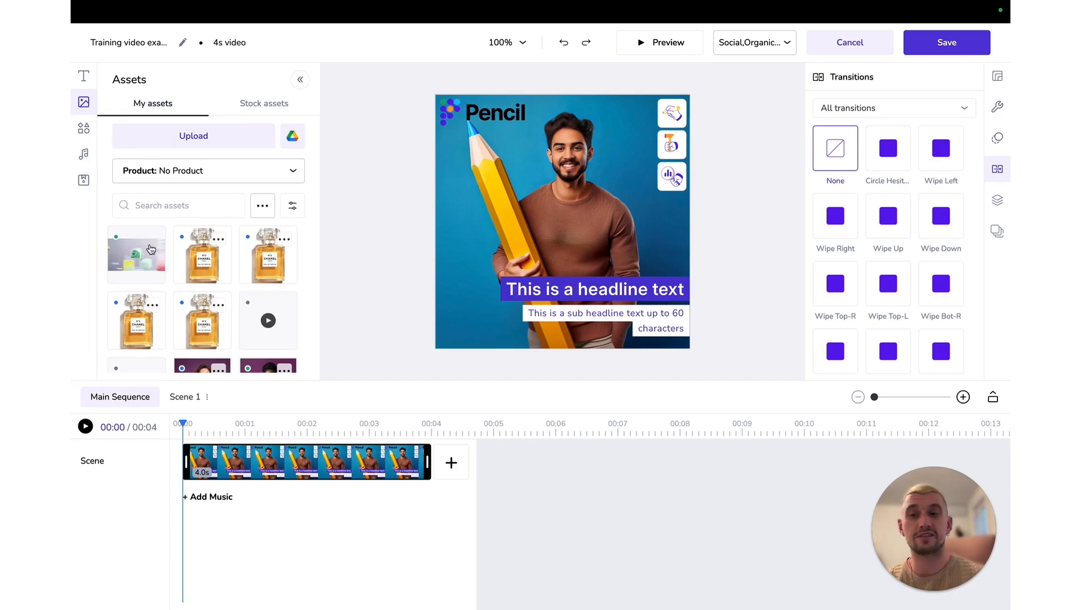
{"action": "left_click", "coordinate": [452, 463]}
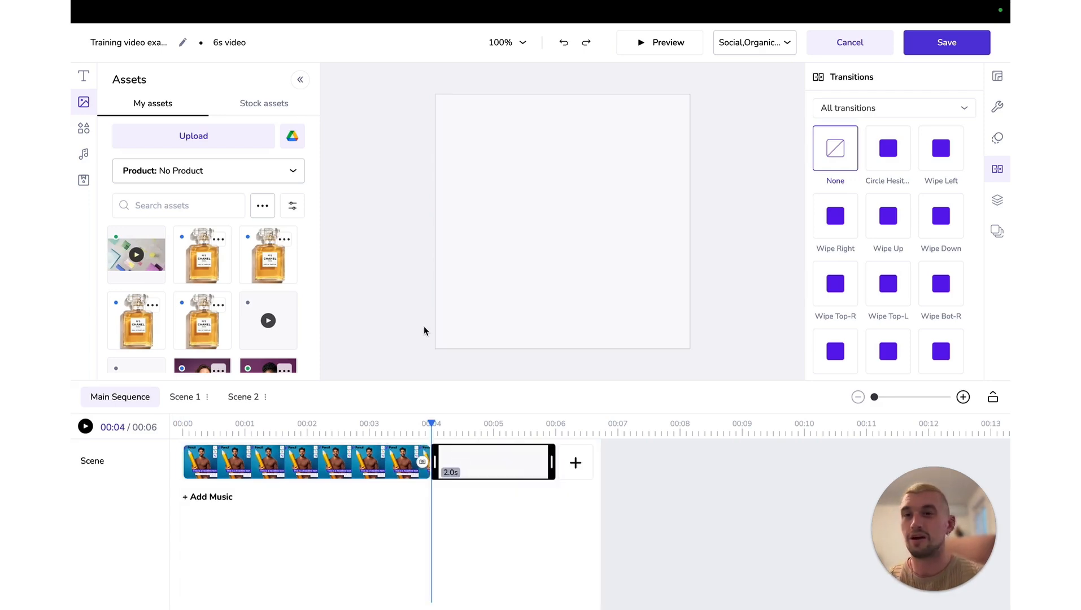
{"action": "left_click", "coordinate": [136, 259]}
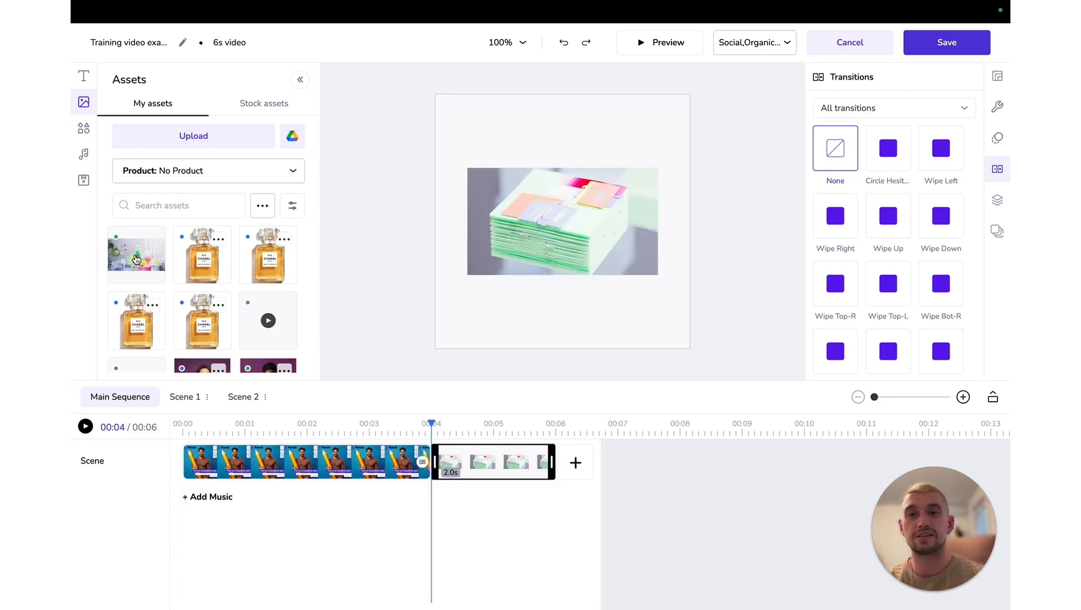
Enlarge the video in Scene 2 to about 100.1% and centre it horizontally so it fills the square canvas
{"action": "left_click", "coordinate": [532, 196]}
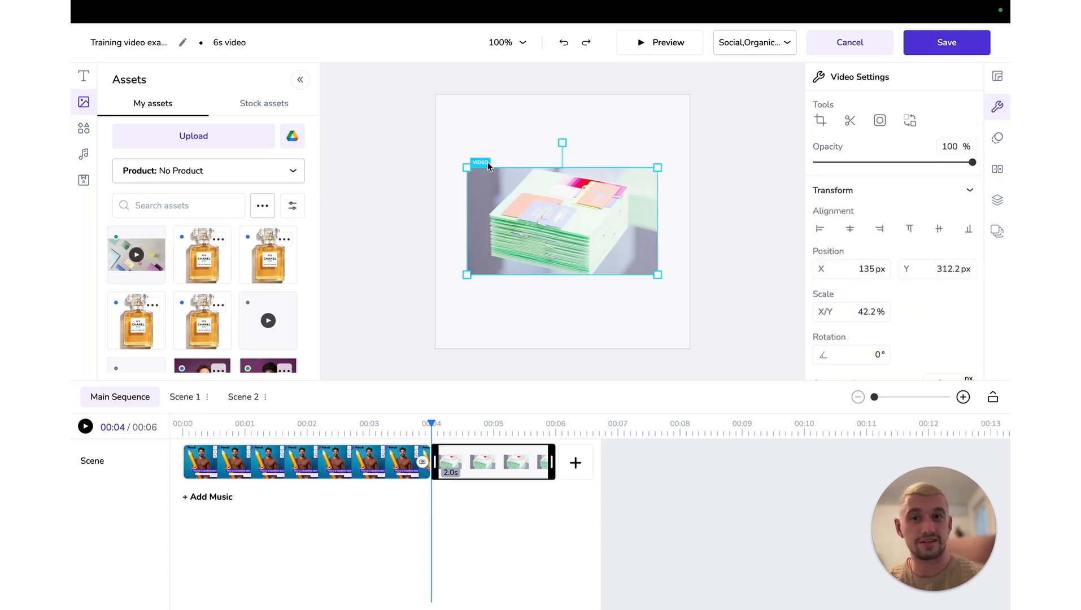
{"action": "left_click_drag", "start_coordinate": [533, 214], "coordinate": [488, 141]}
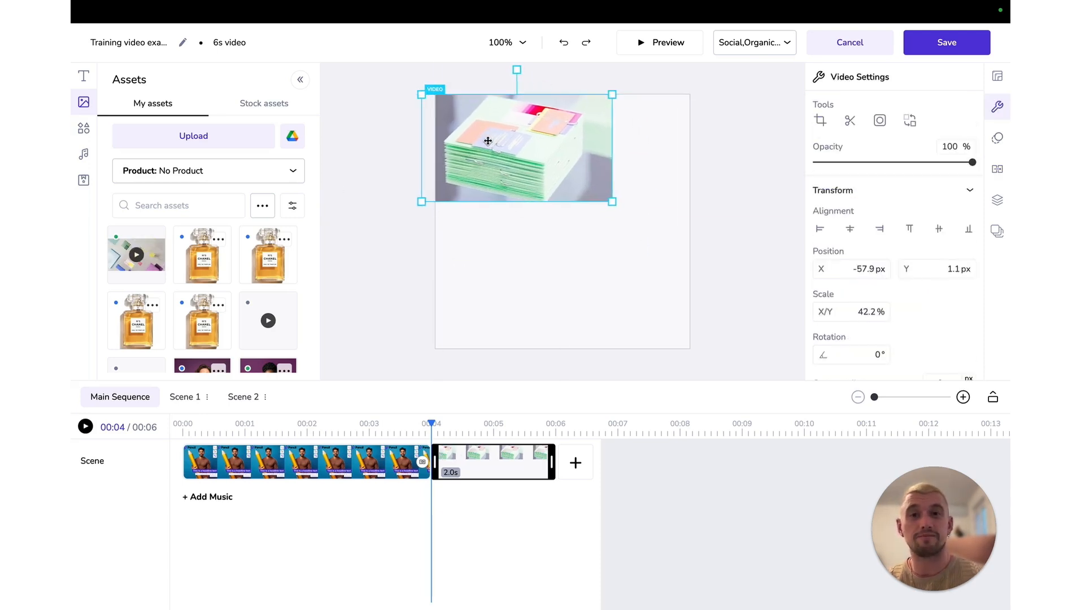
{"action": "left_click_drag", "start_coordinate": [612, 201], "coordinate": [786, 322]}
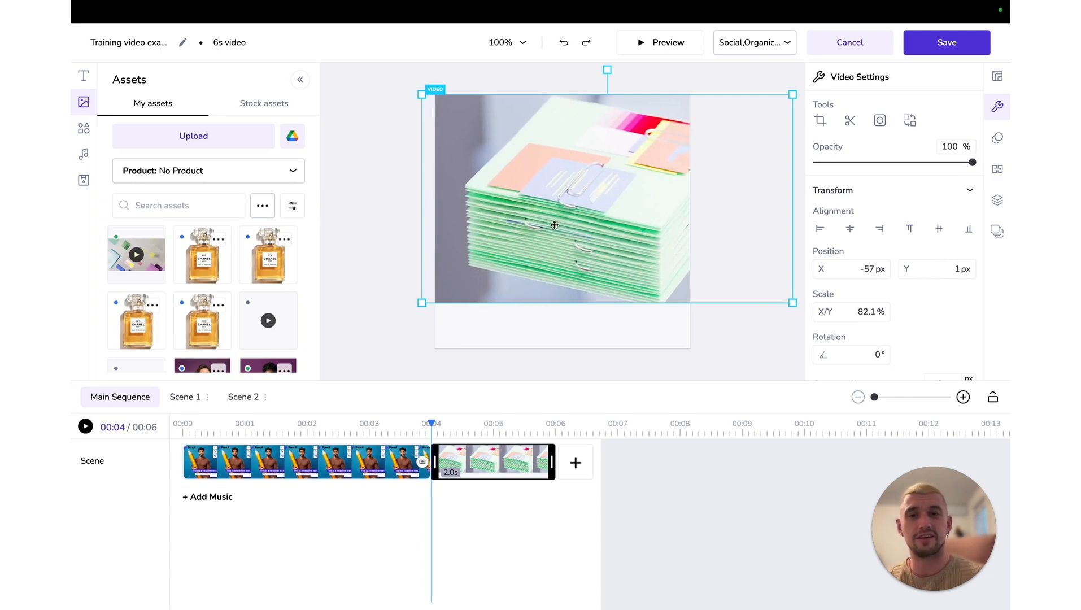
{"action": "left_click_drag", "start_coordinate": [421, 303], "coordinate": [352, 366]}
{"action": "left_click_drag", "start_coordinate": [547, 269], "coordinate": [542, 270]}
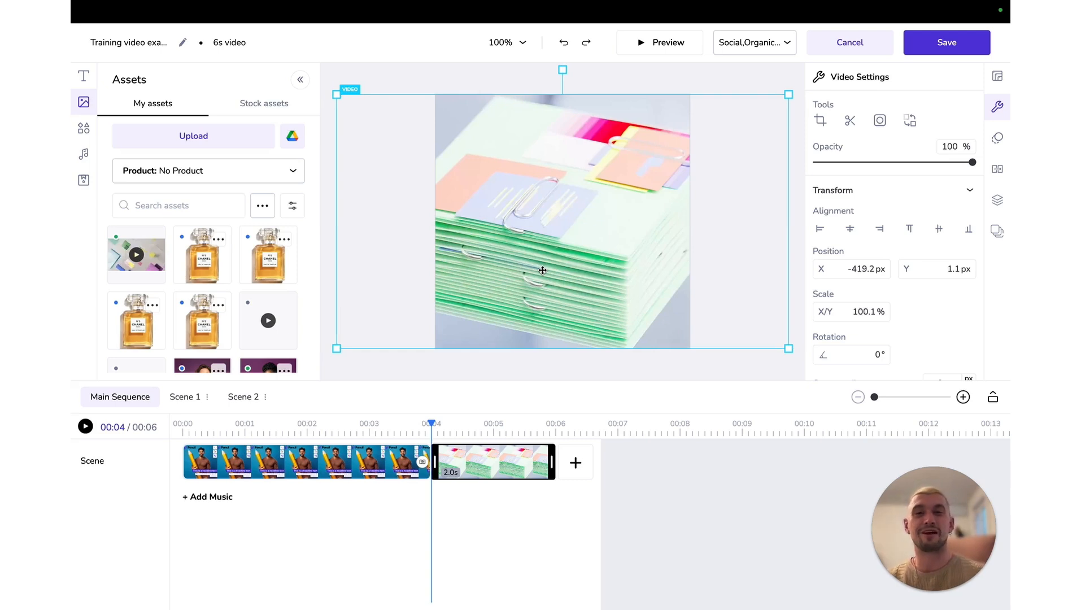
{"action": "left_click", "coordinate": [403, 76]}
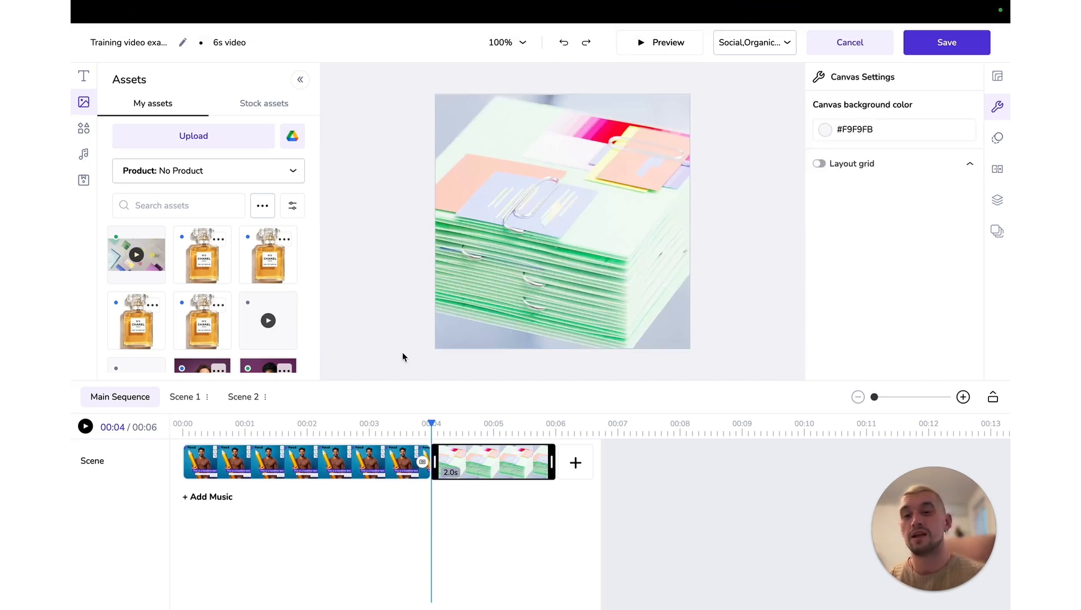
Extend the Scene 2 video's playback duration to 3.67 s in its video speed settings
{"action": "left_click", "coordinate": [556, 220]}
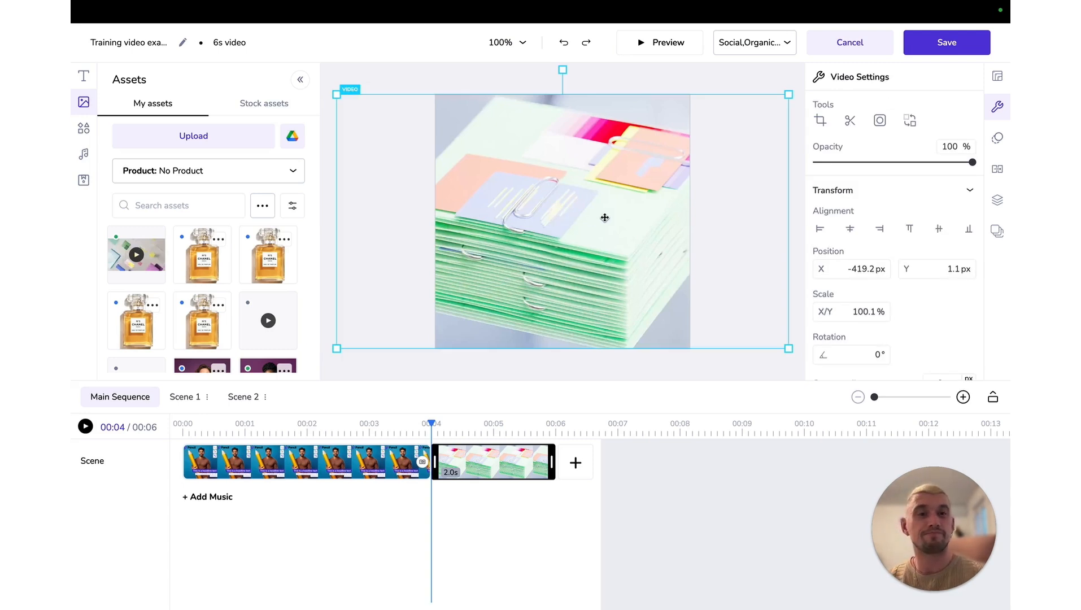
{"action": "scroll", "coordinate": [903, 227], "scroll_direction": "down", "scroll_amount": 1}
{"action": "scroll", "coordinate": [903, 227], "scroll_direction": "down", "scroll_amount": 5}
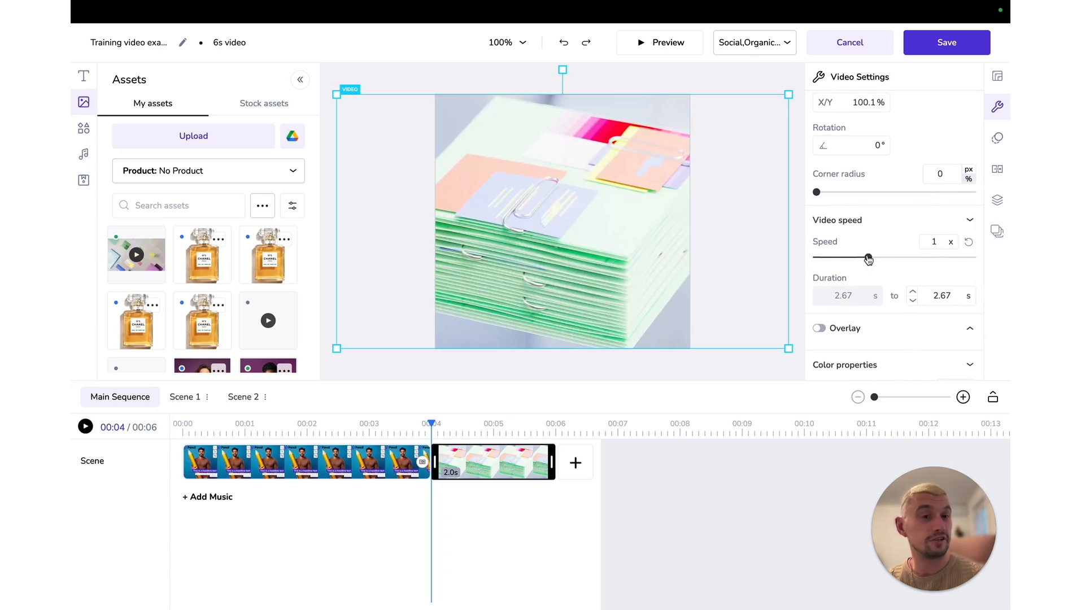
{"action": "scroll", "coordinate": [888, 273], "scroll_direction": "down", "scroll_amount": 4}
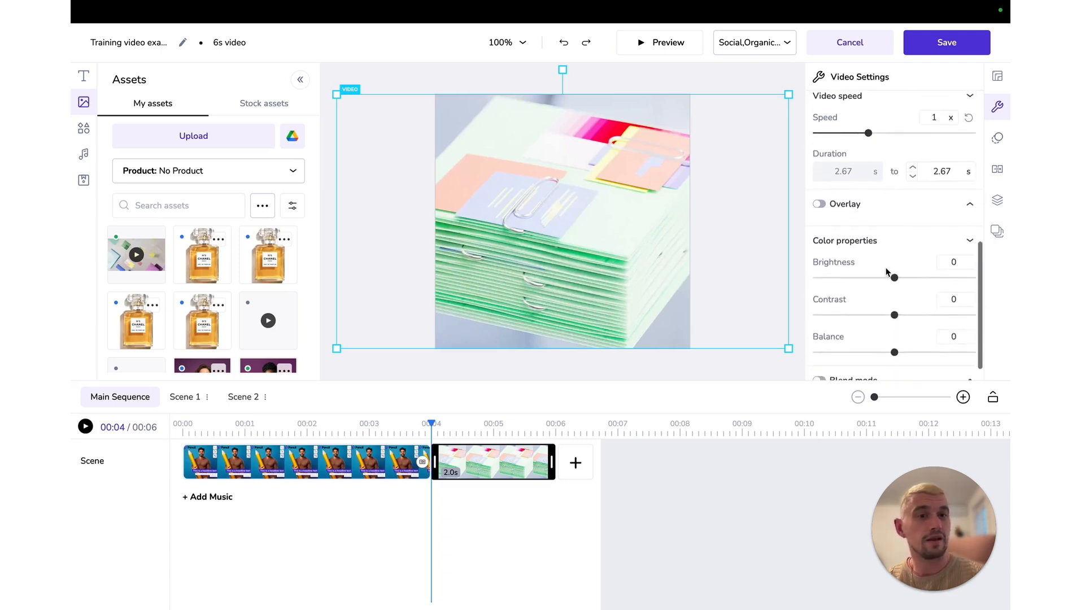
{"action": "scroll", "coordinate": [888, 272], "scroll_direction": "up", "scroll_amount": 3}
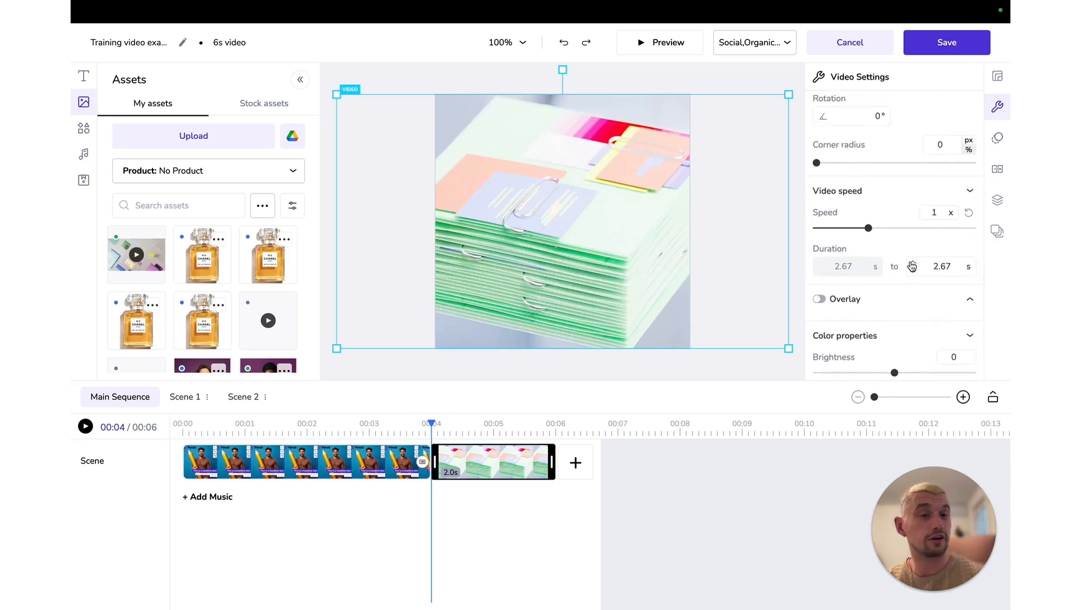
{"action": "left_click", "coordinate": [912, 263]}
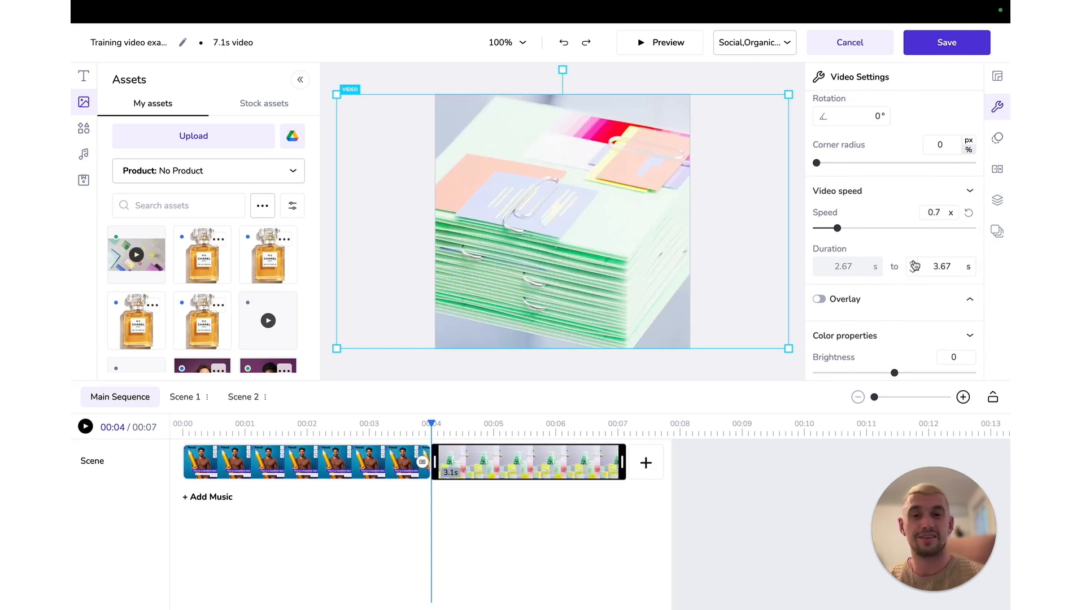
Trim the Scene 2 video to the segment from 18.23 s to 20.93 s
{"action": "scroll", "coordinate": [899, 224], "scroll_direction": "up", "scroll_amount": 5}
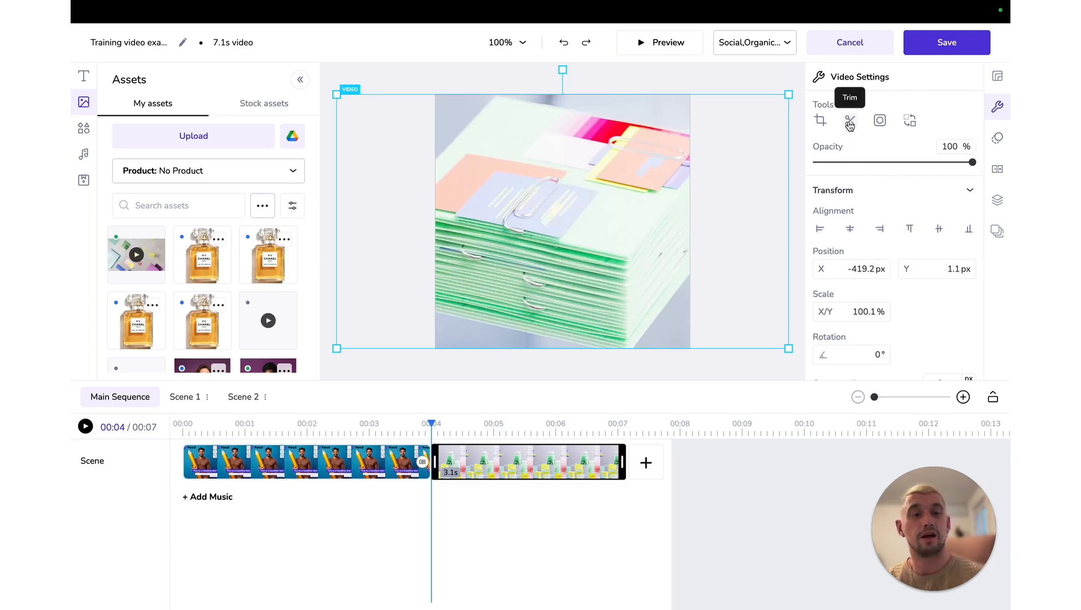
{"action": "left_click", "coordinate": [849, 122]}
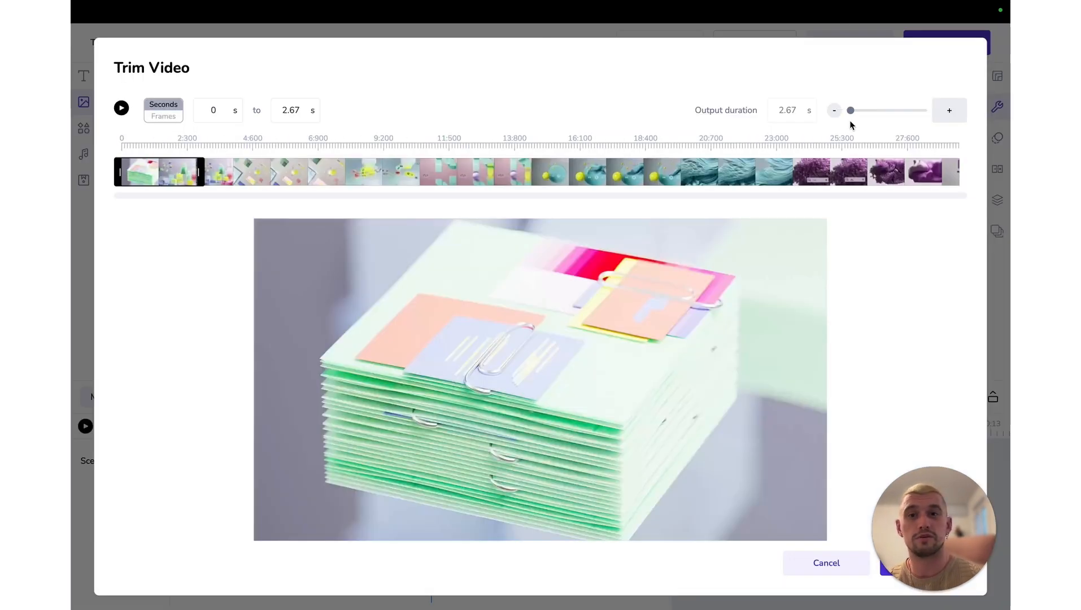
{"action": "left_click_drag", "start_coordinate": [157, 173], "coordinate": [677, 178]}
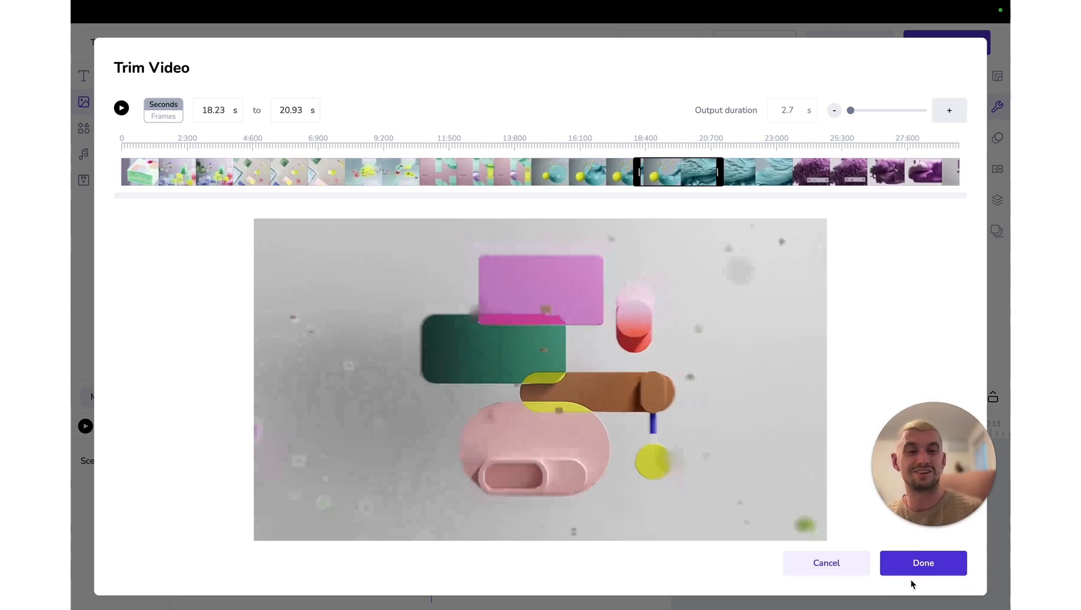
{"action": "left_click", "coordinate": [930, 571]}
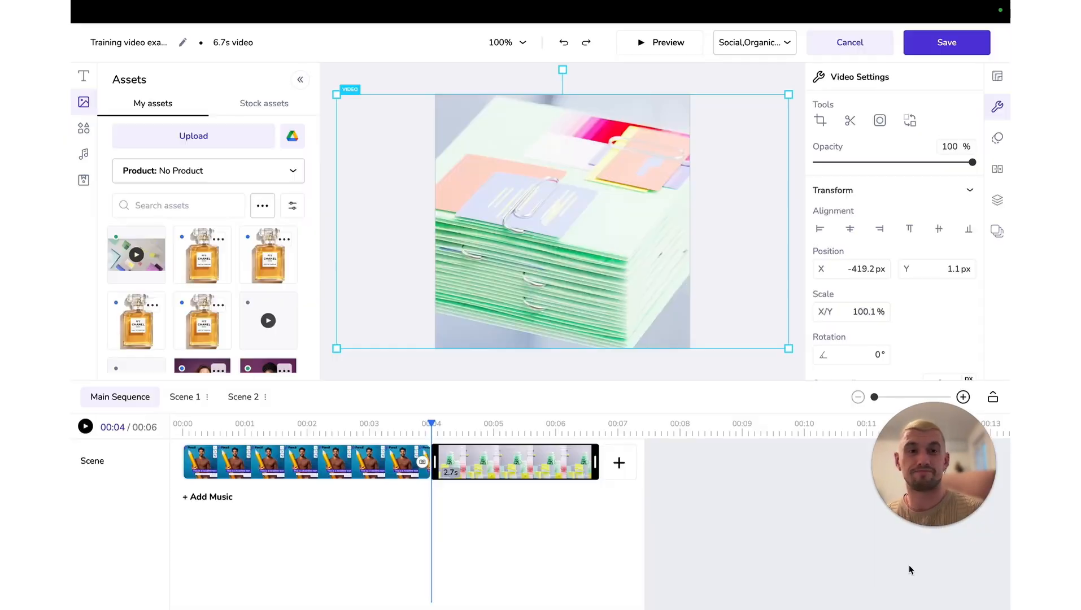
{"action": "left_click_drag", "start_coordinate": [938, 488], "coordinate": [938, 561]}
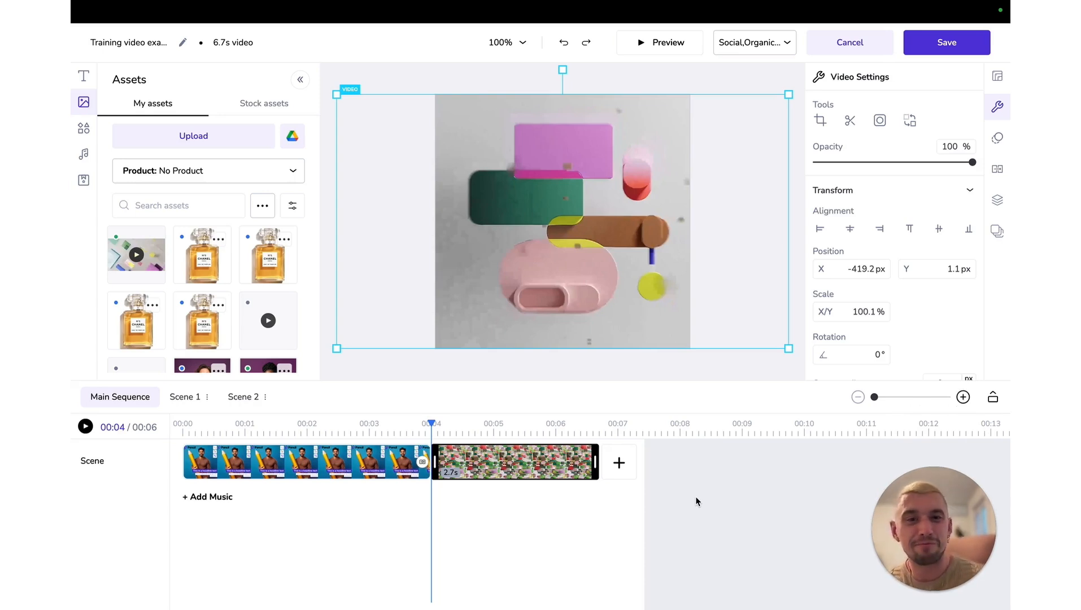
Apply the Wipe Right transition between Scene 1 and Scene 2 and play the sequence across the cut
{"action": "left_click", "coordinate": [387, 474]}
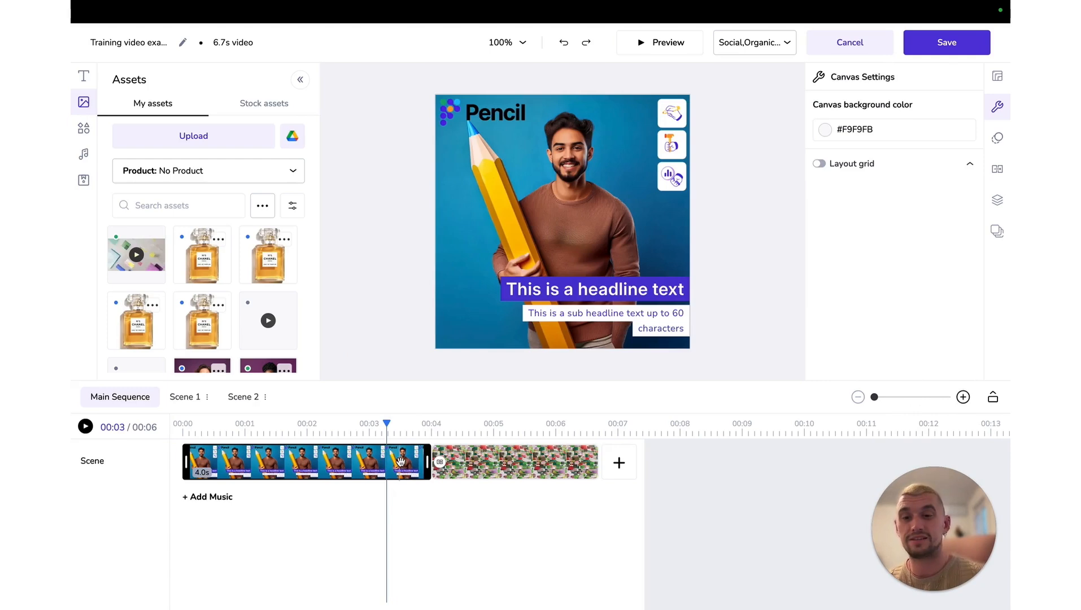
{"action": "left_click", "coordinate": [440, 463]}
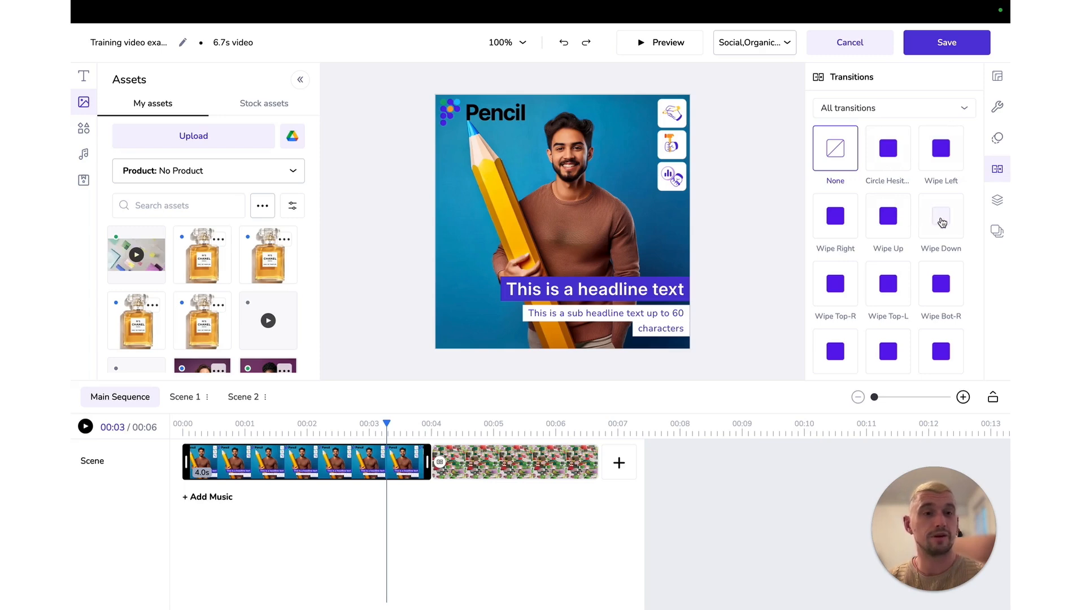
{"action": "left_click", "coordinate": [842, 224]}
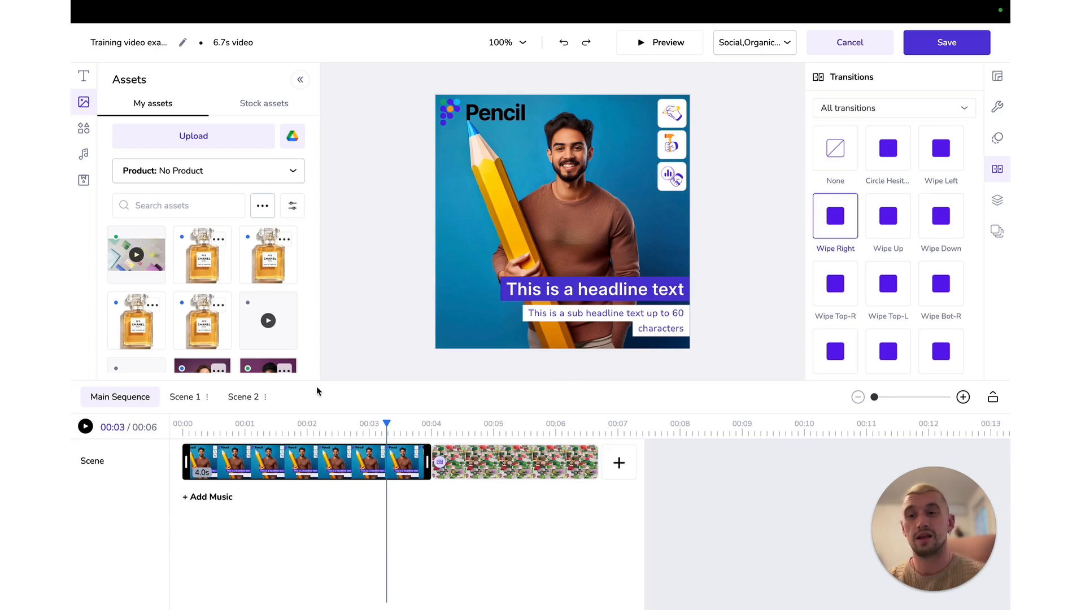
{"action": "left_click", "coordinate": [86, 428]}
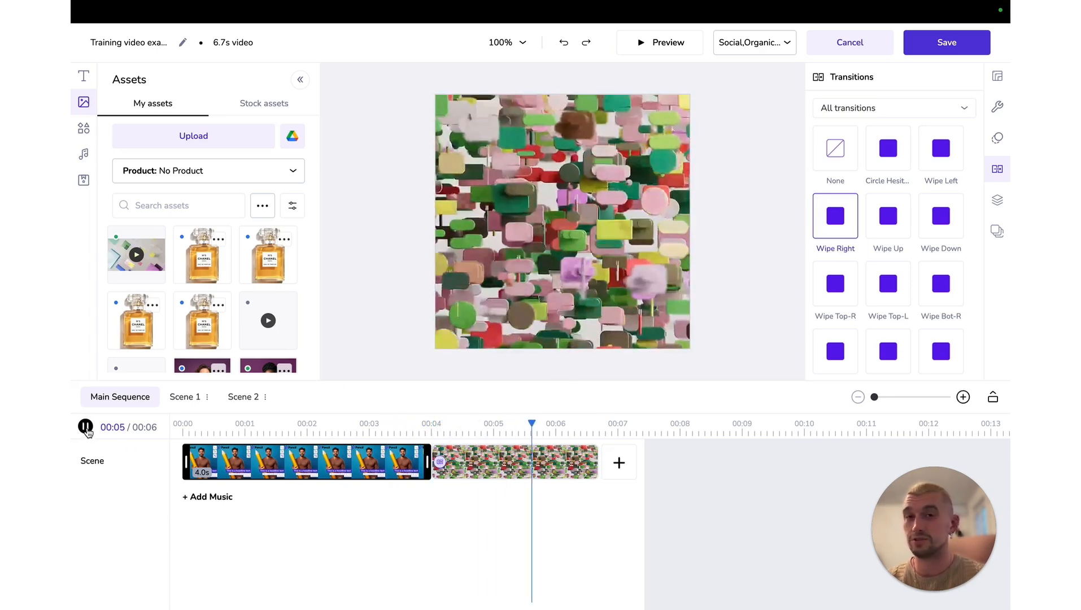
{"action": "left_click", "coordinate": [85, 427]}
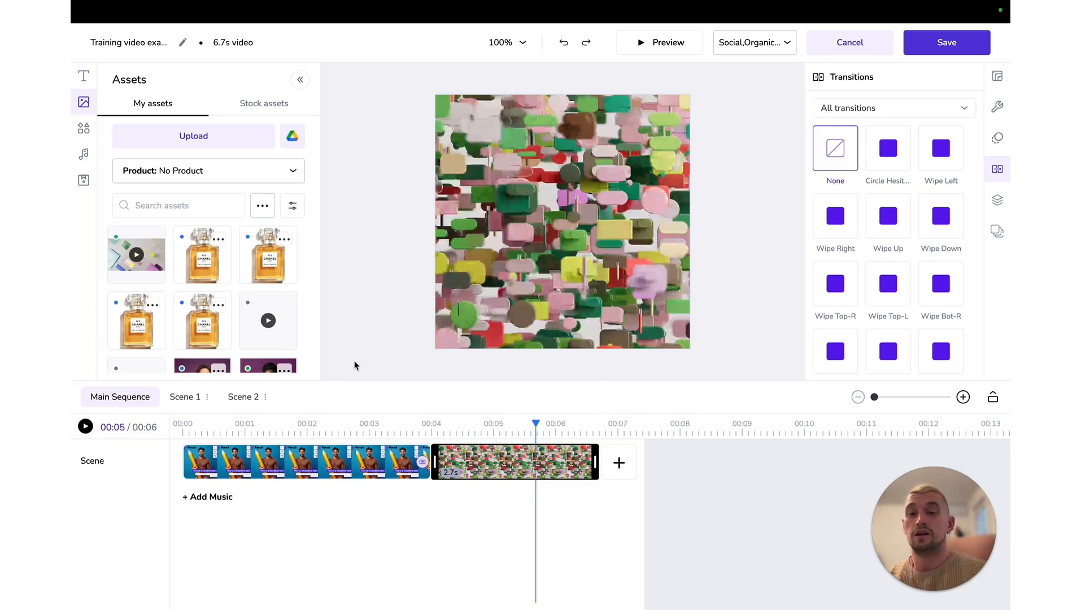
Apply the Pop entrance animation to each of the three stickers in Scene 1
{"action": "left_click", "coordinate": [367, 467]}
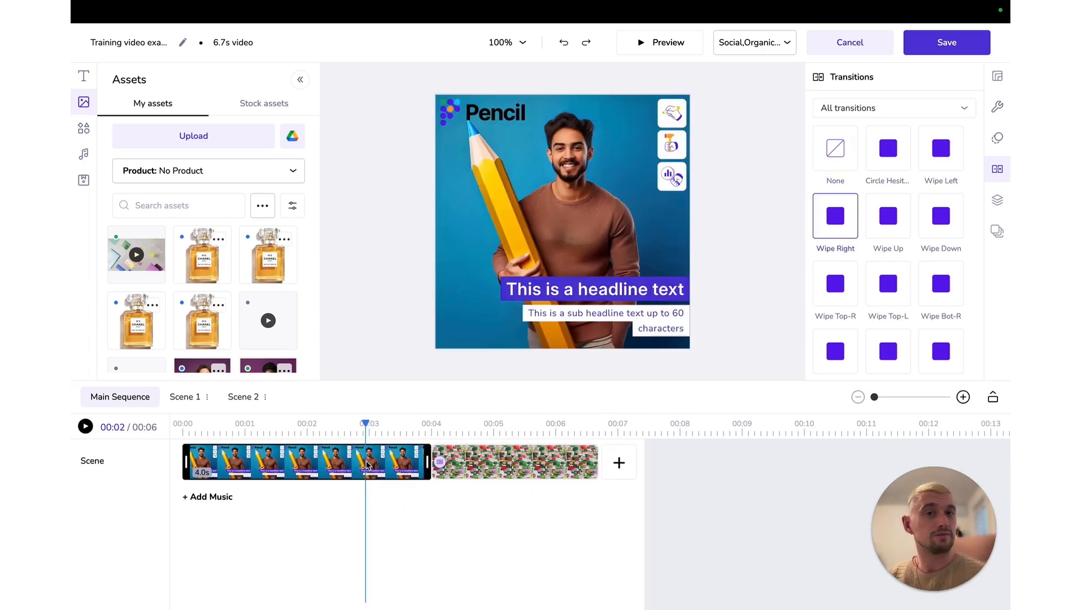
{"action": "left_click", "coordinate": [675, 111]}
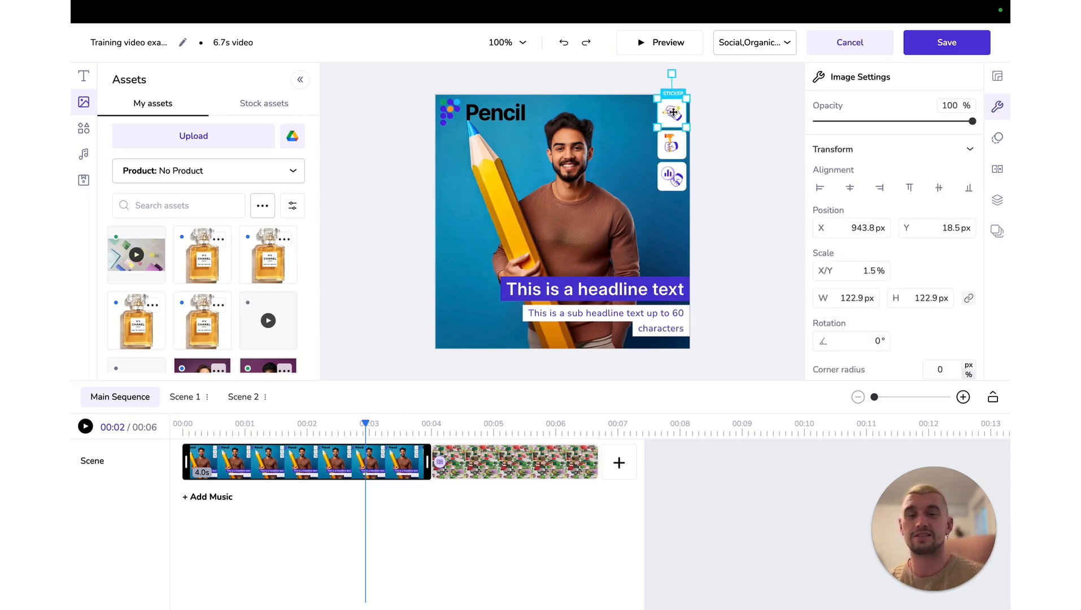
{"action": "left_click", "coordinate": [997, 139]}
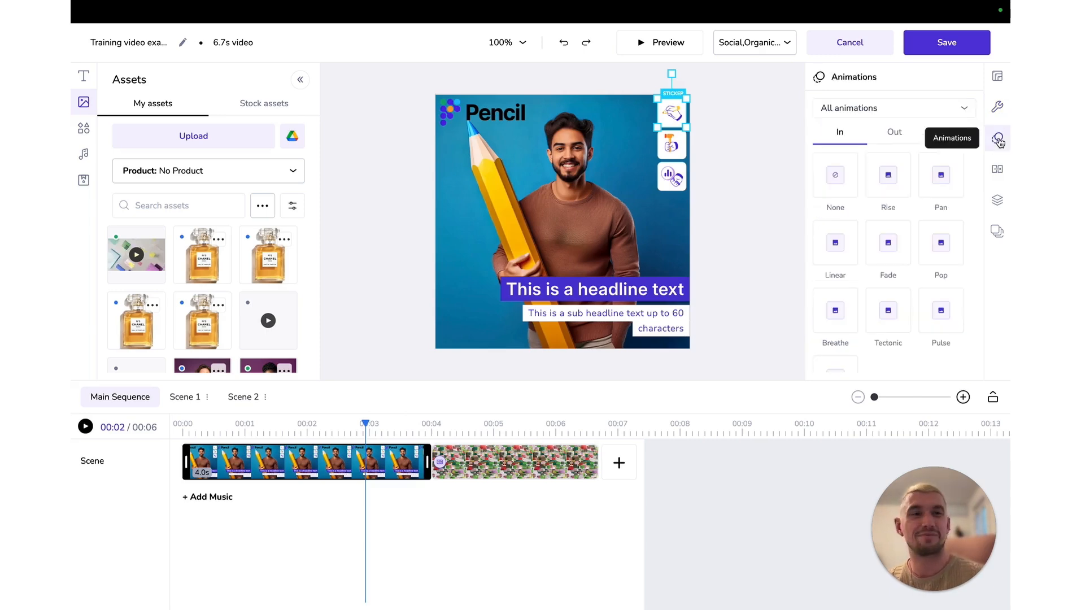
{"action": "left_click", "coordinate": [944, 250]}
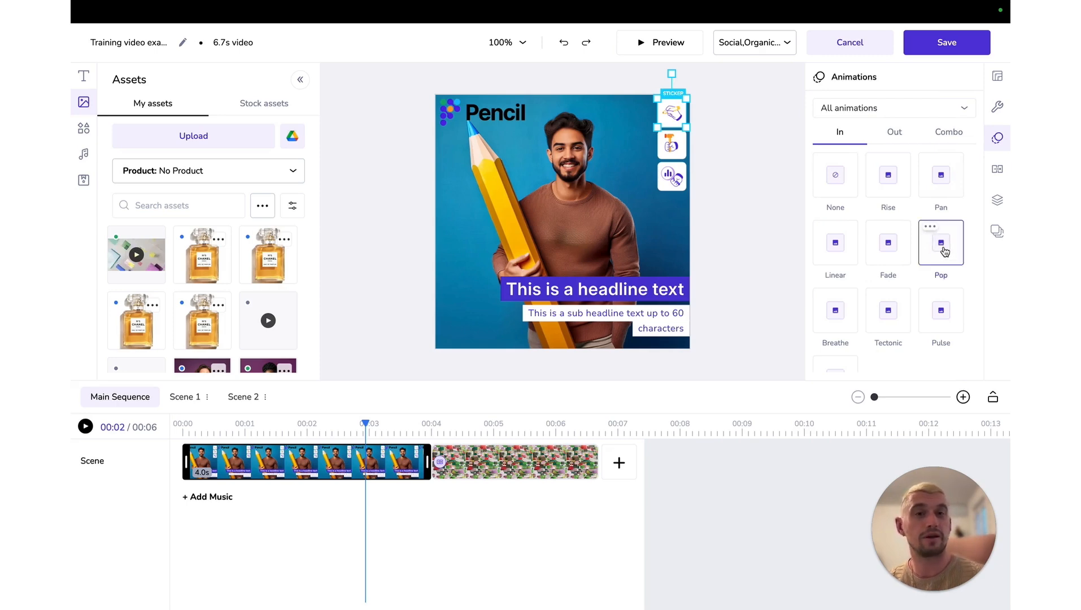
{"action": "left_click", "coordinate": [675, 148]}
{"action": "left_click", "coordinate": [939, 244]}
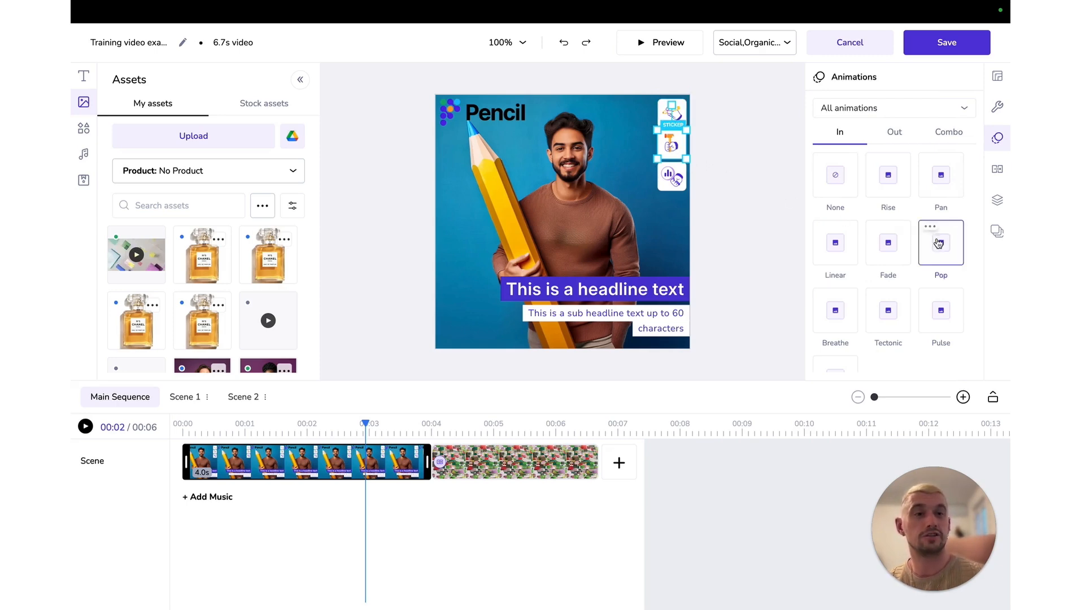
{"action": "left_click", "coordinate": [674, 185]}
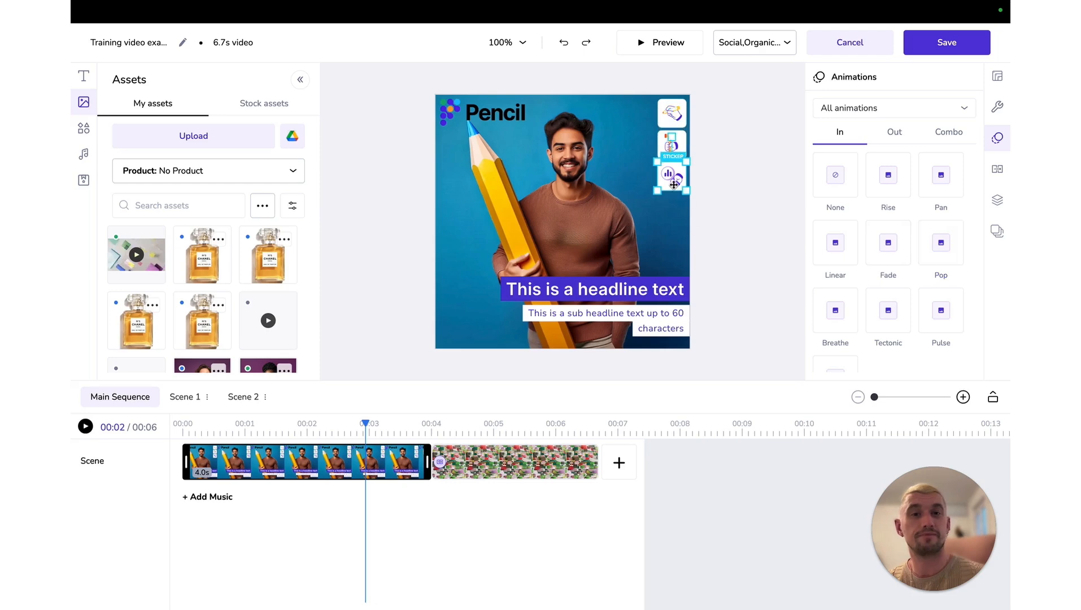
{"action": "left_click", "coordinate": [944, 255]}
Apply the Typewriter combo animation to both the headline and the sub headline in Scene 1
{"action": "left_click", "coordinate": [631, 291]}
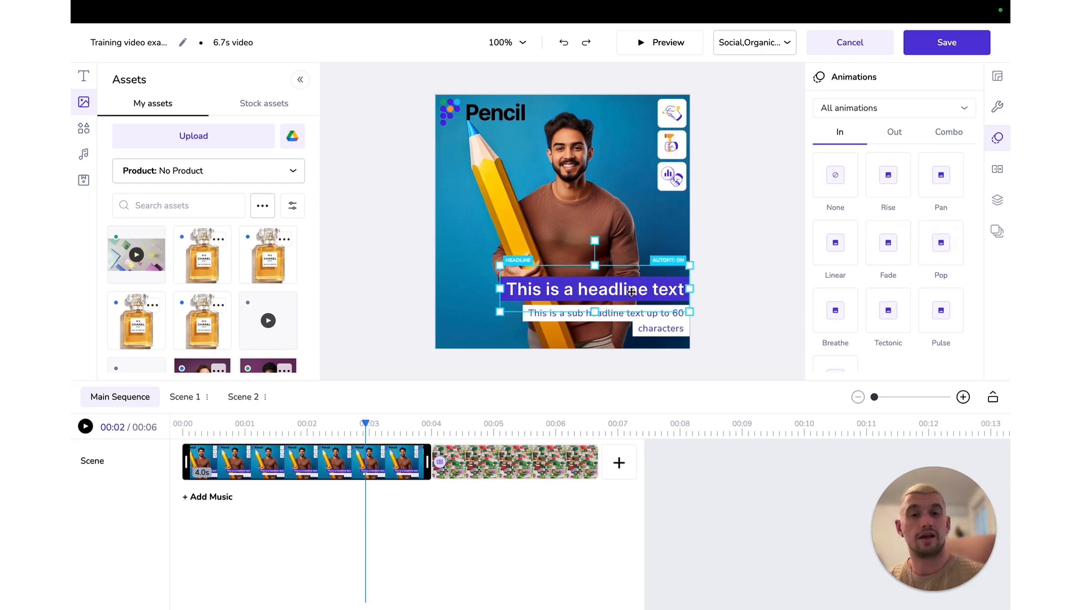
{"action": "left_click", "coordinate": [948, 134]}
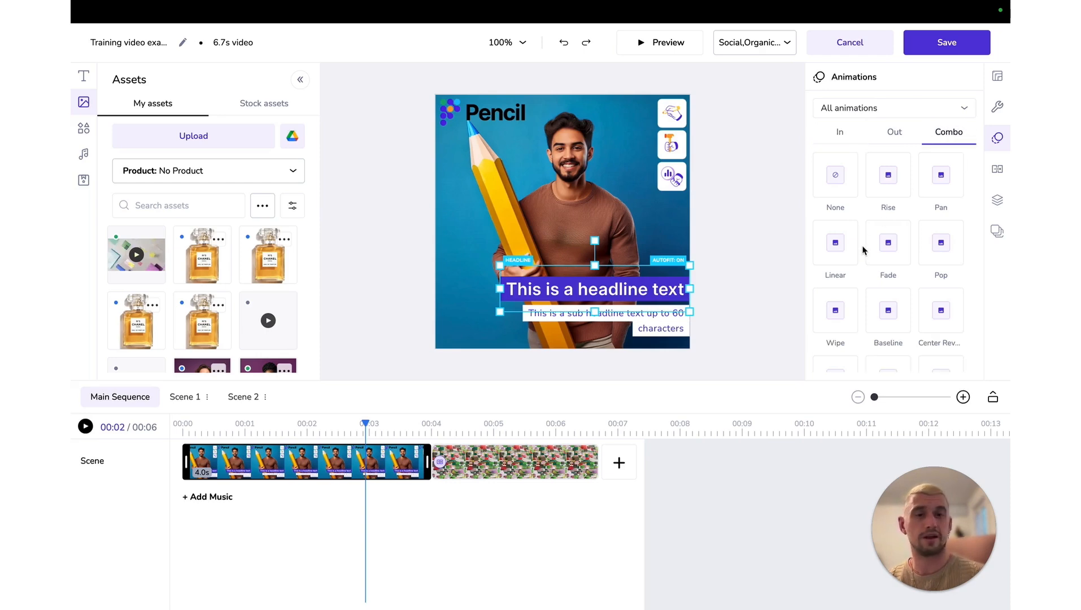
{"action": "scroll", "coordinate": [862, 250], "scroll_direction": "down", "scroll_amount": 1}
{"action": "left_click", "coordinate": [836, 339]}
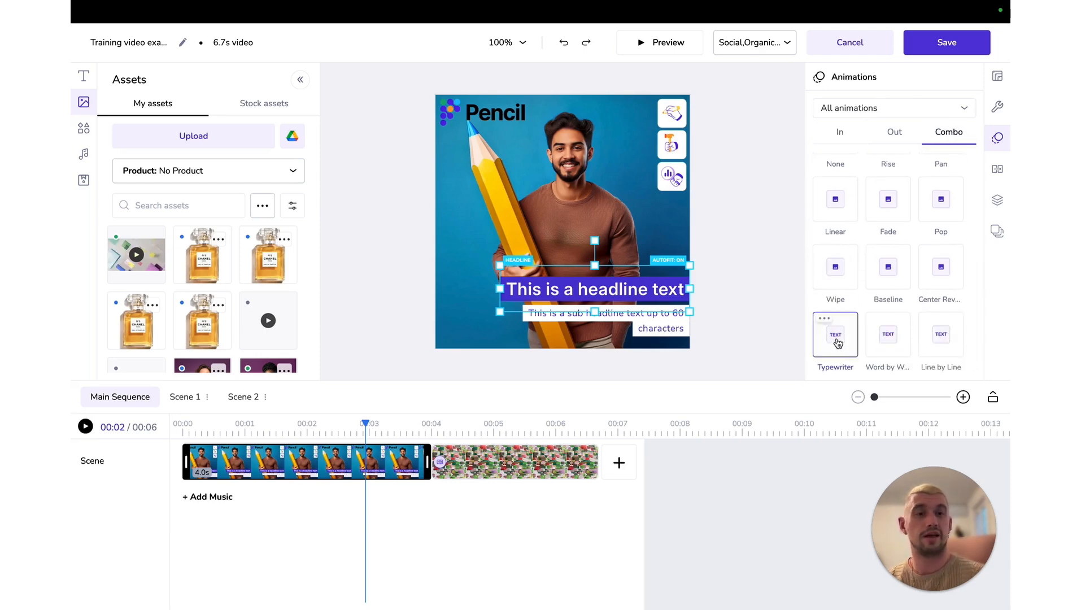
{"action": "left_click", "coordinate": [662, 327]}
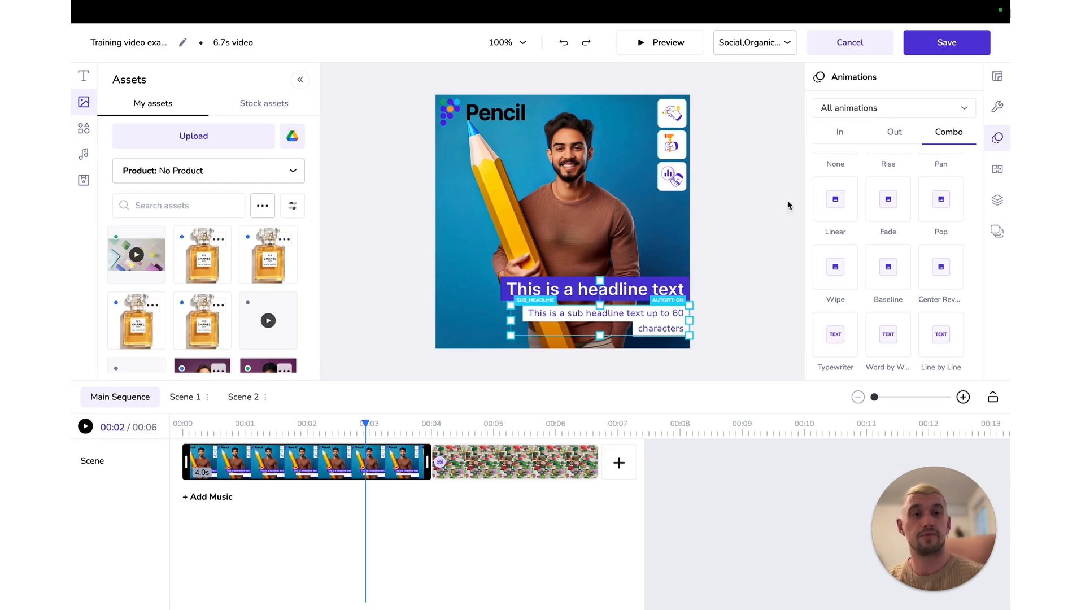
{"action": "left_click", "coordinate": [837, 337]}
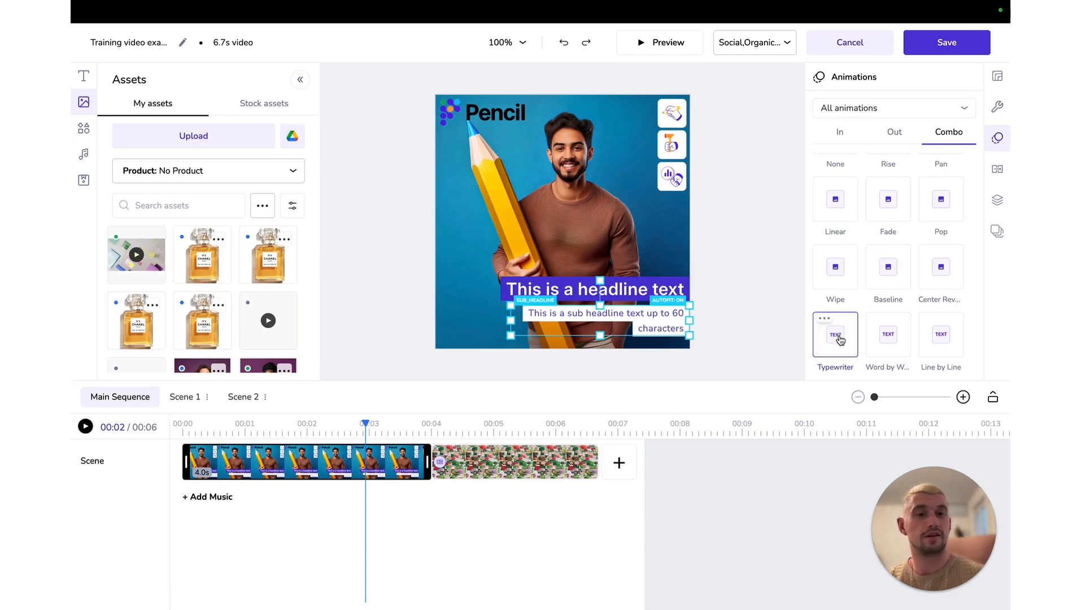
{"action": "left_click", "coordinate": [735, 339]}
Play Scene 1 from the start to review the sticker and text animations, and return the playhead to 00:00
{"action": "left_click_drag", "start_coordinate": [366, 424], "coordinate": [183, 426]}
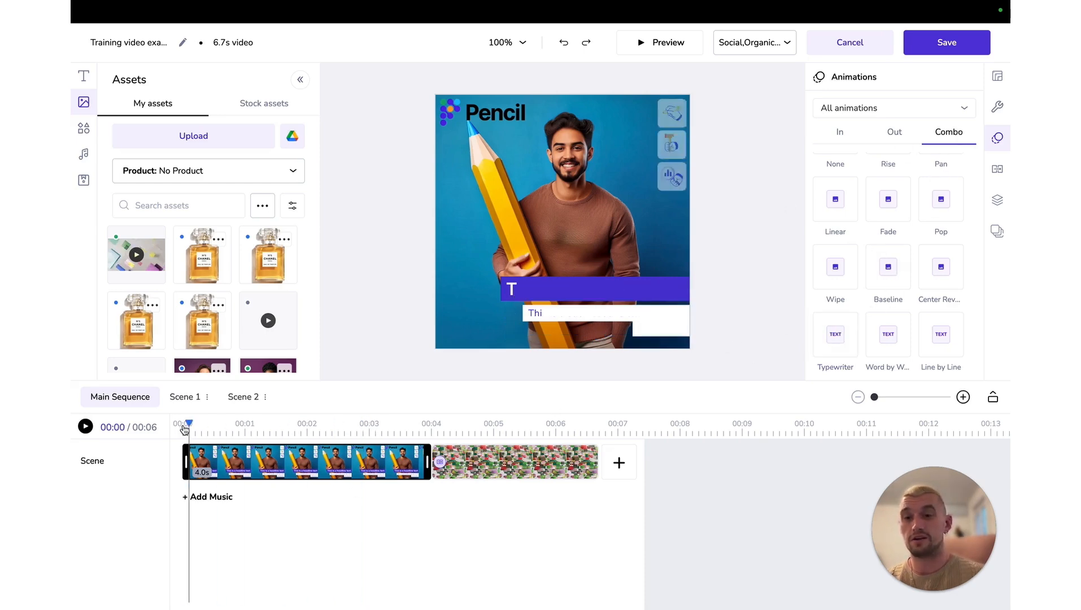
{"action": "left_click_drag", "start_coordinate": [220, 439], "coordinate": [176, 449]}
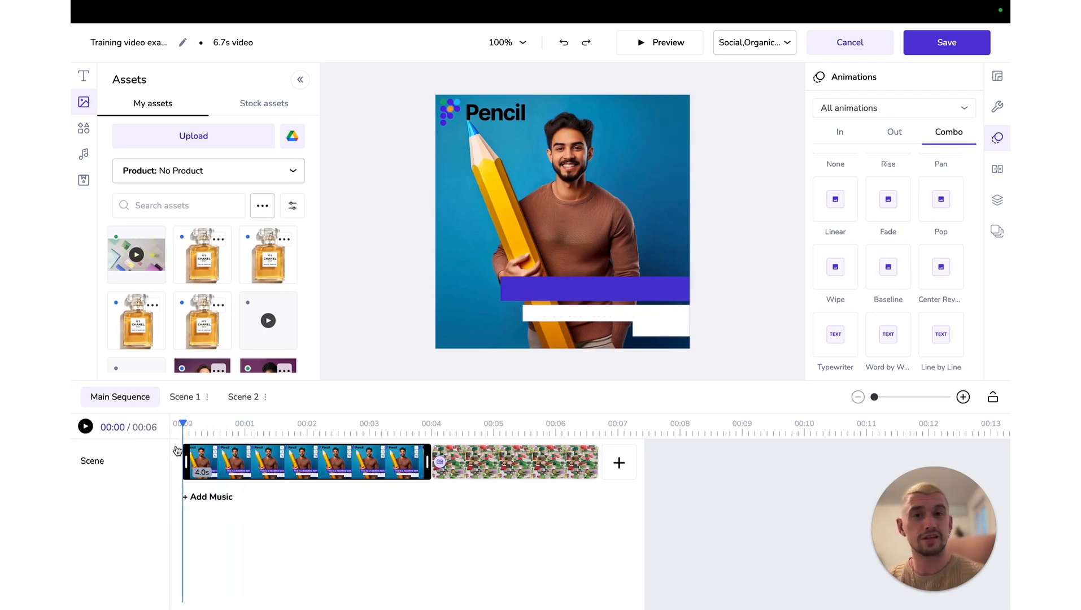
{"action": "left_click", "coordinate": [84, 428]}
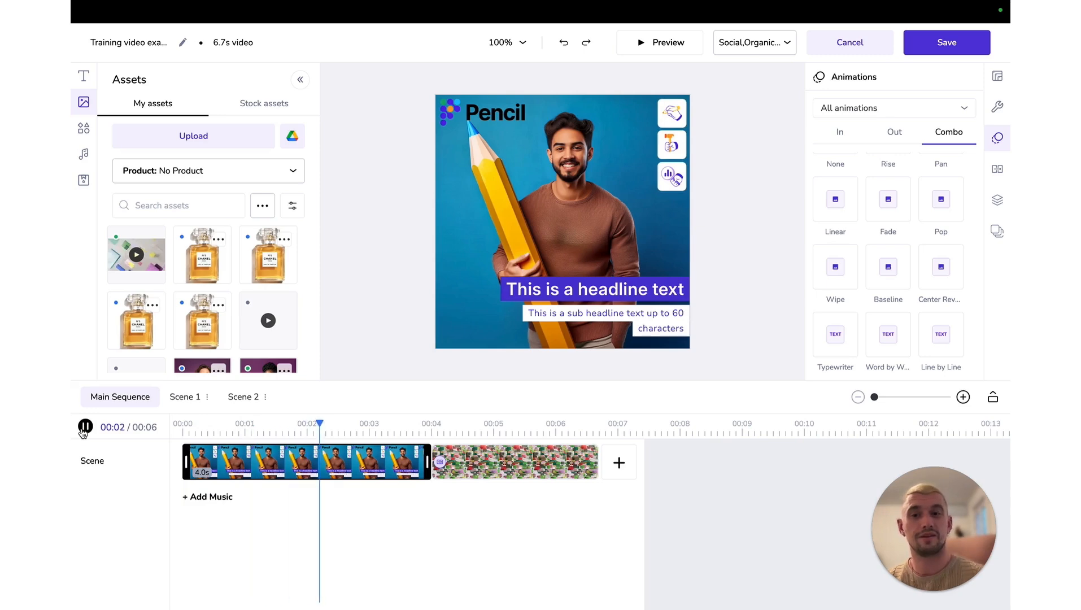
{"action": "left_click", "coordinate": [85, 428]}
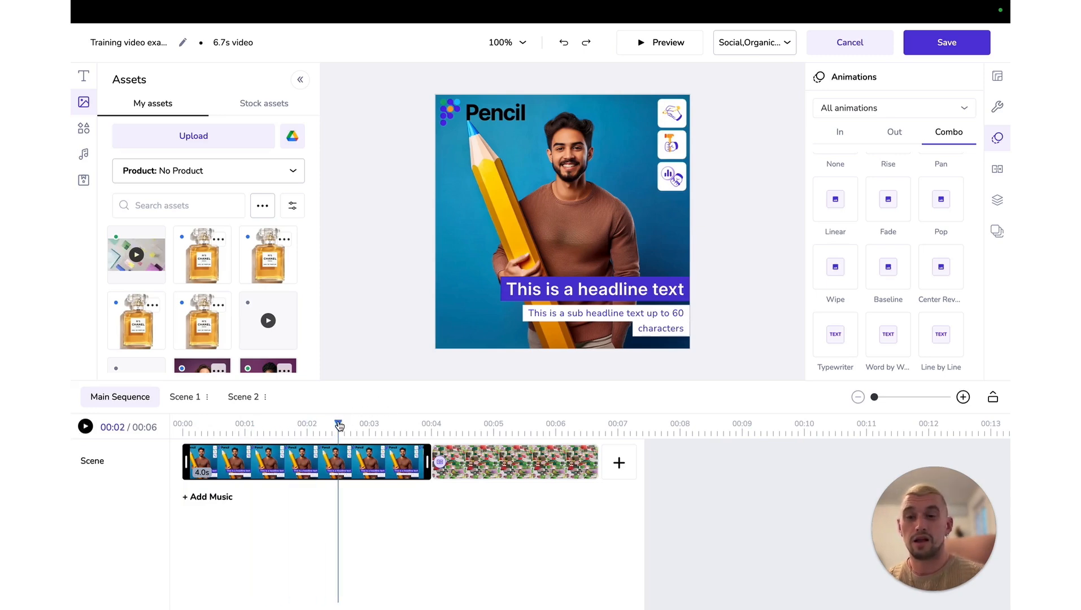
{"action": "left_click_drag", "start_coordinate": [341, 420], "coordinate": [169, 438]}
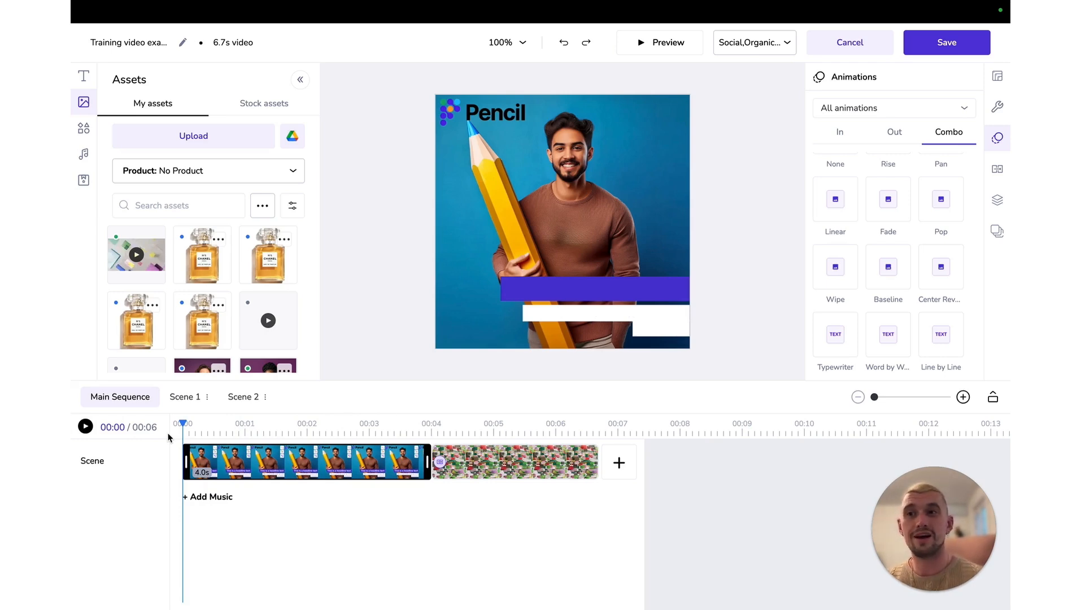
Switch to the Google Slides training presentation and advance to the Activity slide
{"action": "key", "text": "ctrl+Tab"}
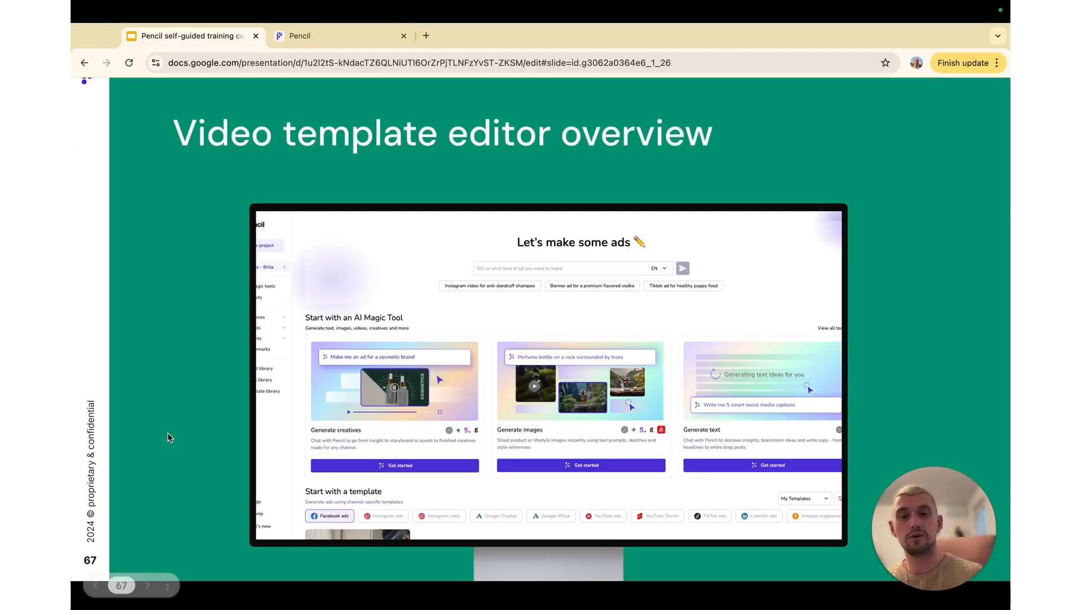
{"action": "key", "text": "Right"}
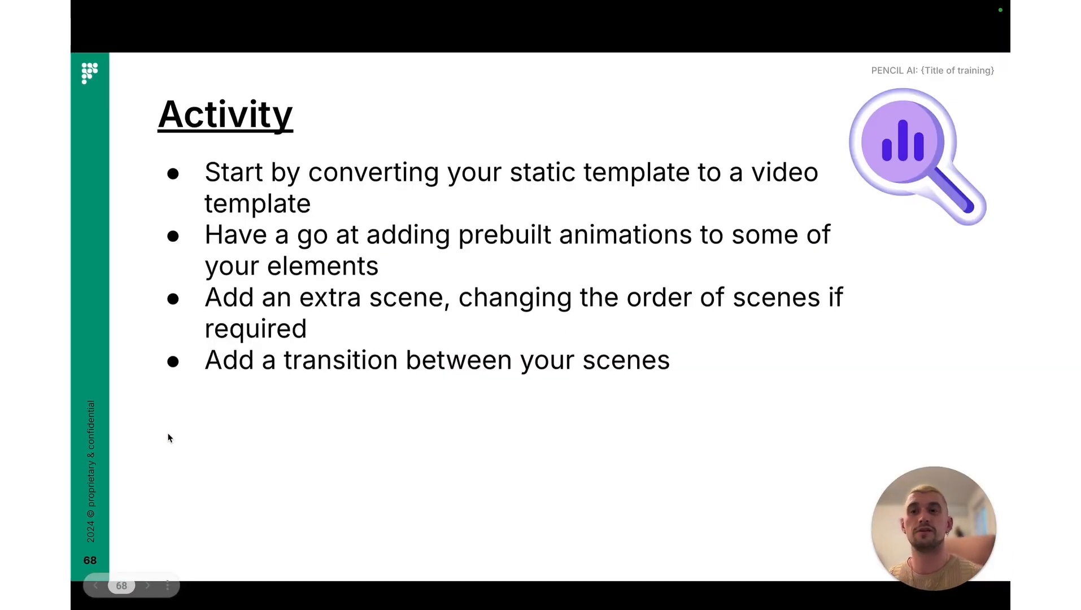
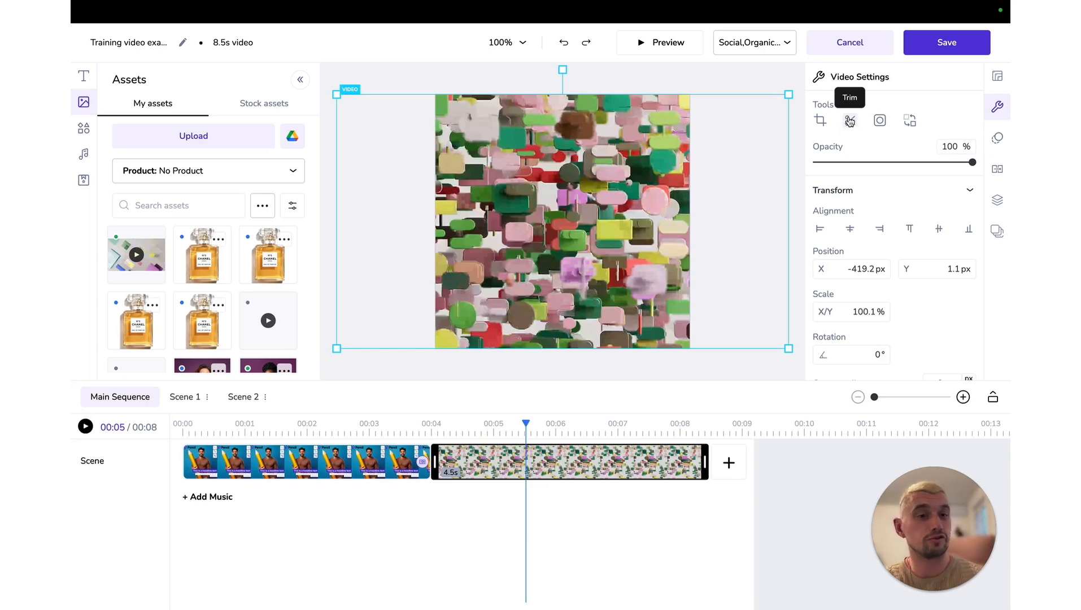
Replay Scene 1 from the beginning to compare the timing of the headline and sub headline animations
{"action": "scroll", "coordinate": [896, 243], "scroll_direction": "down", "scroll_amount": 3}
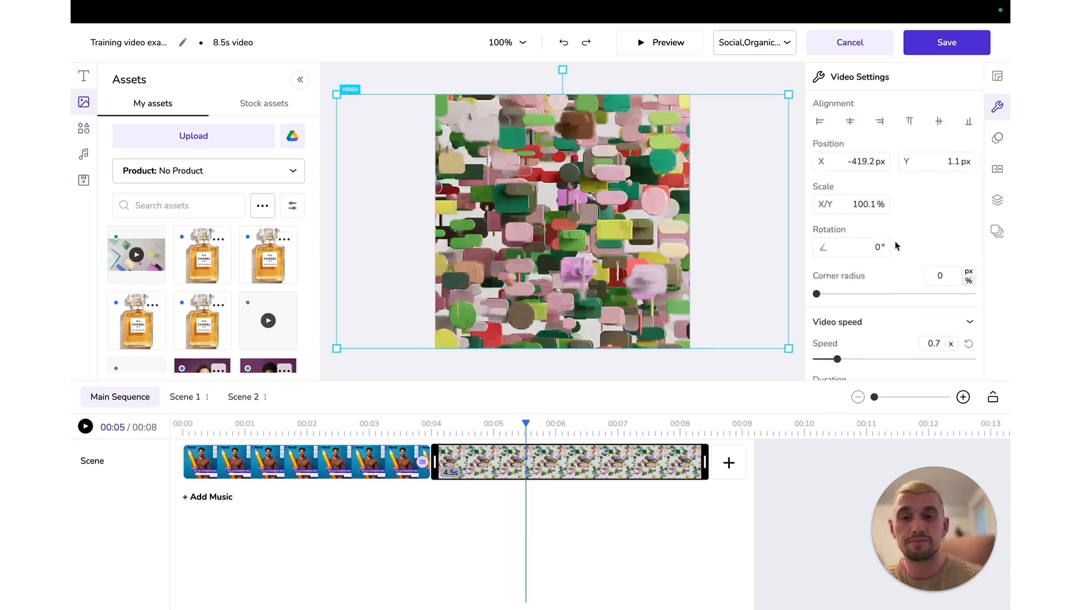
{"action": "left_click", "coordinate": [329, 471]}
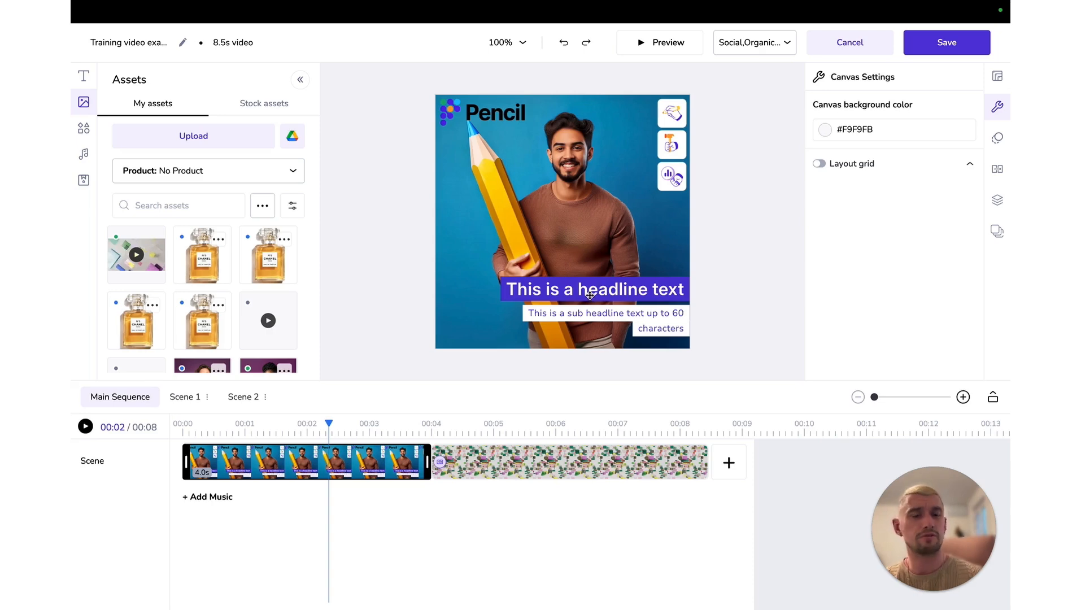
{"action": "left_click", "coordinate": [589, 295]}
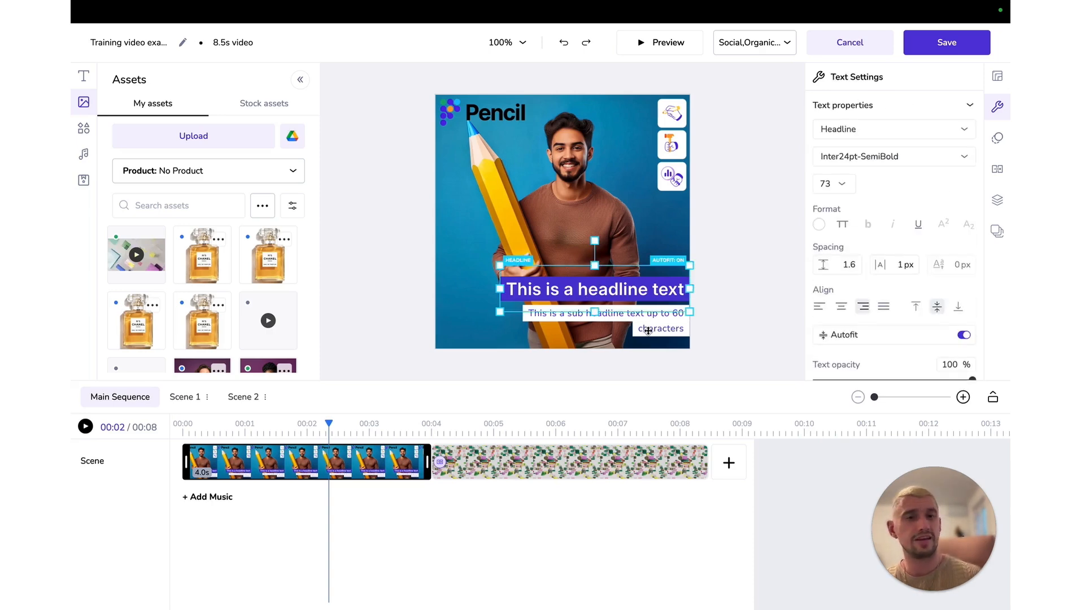
{"action": "left_click", "coordinate": [648, 330]}
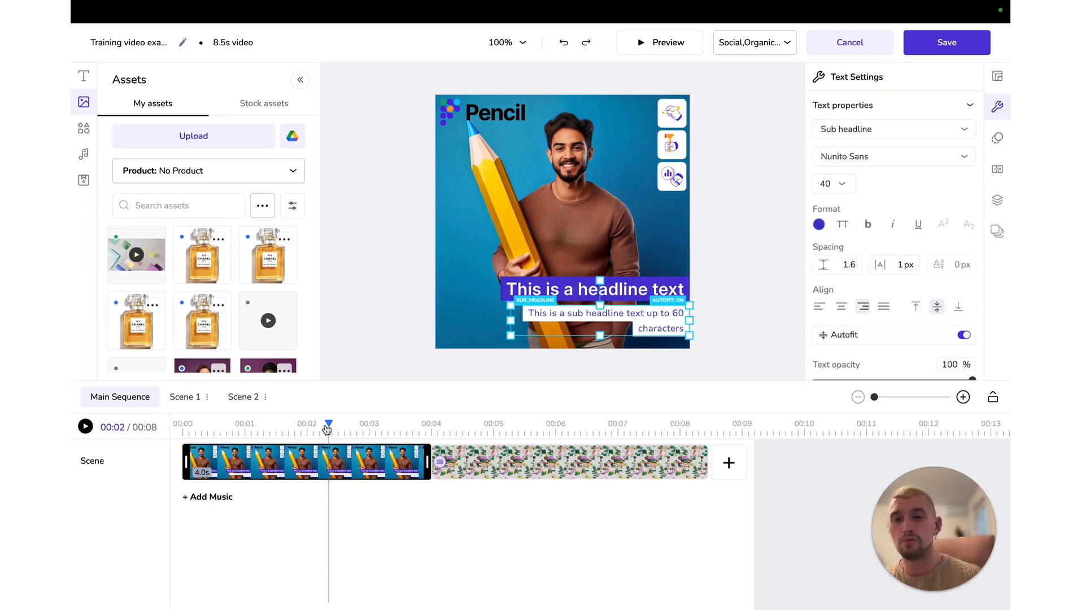
{"action": "left_click_drag", "start_coordinate": [328, 429], "coordinate": [144, 426]}
{"action": "left_click", "coordinate": [85, 427]}
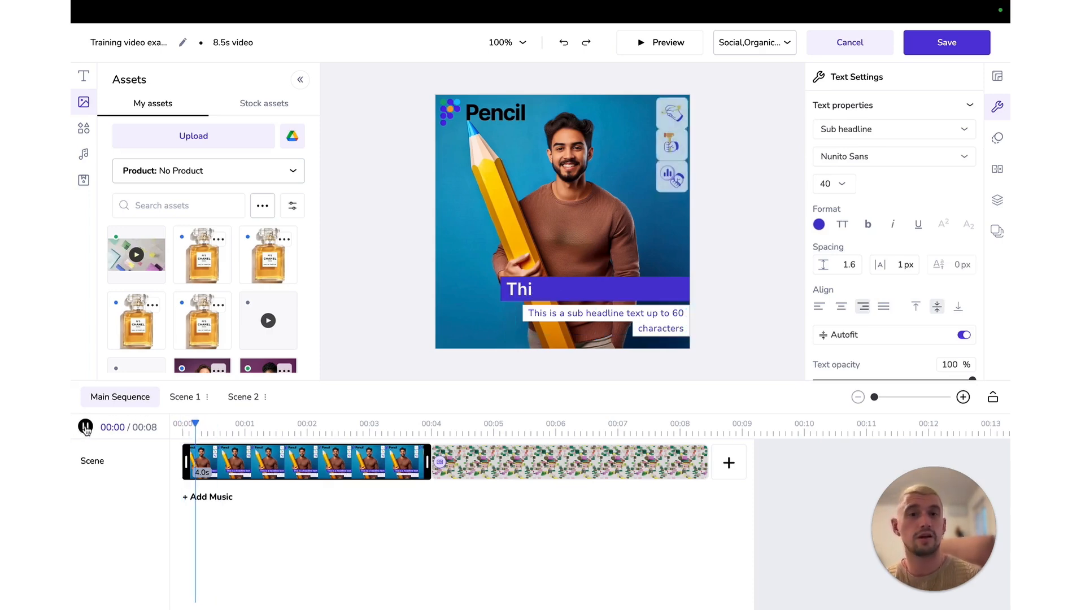
{"action": "left_click", "coordinate": [85, 427]}
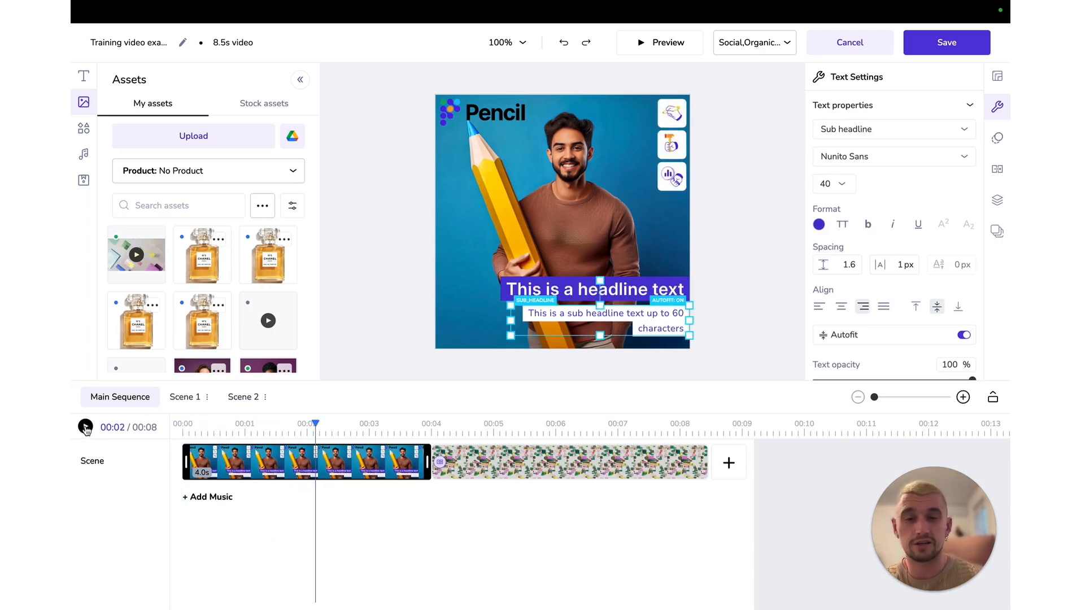
Open the settings of the headline's Typewriter combo animation to check its duration and delay
{"action": "left_click", "coordinate": [637, 283]}
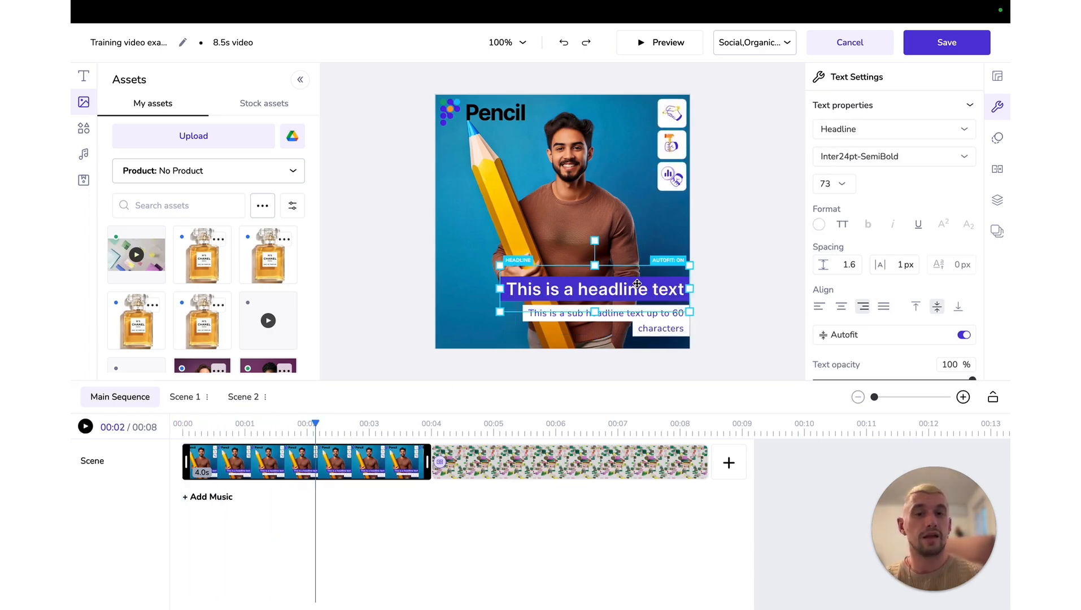
{"action": "left_click", "coordinate": [647, 331]}
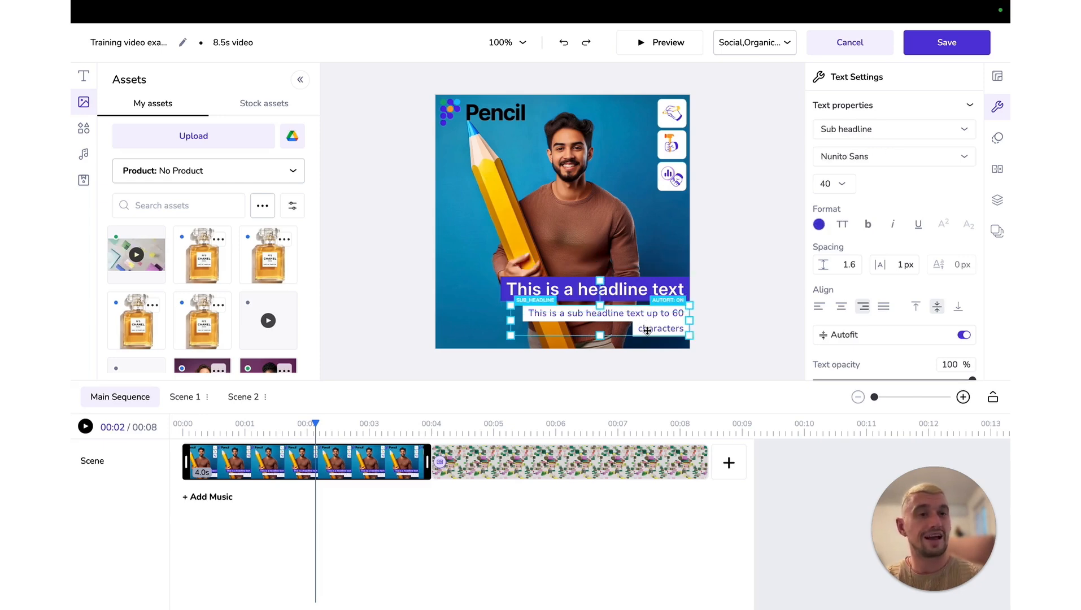
{"action": "left_click", "coordinate": [632, 284]}
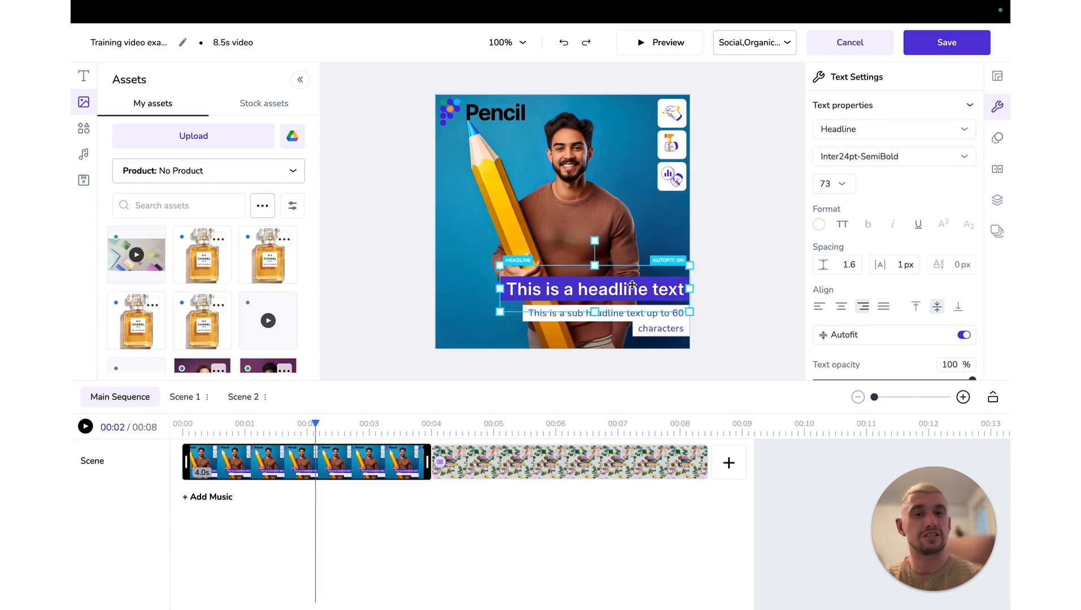
{"action": "left_click", "coordinate": [995, 140]}
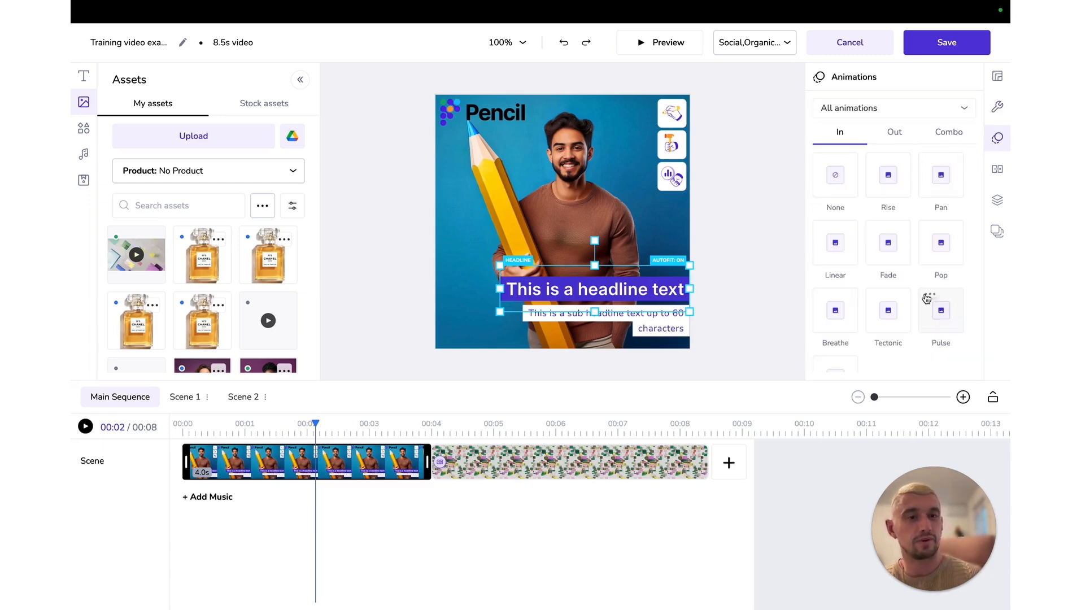
{"action": "left_click", "coordinate": [949, 133]}
{"action": "scroll", "coordinate": [877, 282], "scroll_direction": "down", "scroll_amount": 2}
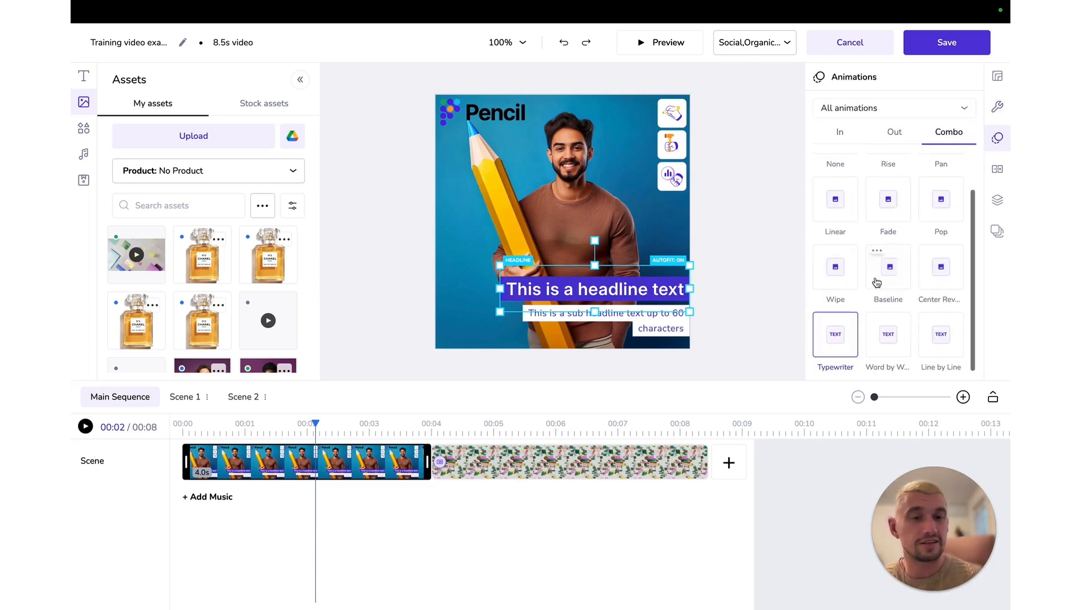
{"action": "left_click", "coordinate": [825, 321]}
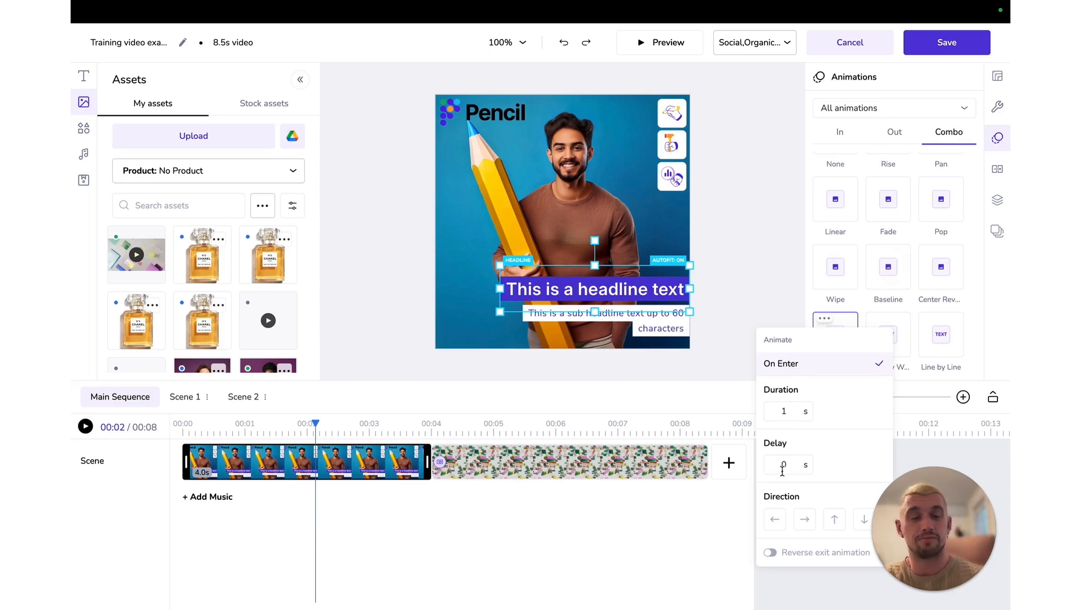
Set the delay of the sub headline's Typewriter combo animation to 1 s
{"action": "left_click", "coordinate": [679, 329]}
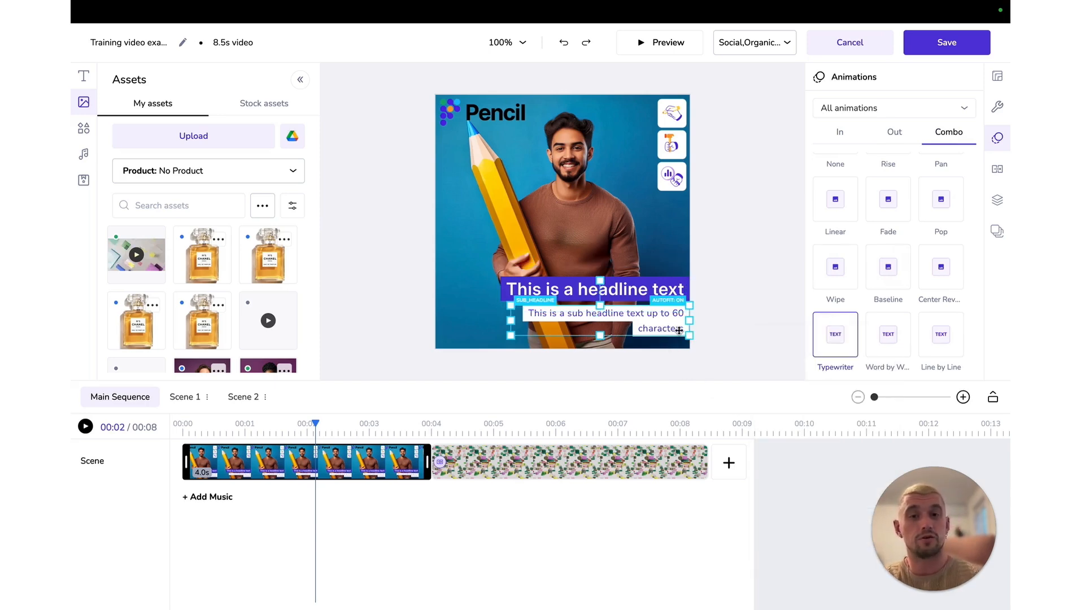
{"action": "left_click", "coordinate": [824, 322]}
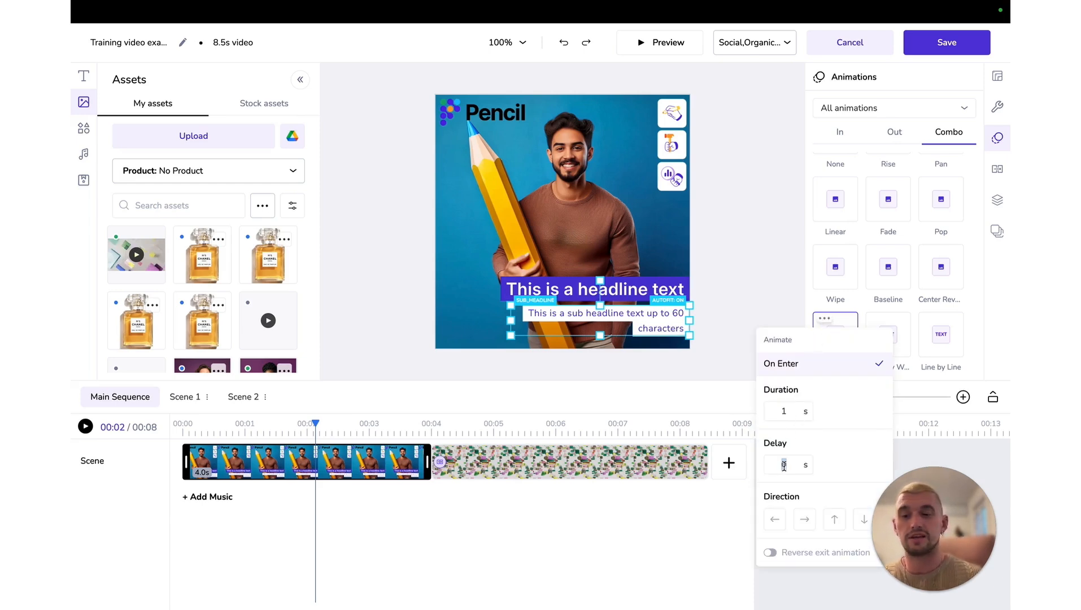
{"action": "type", "text": "1"}
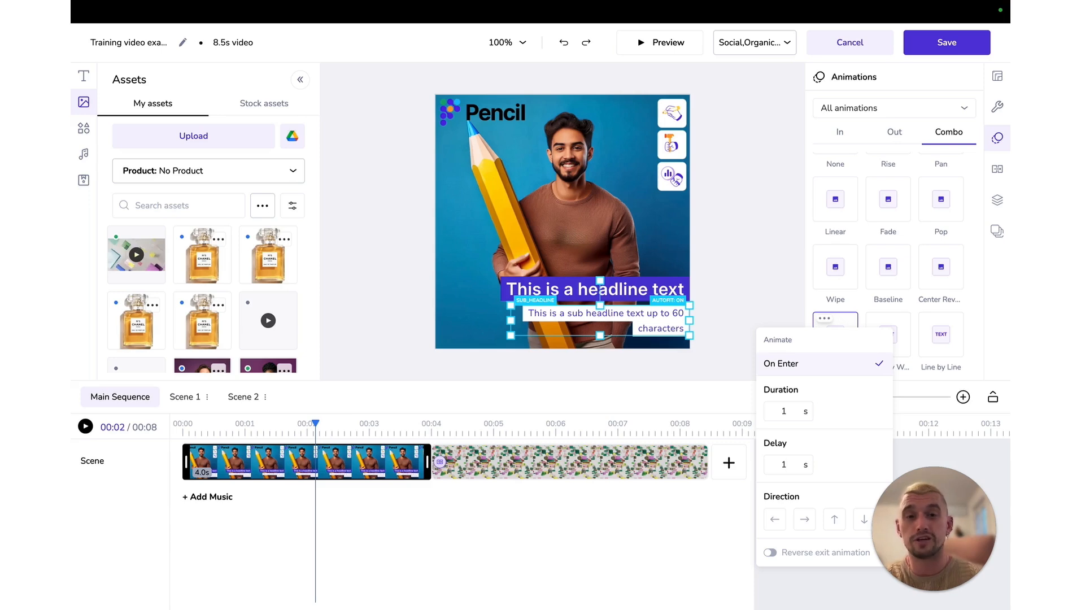
{"action": "left_click", "coordinate": [745, 167]}
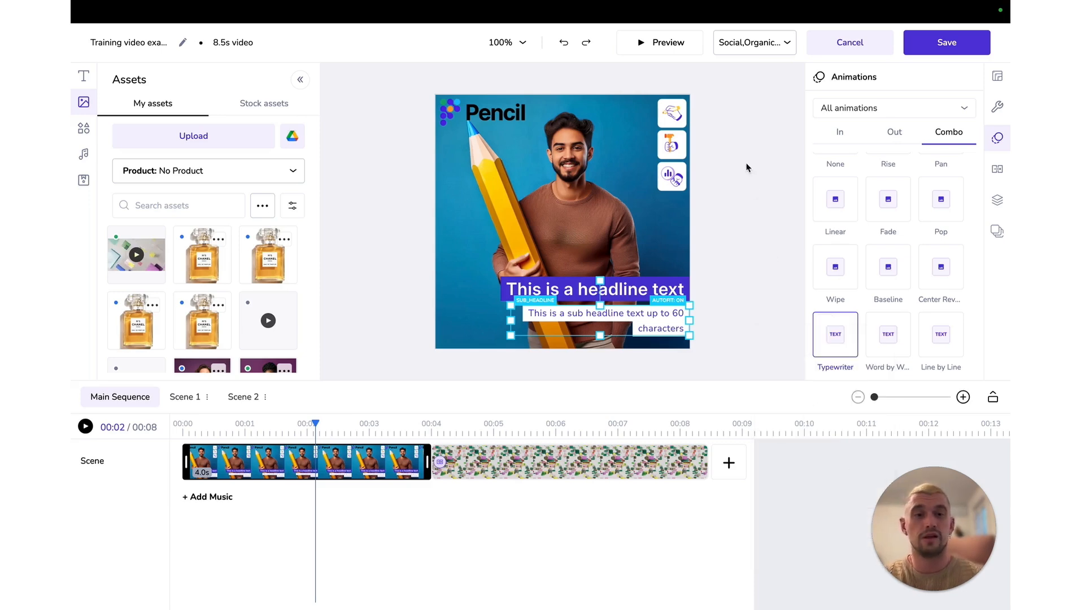
Replay Scene 1 from the beginning to check the delayed sub headline animation
{"action": "left_click", "coordinate": [748, 250]}
{"action": "left_click_drag", "start_coordinate": [315, 427], "coordinate": [183, 437]}
{"action": "left_click", "coordinate": [86, 427]}
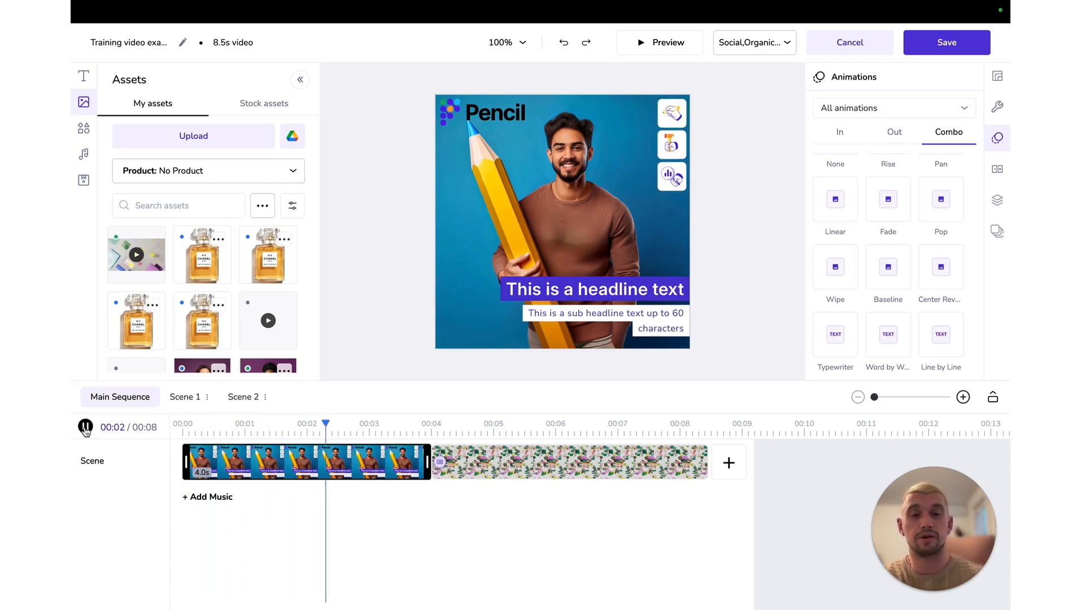
{"action": "left_click", "coordinate": [85, 428]}
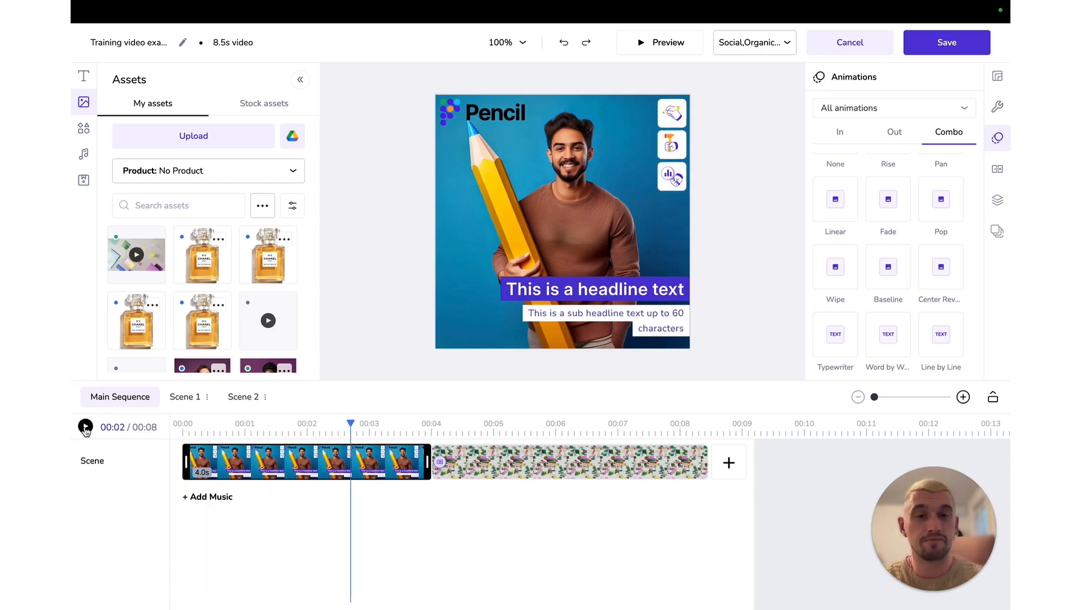
Apply the Pop combo animation to the middle sticker with a delay of 1 s
{"action": "left_click", "coordinate": [674, 115]}
{"action": "left_click", "coordinate": [672, 146]}
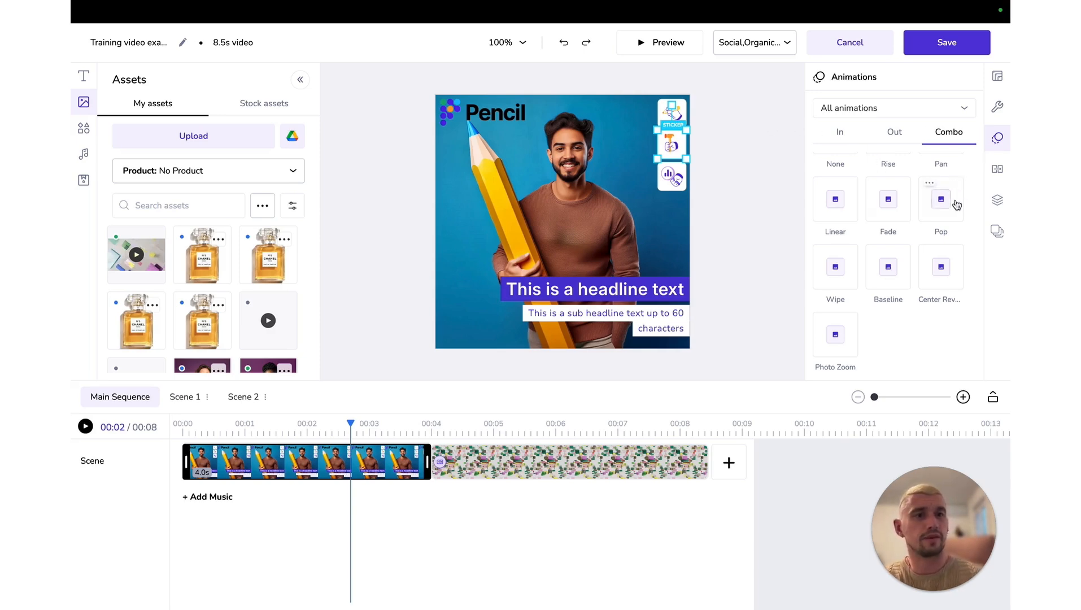
{"action": "left_click", "coordinate": [930, 191]}
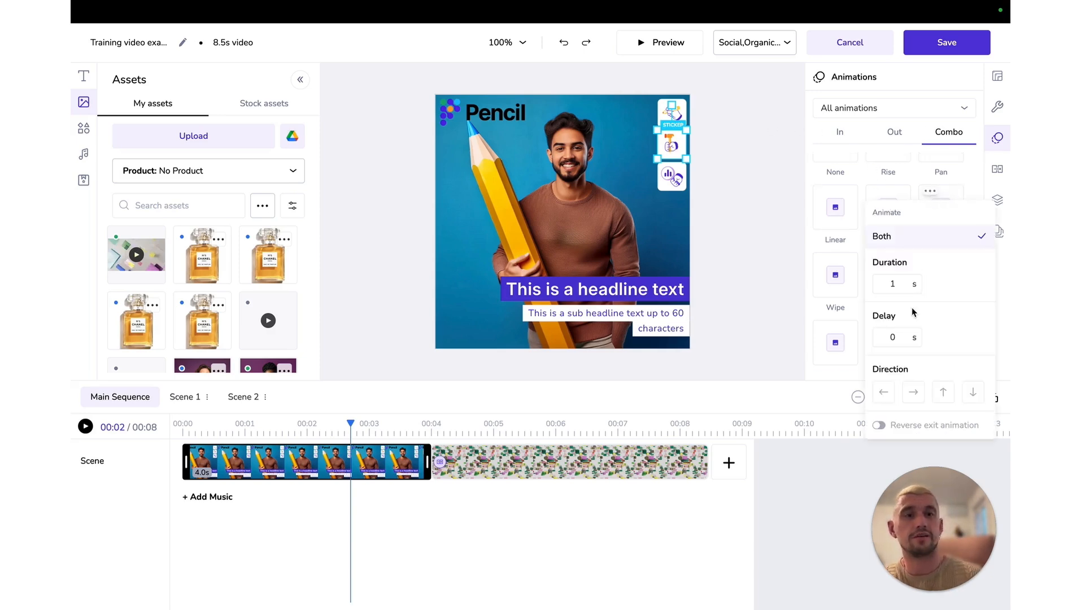
{"action": "left_click", "coordinate": [894, 337]}
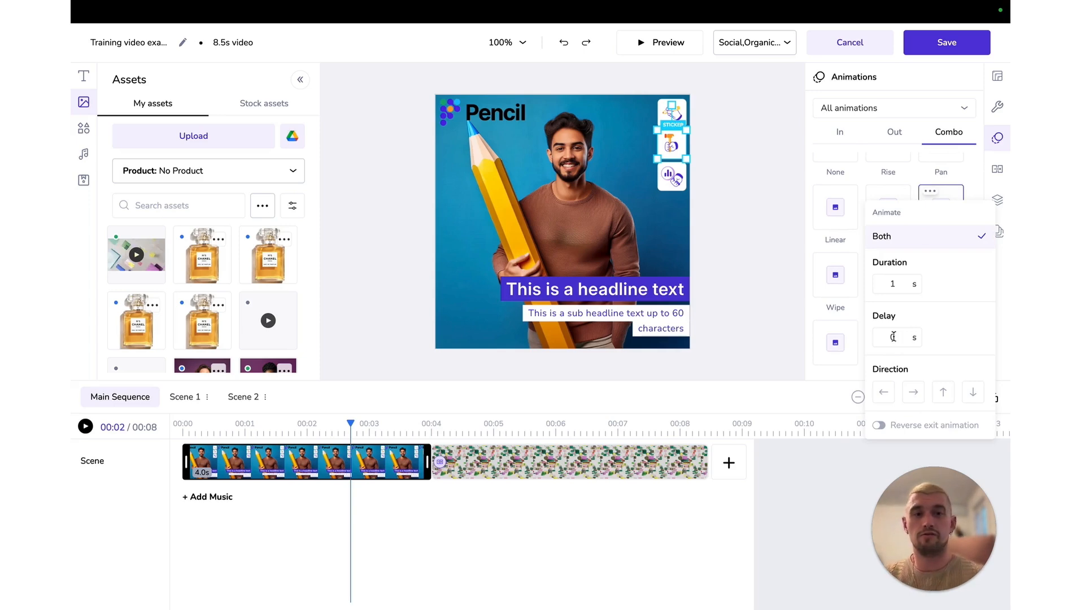
{"action": "key", "text": "Return"}
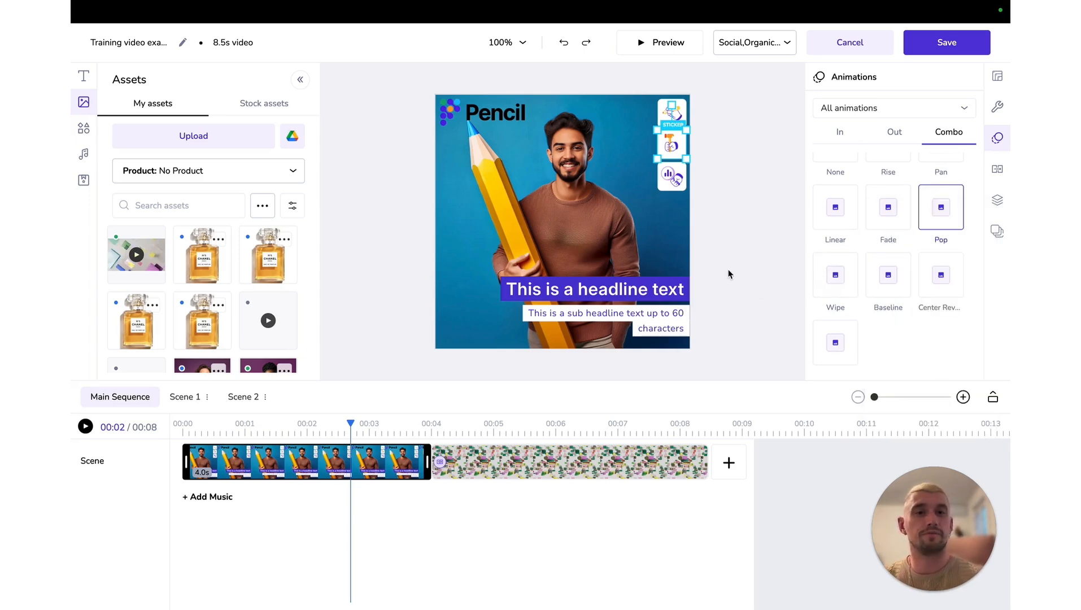
Set the lowest sticker's Pop combo animation delay to 1 s and move the playhead back before 00:02 to check it
{"action": "left_click", "coordinate": [668, 180]}
{"action": "left_click", "coordinate": [929, 191]}
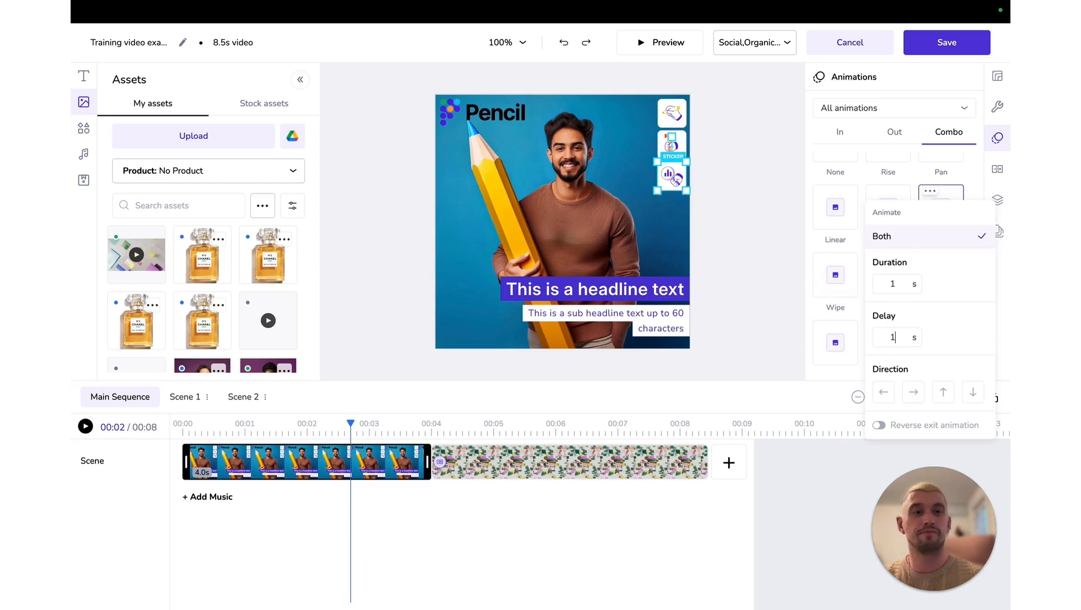
{"action": "left_click", "coordinate": [749, 325]}
{"action": "left_click_drag", "start_coordinate": [350, 425], "coordinate": [293, 431]}
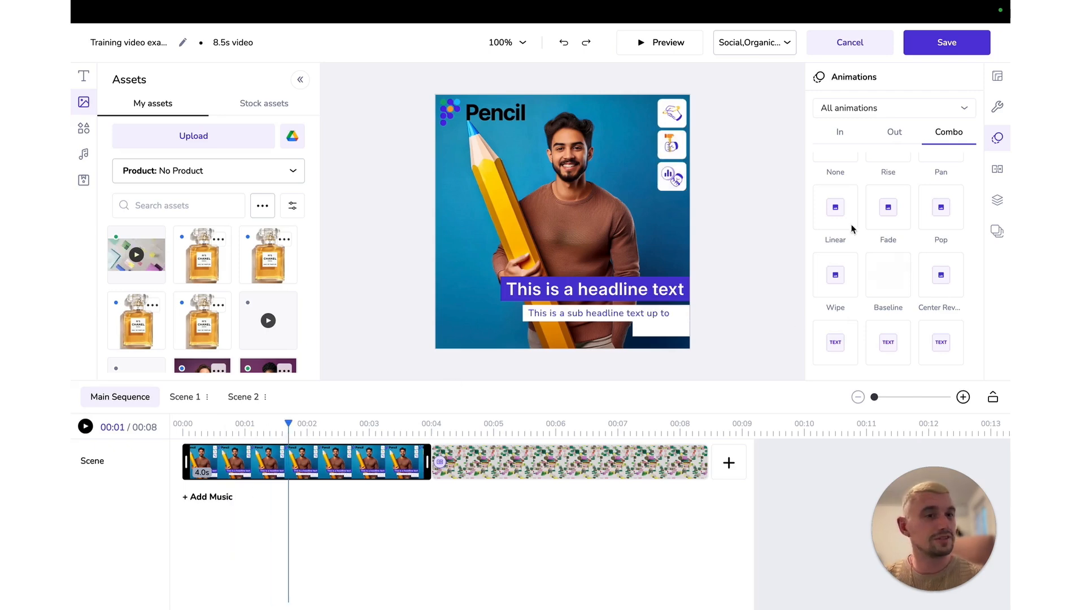
Set the delay of the lowest sticker's Pop combo animation to 2 s
{"action": "left_click", "coordinate": [671, 187]}
{"action": "left_click", "coordinate": [930, 192]}
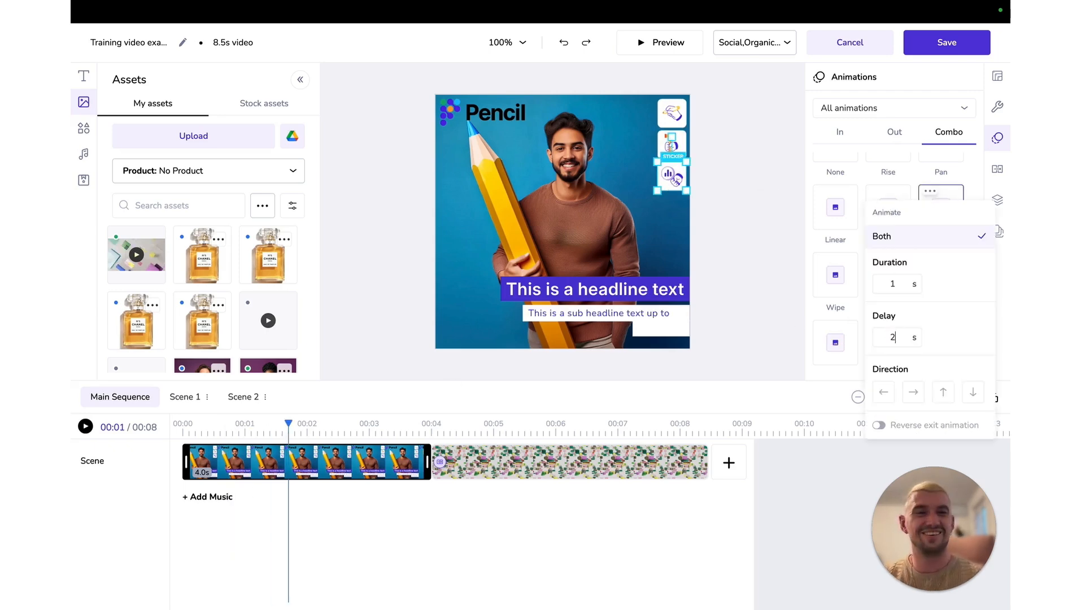
{"action": "left_click", "coordinate": [786, 316]}
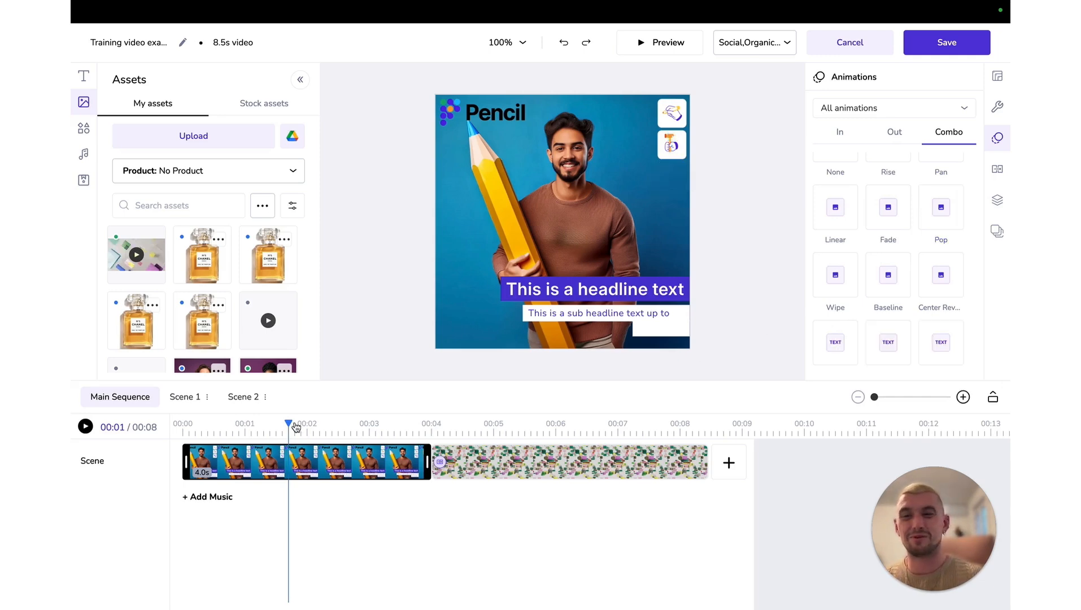
Replay Scene 1 from the beginning to check the staggered sticker animations
{"action": "left_click_drag", "start_coordinate": [289, 431], "coordinate": [181, 430]}
{"action": "left_click", "coordinate": [85, 427]}
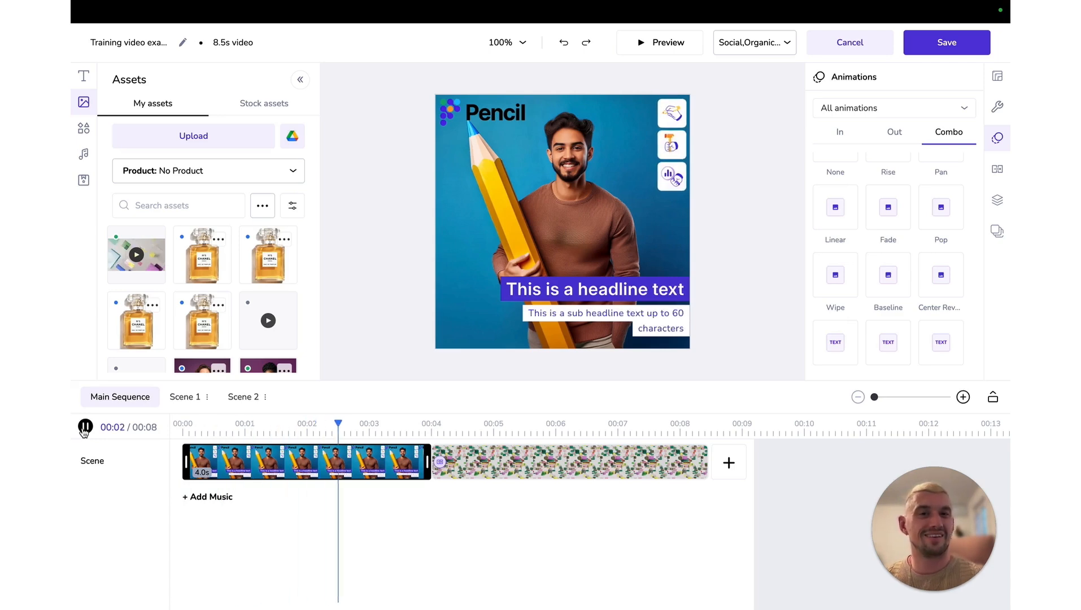
{"action": "left_click", "coordinate": [85, 427]}
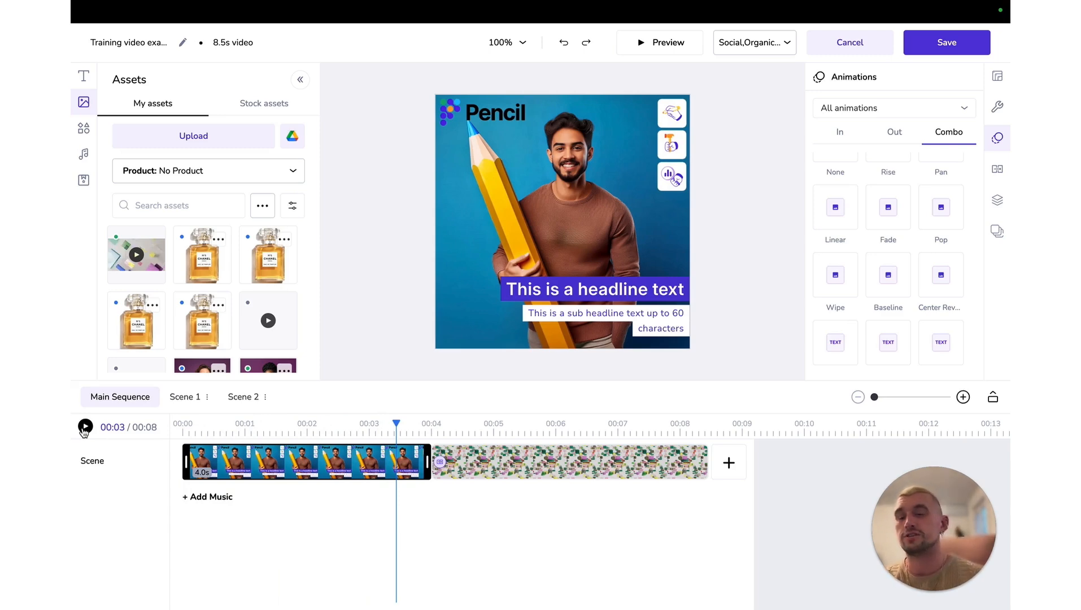
Collapse the assets library, select the Pencil logo, and bring up its keyframe properties in the Scene 1 timeline
{"action": "left_click", "coordinate": [300, 80]}
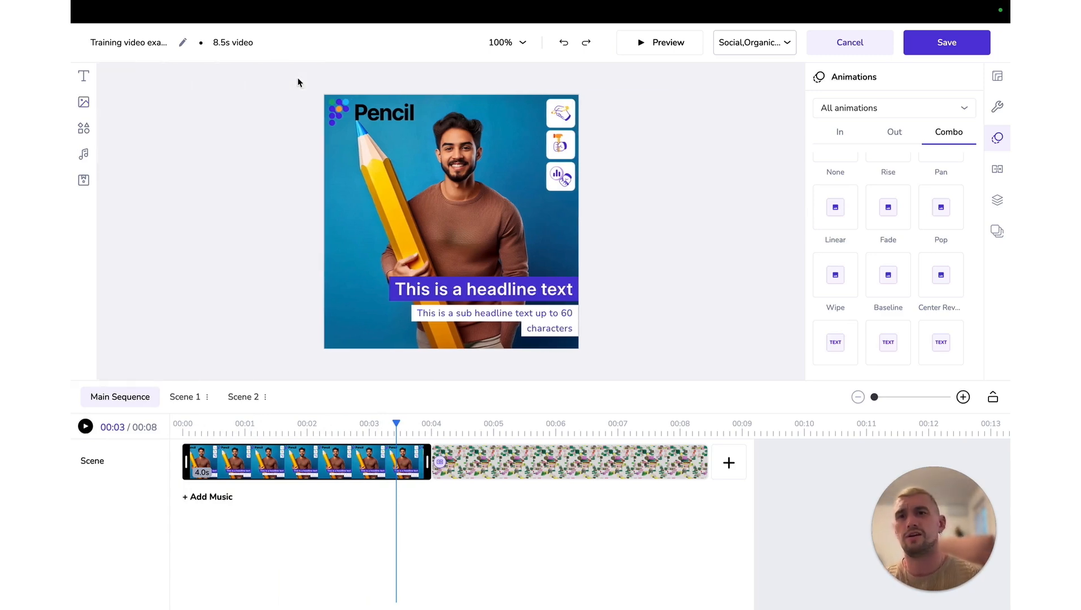
{"action": "left_click", "coordinate": [379, 121]}
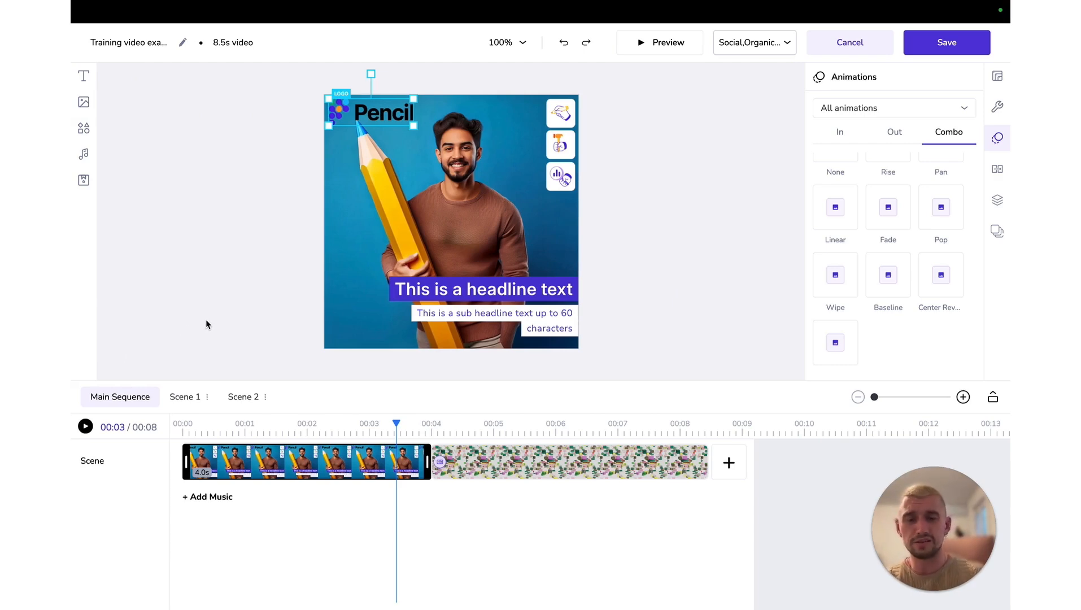
{"action": "left_click", "coordinate": [184, 398]}
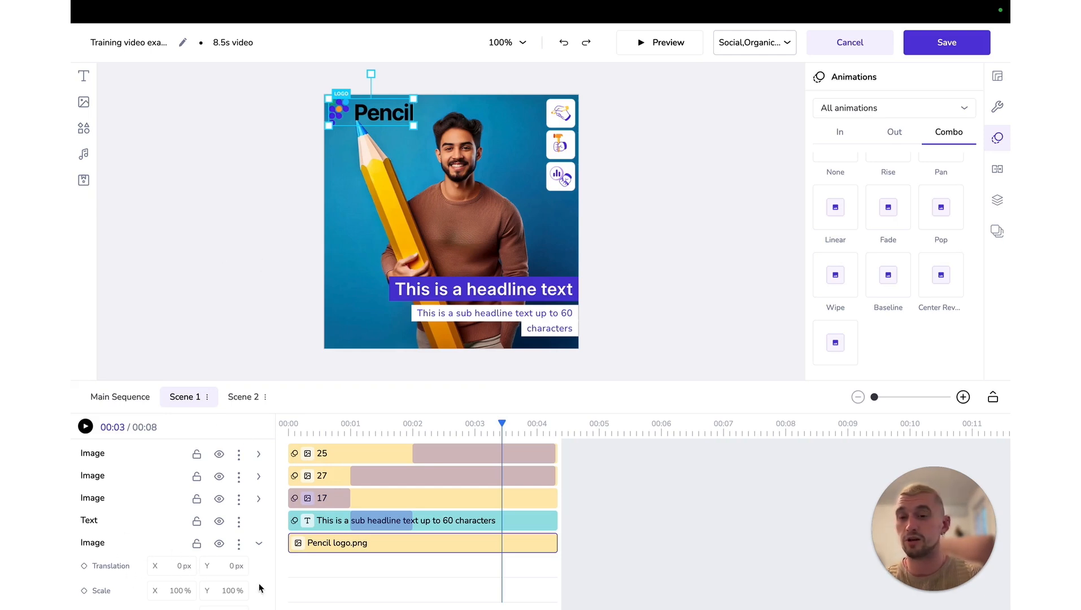
{"action": "scroll", "coordinate": [225, 548], "scroll_direction": "down", "scroll_amount": 1}
{"action": "scroll", "coordinate": [224, 547], "scroll_direction": "down", "scroll_amount": 4}
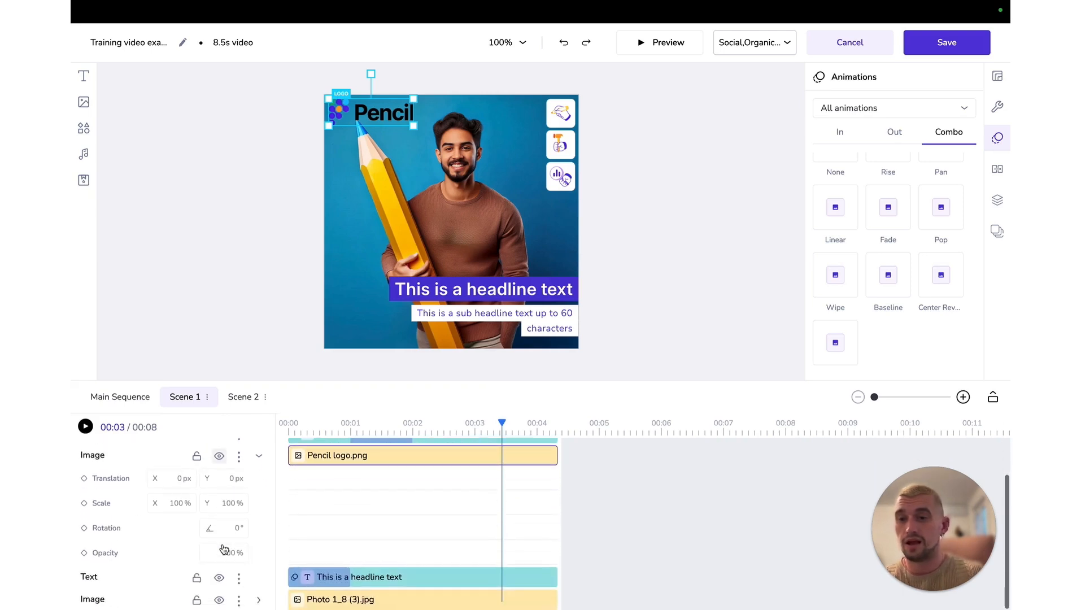
{"action": "scroll", "coordinate": [224, 547], "scroll_direction": "up", "scroll_amount": 2}
{"action": "scroll", "coordinate": [225, 548], "scroll_direction": "down", "scroll_amount": 1}
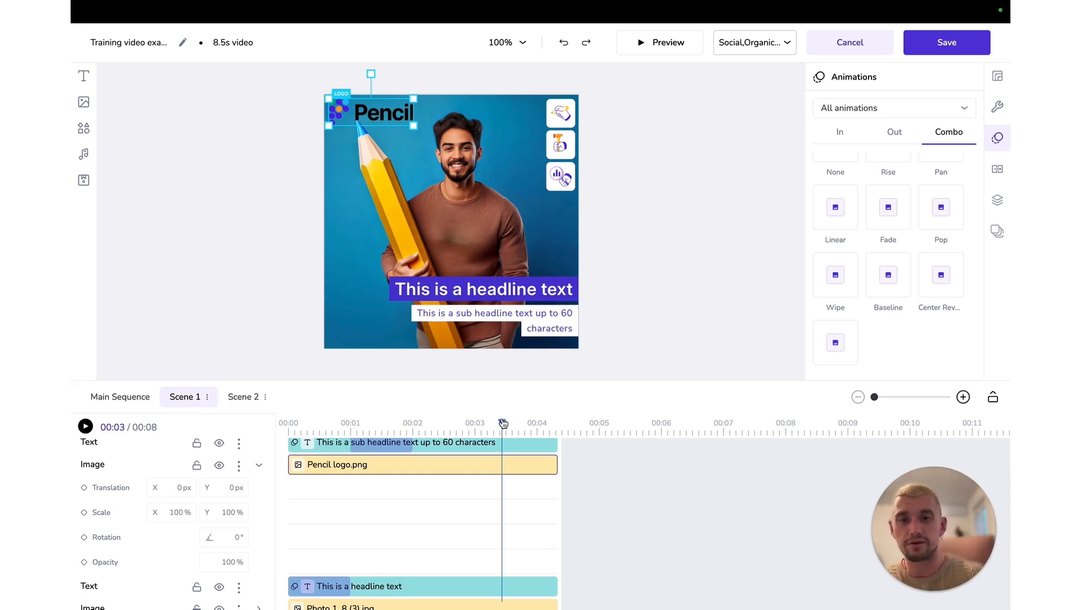
Add a scale keyframe for the Pencil logo at 00:00 with X and Y both set to 0%
{"action": "left_click_drag", "start_coordinate": [501, 423], "coordinate": [287, 427]}
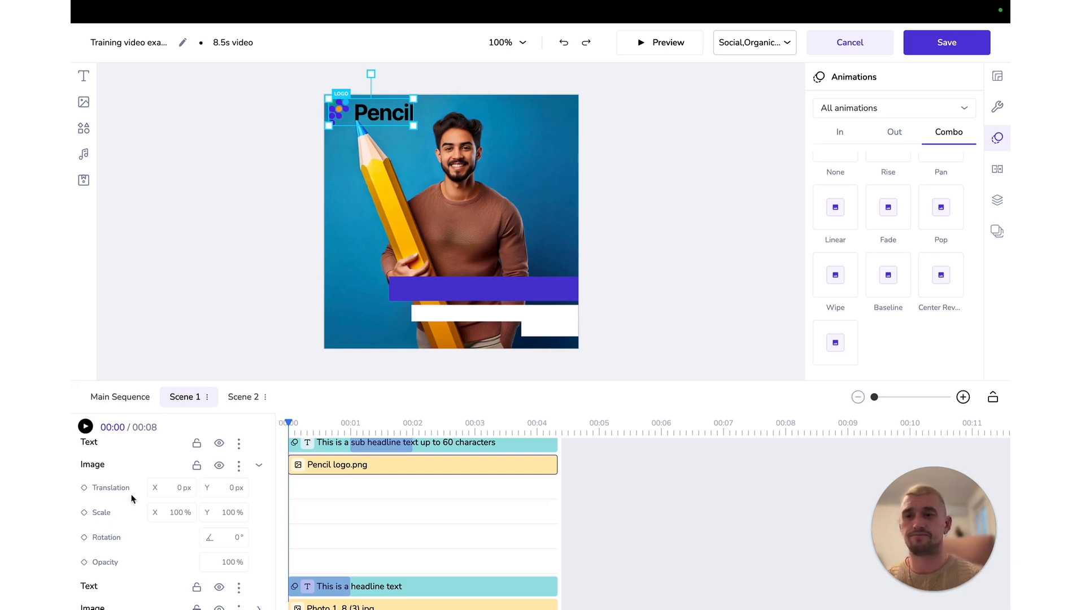
{"action": "left_click", "coordinate": [84, 512]}
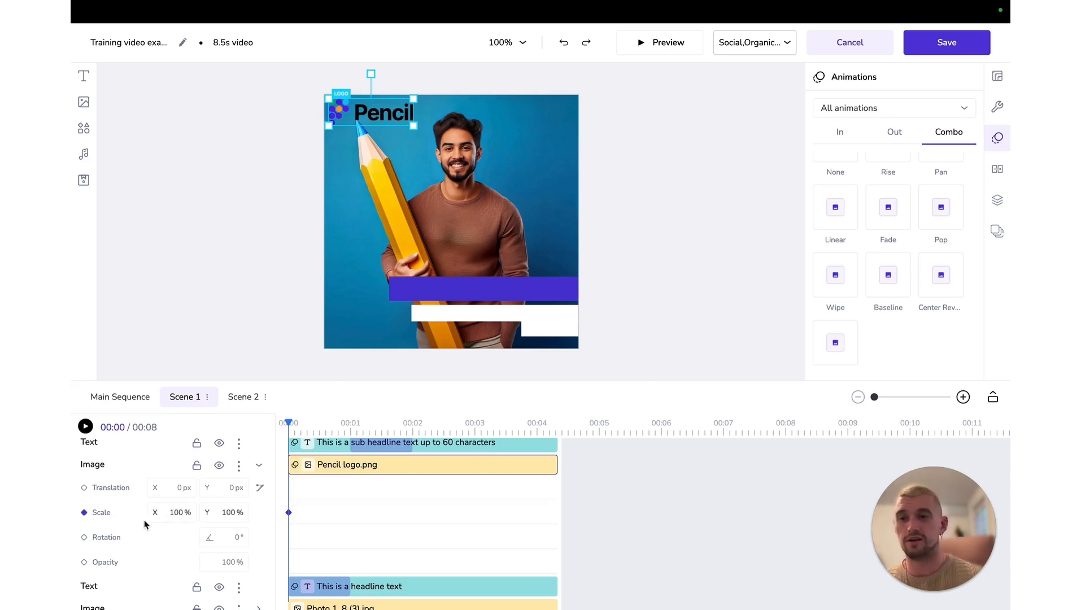
{"action": "double_click", "coordinate": [176, 512]}
{"action": "type", "text": "0"}
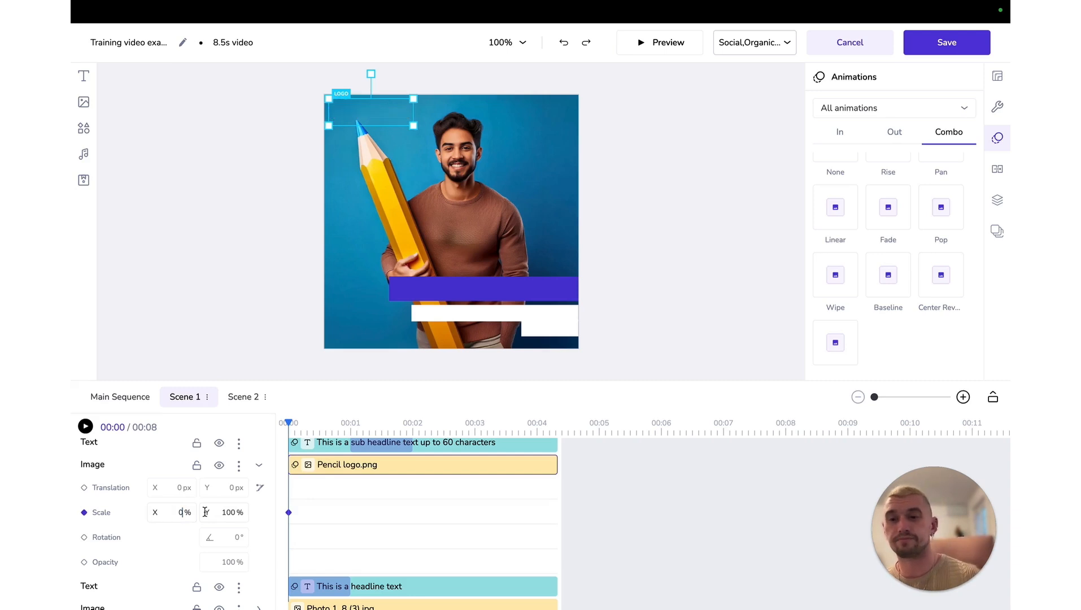
{"action": "double_click", "coordinate": [232, 513]}
{"action": "type", "text": "0"}
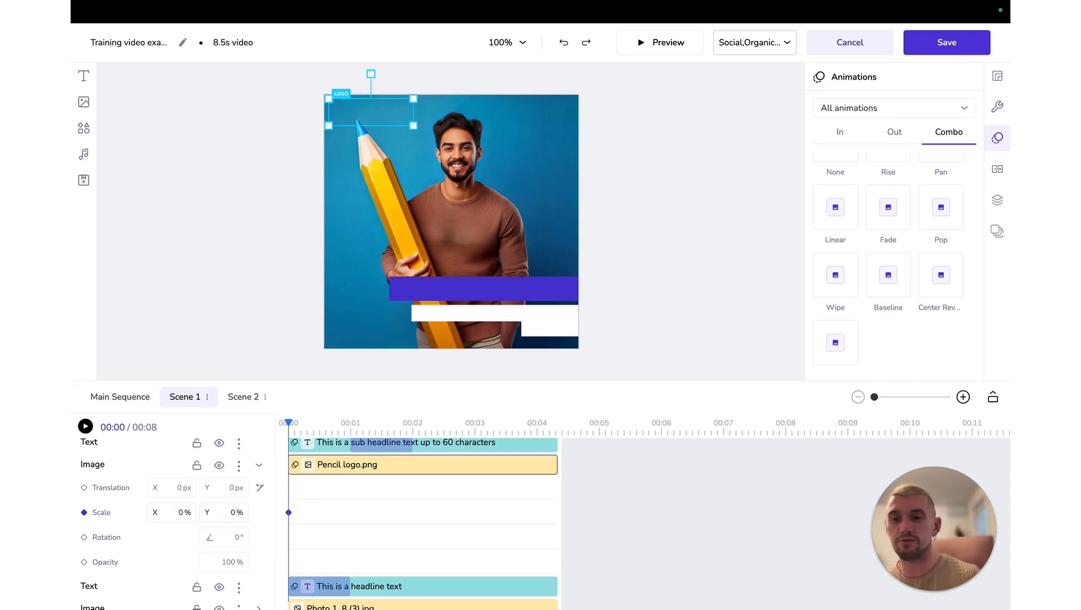
Add an opacity keyframe of 0% for the Pencil logo at 00:00
{"action": "left_click", "coordinate": [84, 561]}
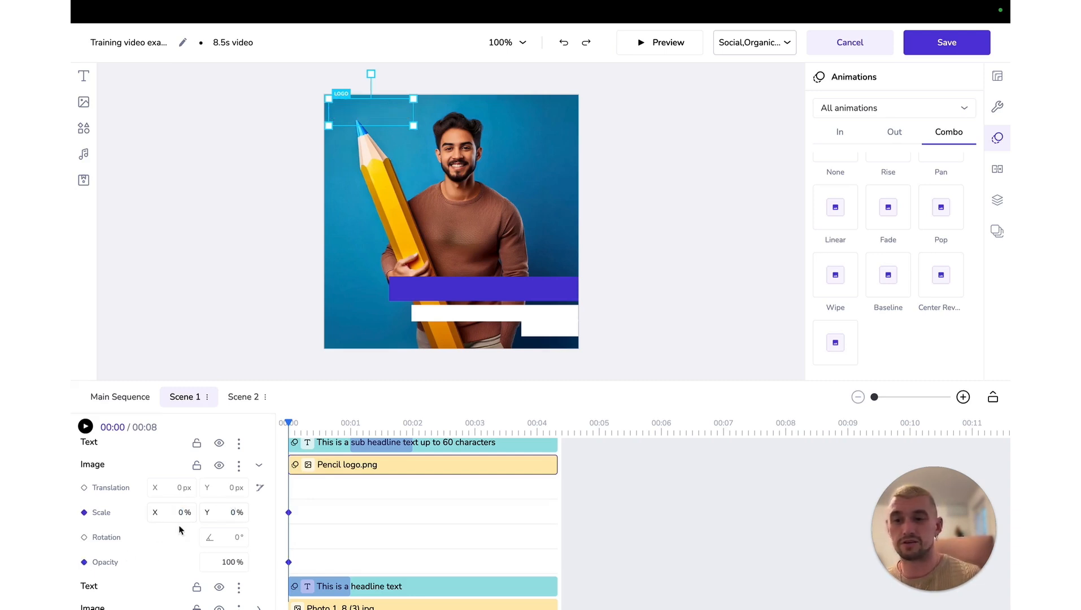
{"action": "double_click", "coordinate": [224, 562]}
{"action": "type", "text": "0"}
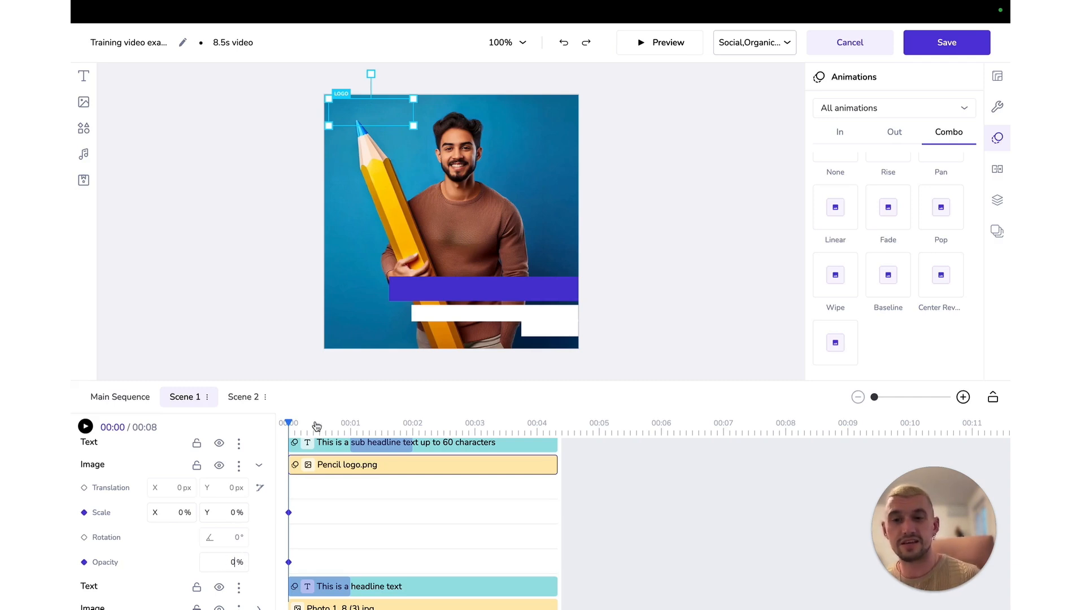
Add scale and opacity keyframes for the Pencil logo at about 2.5 s, with X scale, Y scale and opacity at 100%
{"action": "left_click_drag", "start_coordinate": [300, 426], "coordinate": [447, 443]}
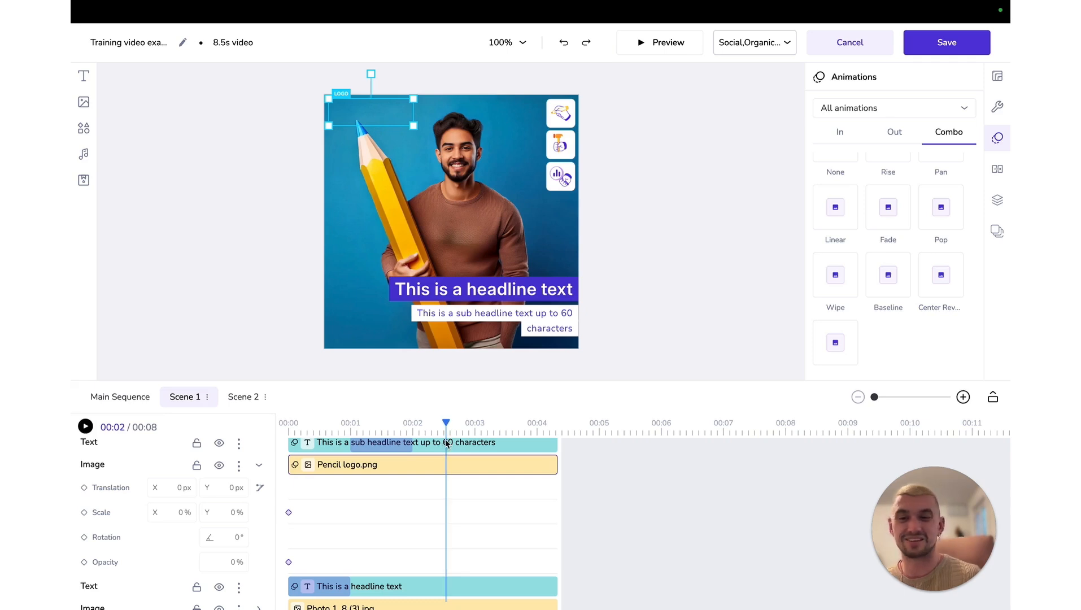
{"action": "left_click", "coordinate": [84, 513]}
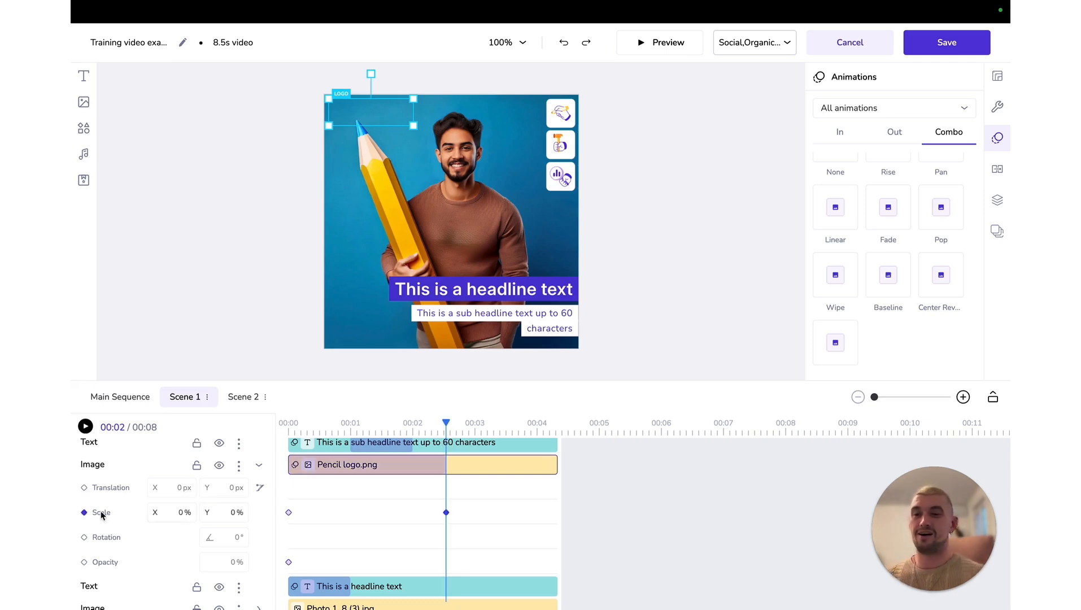
{"action": "type", "text": "100"}
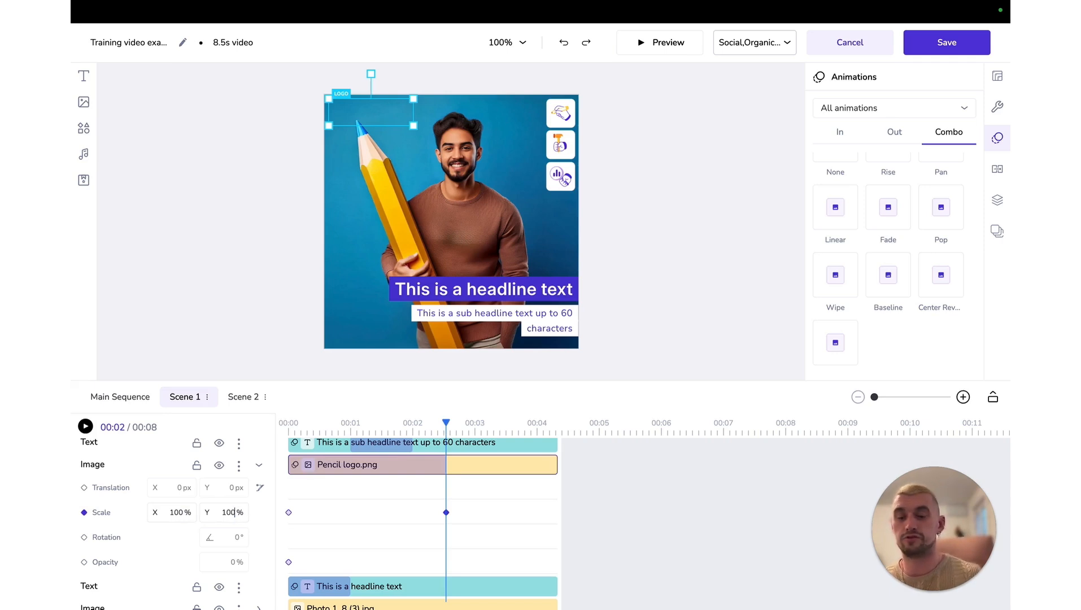
{"action": "left_click", "coordinate": [84, 562]}
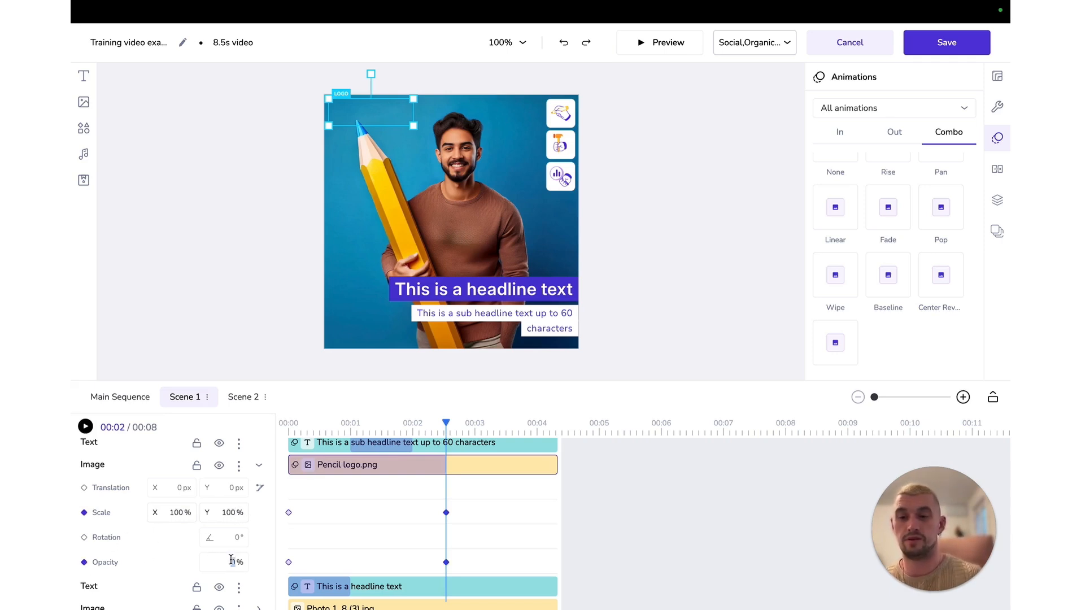
{"action": "type", "text": "100"}
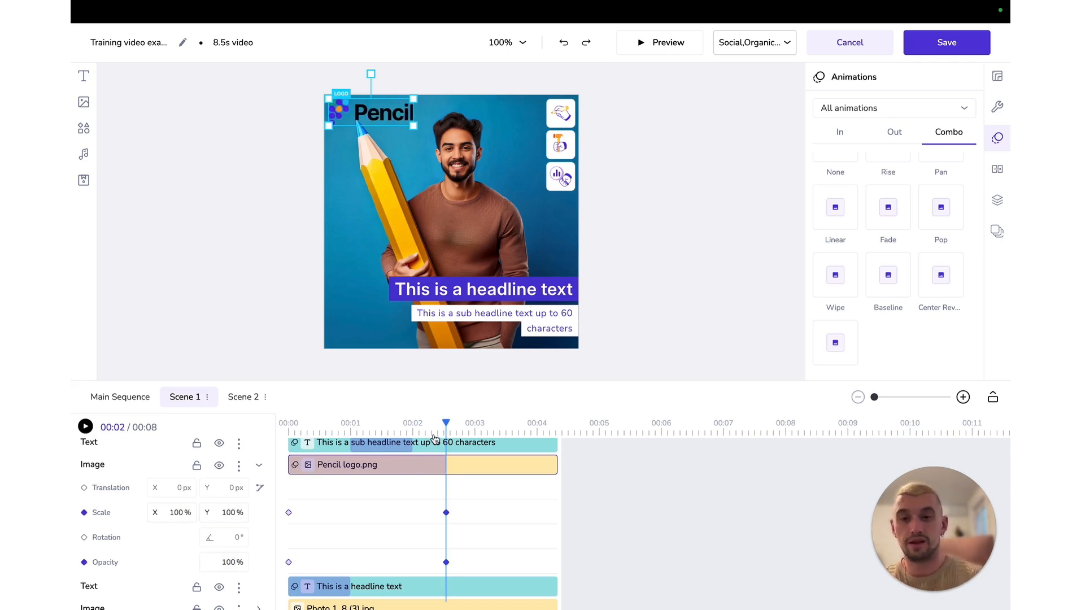
Play Scene 1 from the start to check the logo's keyframe animation
{"action": "left_click_drag", "start_coordinate": [446, 425], "coordinate": [290, 466]}
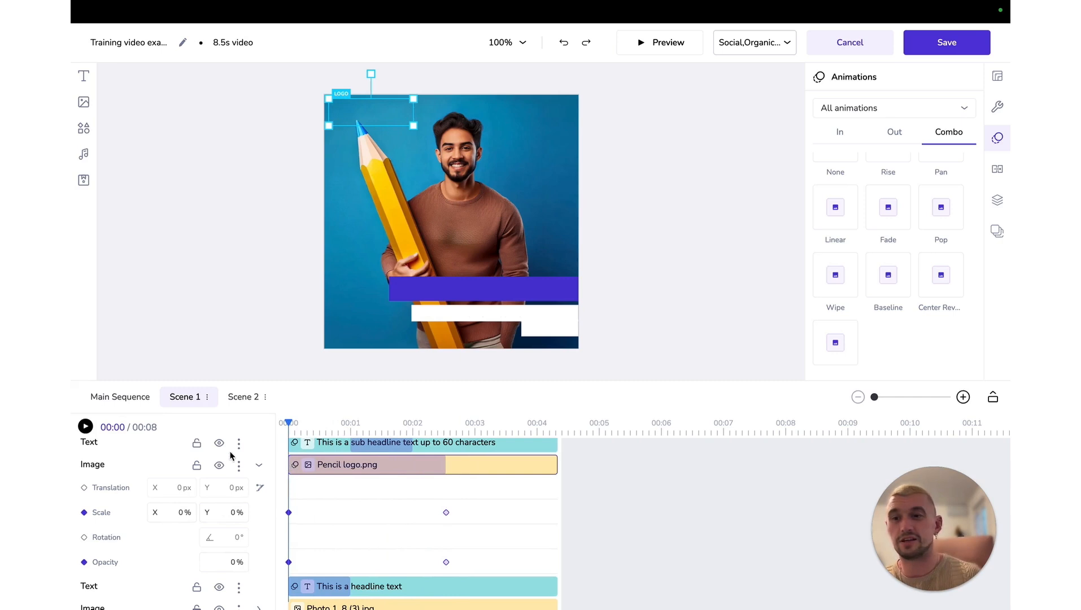
{"action": "left_click", "coordinate": [85, 428]}
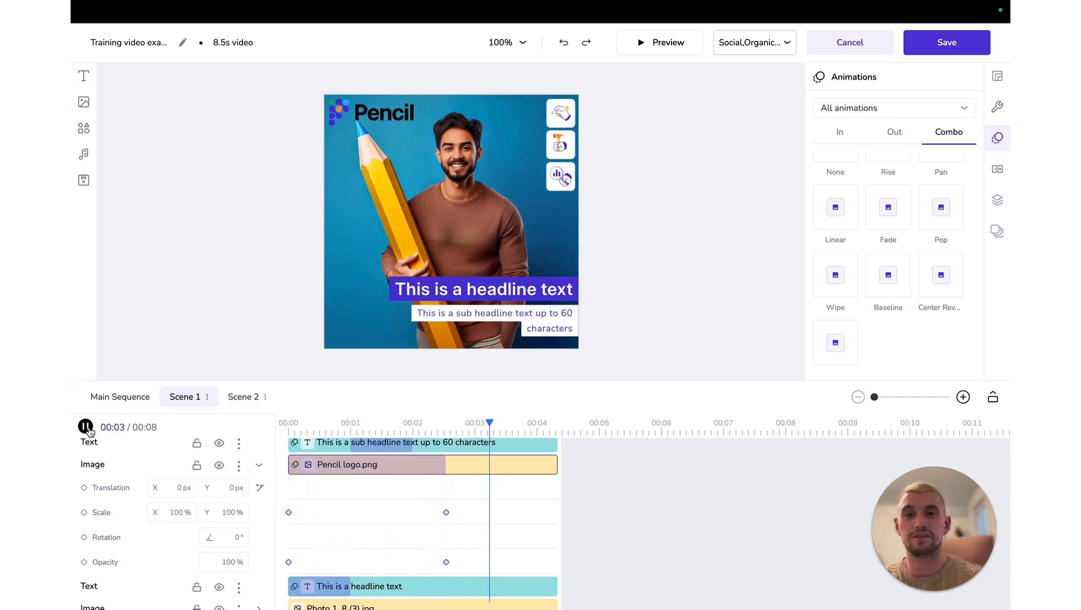
{"action": "left_click", "coordinate": [85, 428]}
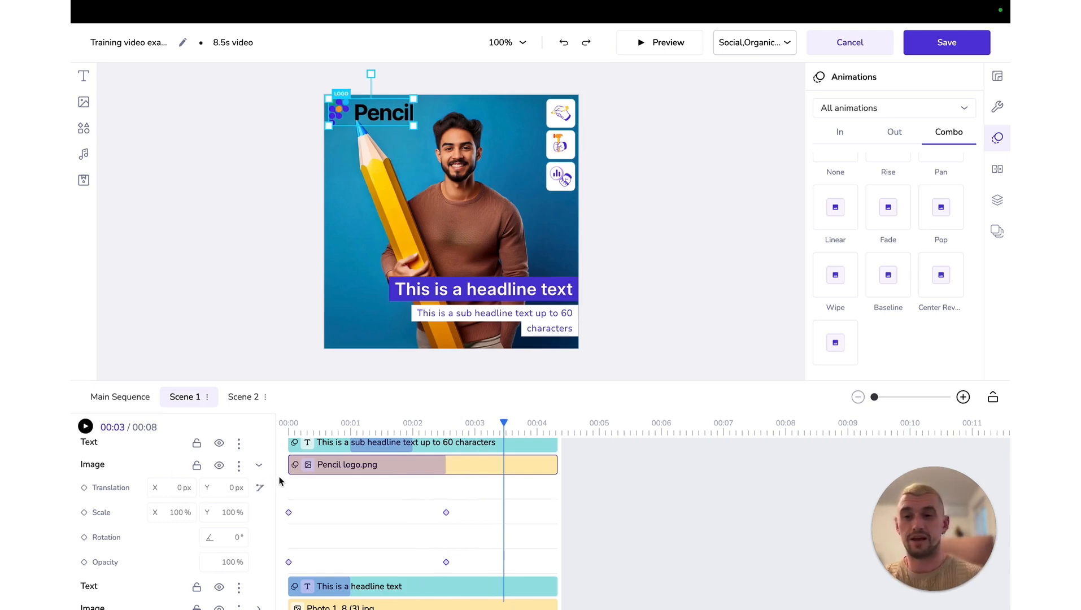
Set the easing of the Pencil logo's keyframe animation to Cubic Bezier 3
{"action": "left_click", "coordinate": [259, 488]}
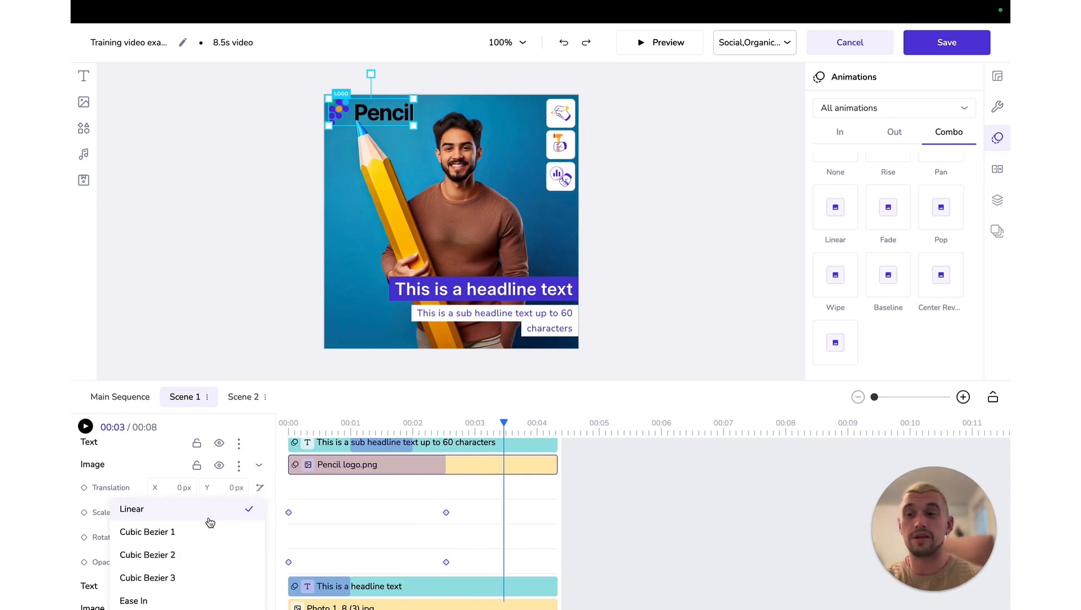
{"action": "scroll", "coordinate": [200, 526], "scroll_direction": "down", "scroll_amount": 1}
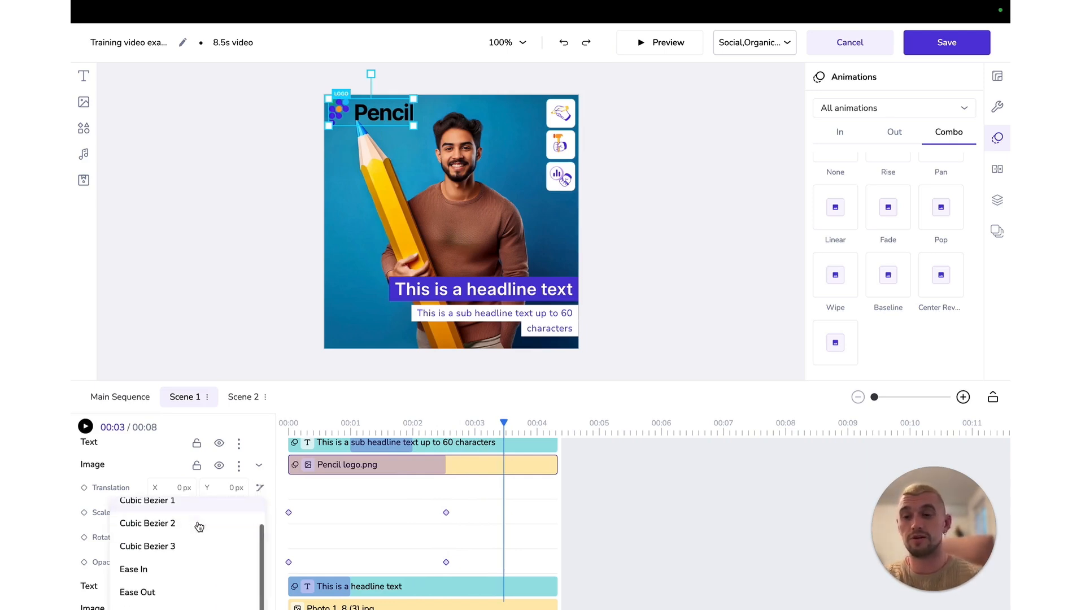
{"action": "scroll", "coordinate": [199, 526], "scroll_direction": "up", "scroll_amount": 1}
{"action": "scroll", "coordinate": [199, 527], "scroll_direction": "down", "scroll_amount": 1}
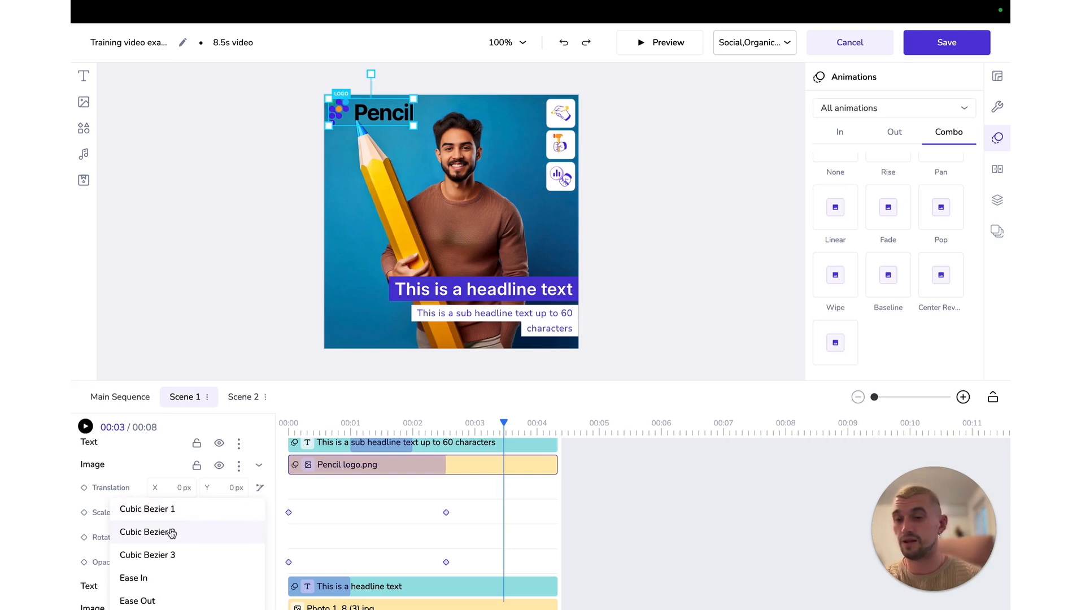
{"action": "left_click", "coordinate": [151, 555]}
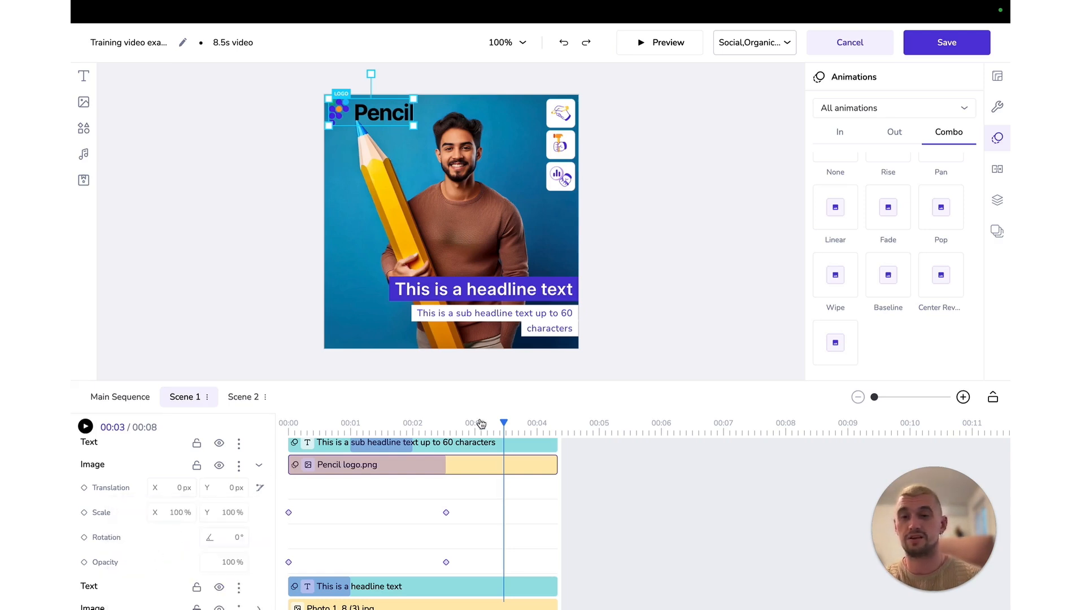
Replay Scene 1 from 00:00 to check the Pencil logo's animation with the new easing
{"action": "left_click_drag", "start_coordinate": [503, 423], "coordinate": [272, 436]}
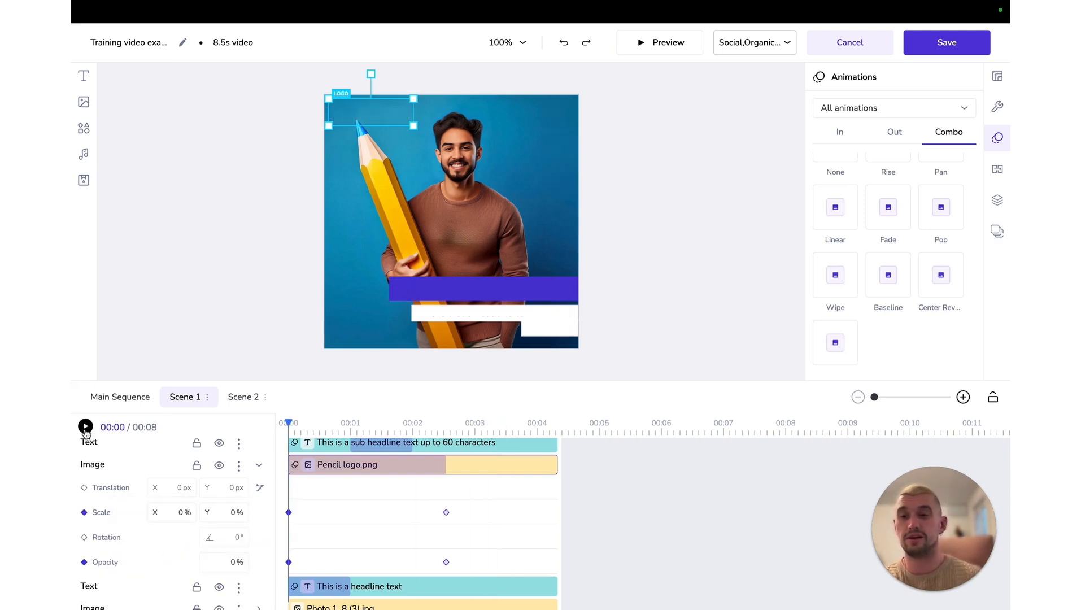
{"action": "left_click", "coordinate": [86, 427]}
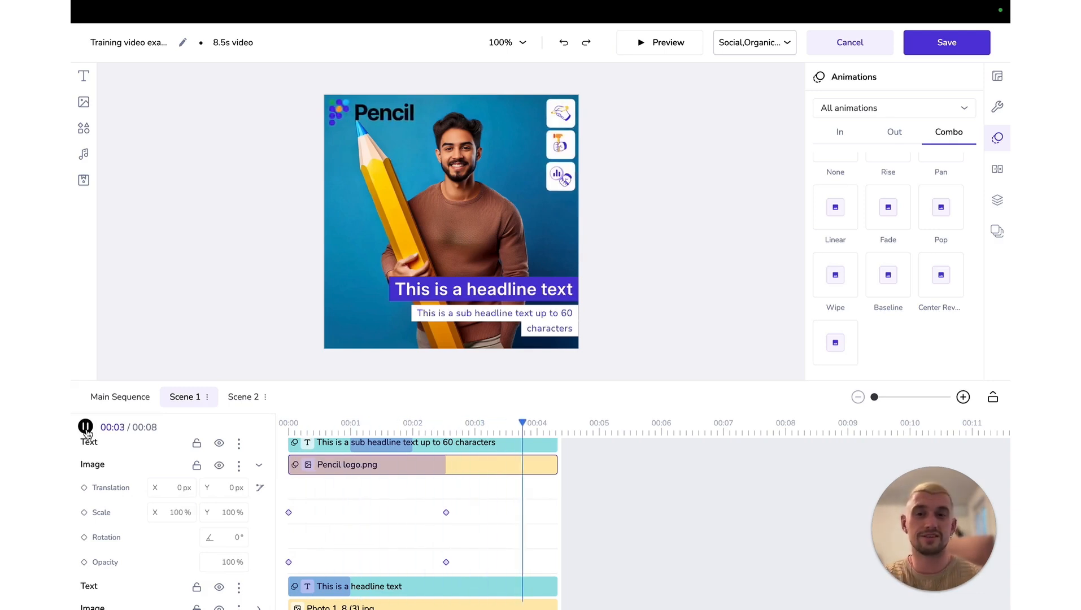
{"action": "left_click", "coordinate": [85, 427]}
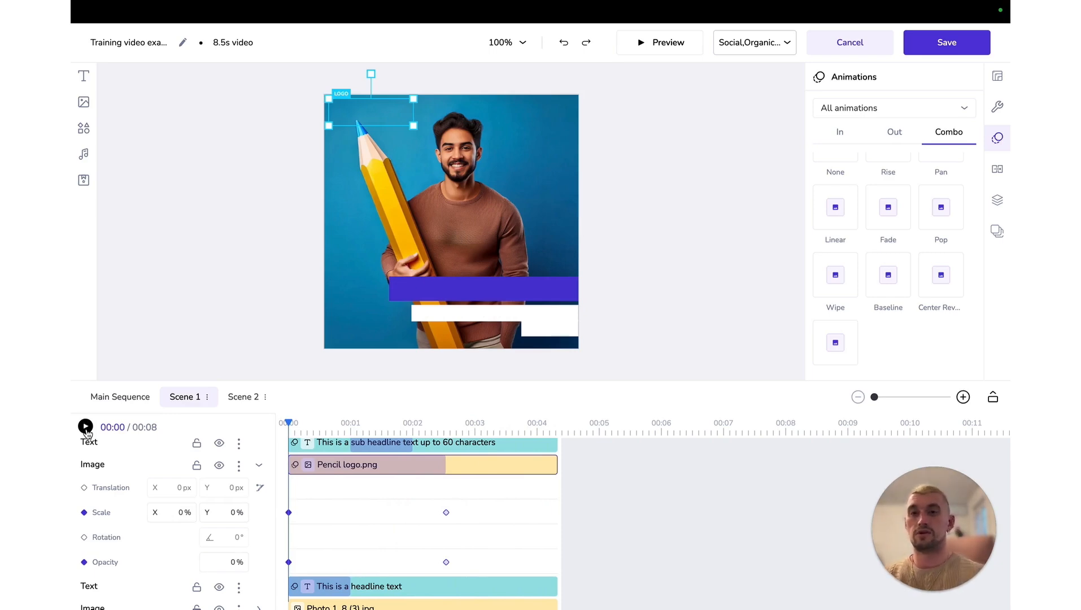
{"action": "key", "text": "ctrl+Tab"}
{"action": "key", "text": "Right"}
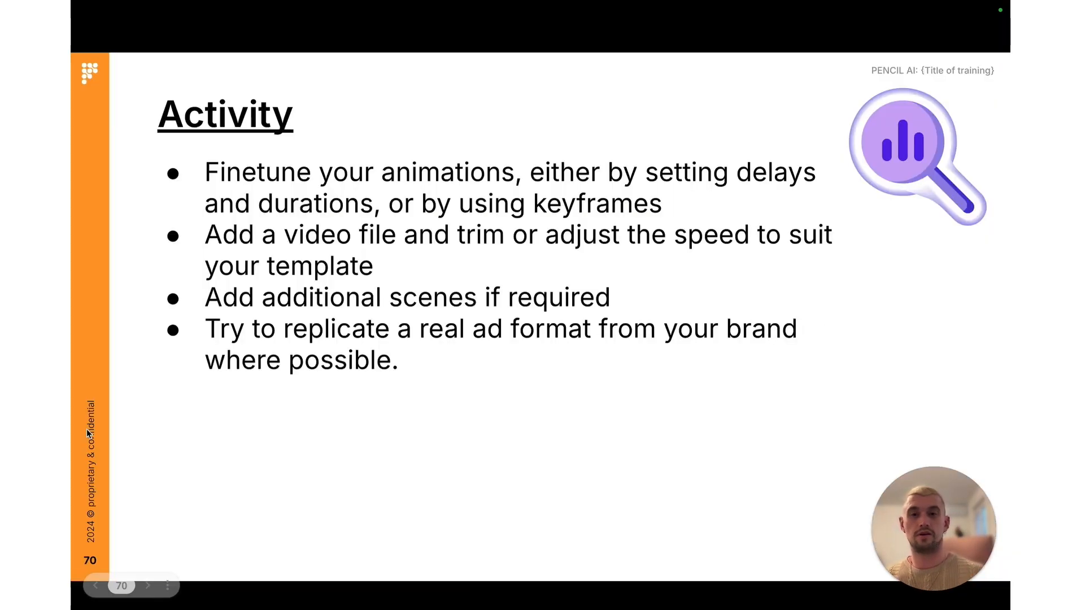
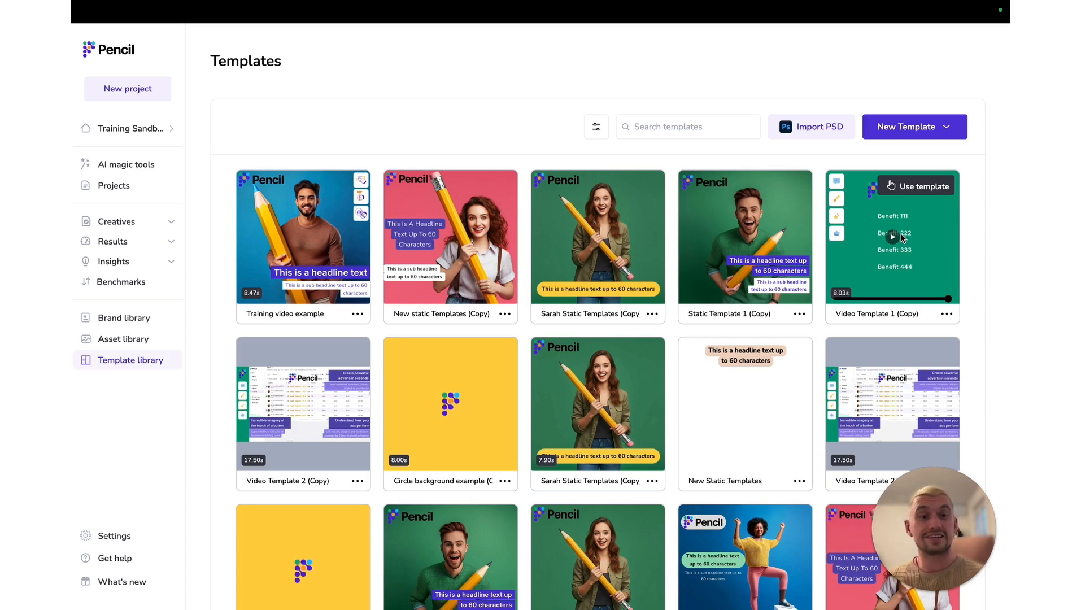
Start a creative from the Video Template 1 (Copy) template and play its main sequence with the timeline collapsed
{"action": "left_click", "coordinate": [924, 187]}
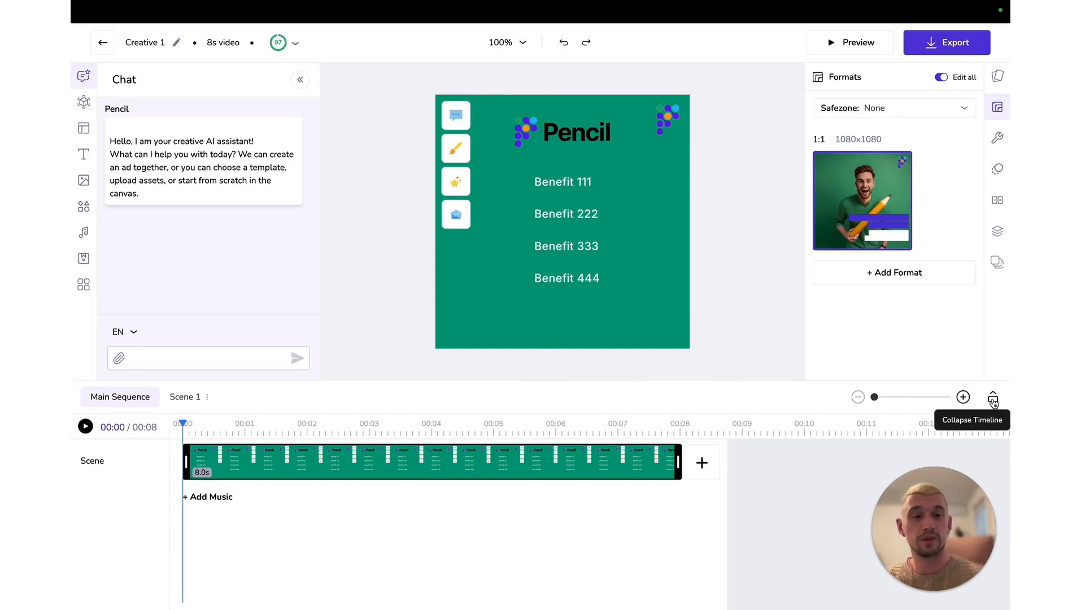
{"action": "left_click", "coordinate": [993, 398]}
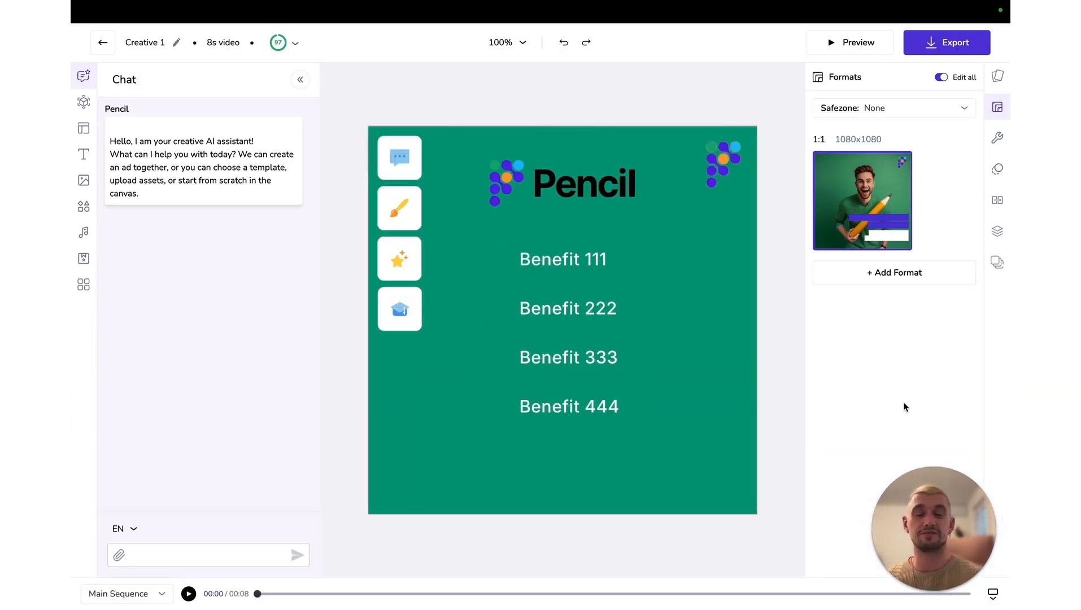
{"action": "left_click", "coordinate": [189, 595]}
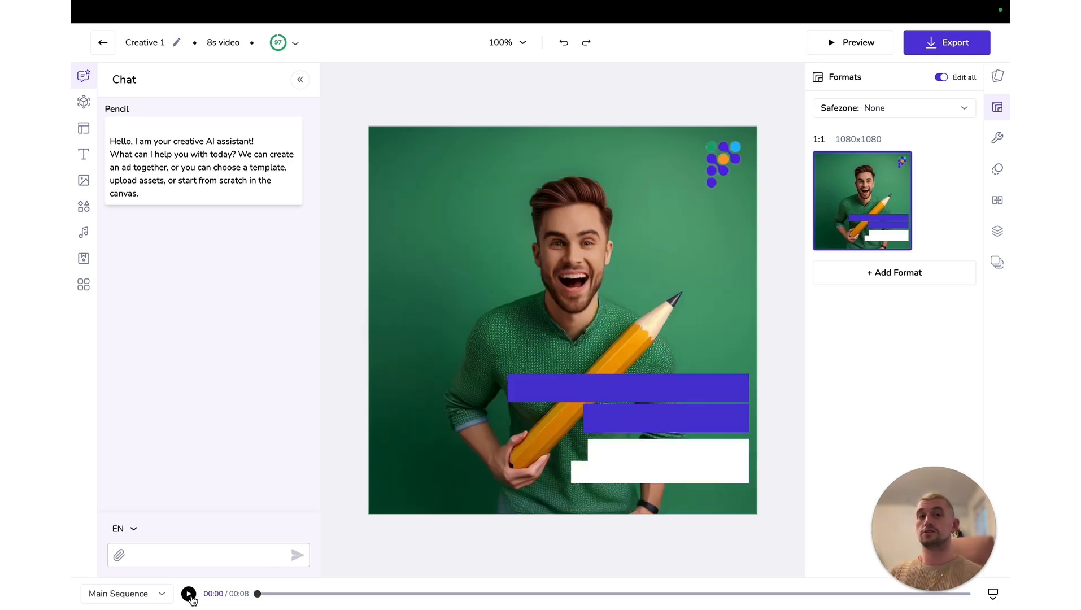
Send the chat prompt "Generate an ad for Pencil Training's Self-Guided learning videos targeted at ad copywriters looking to improve their use of LLMs"
{"action": "left_click", "coordinate": [181, 555]}
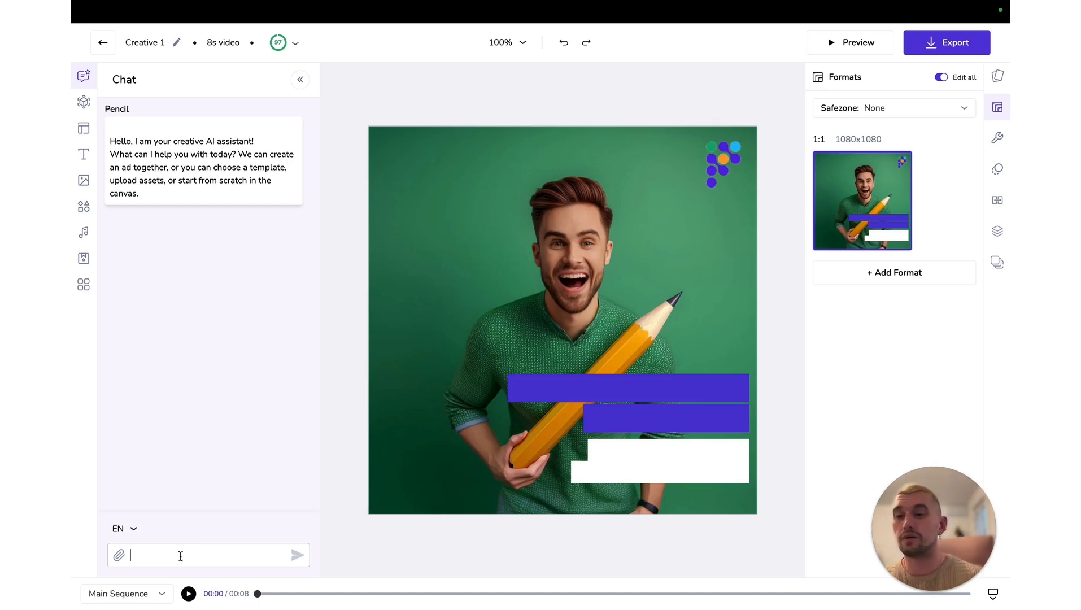
{"action": "type", "text": "Generate "}
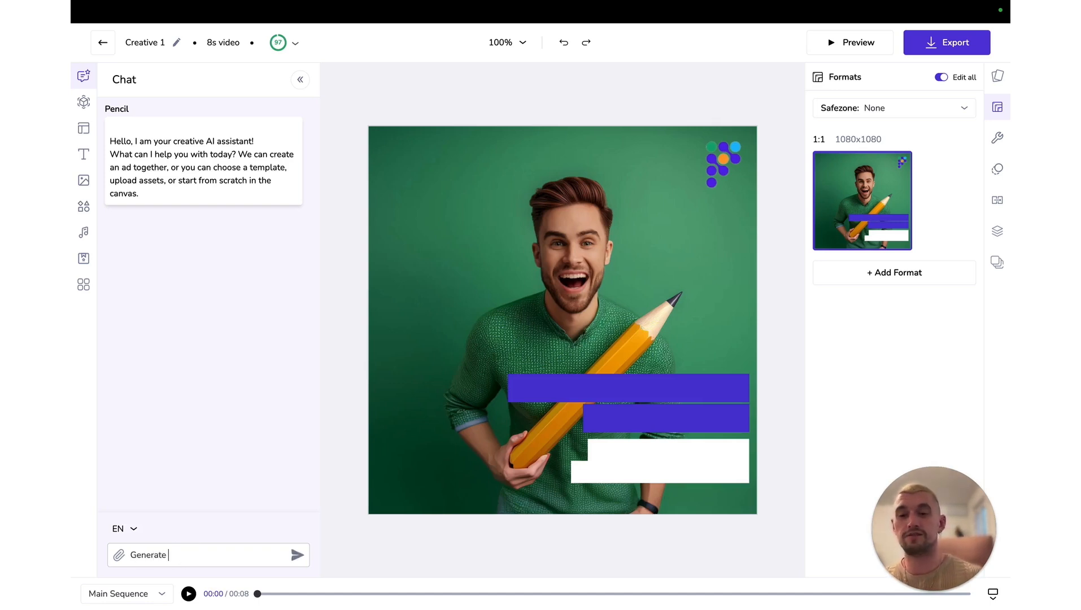
{"action": "type", "text": "an ad "}
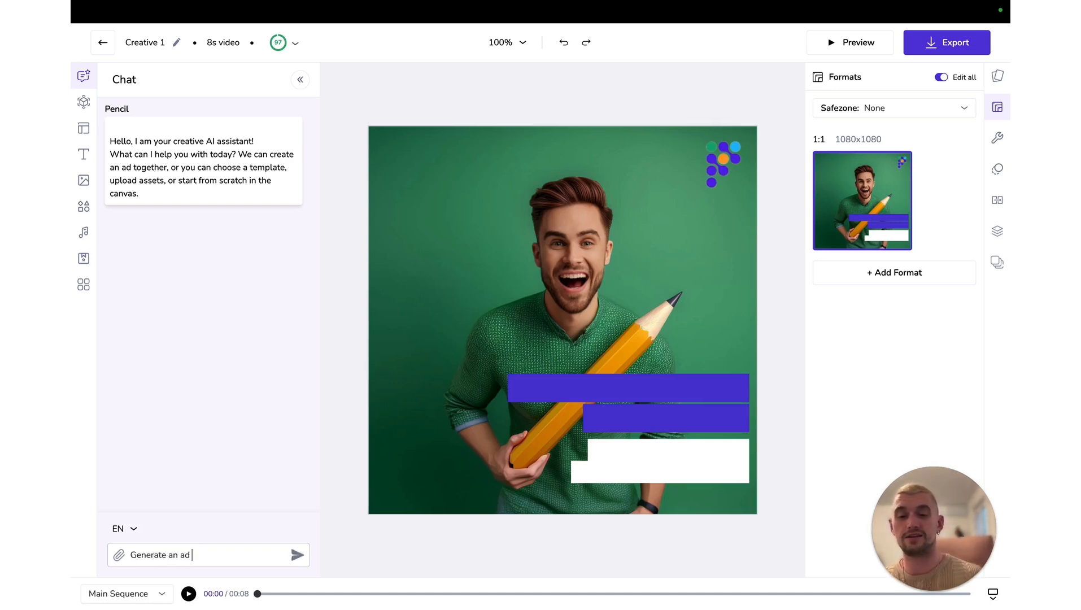
{"action": "type", "text": "for pencil Tr"}
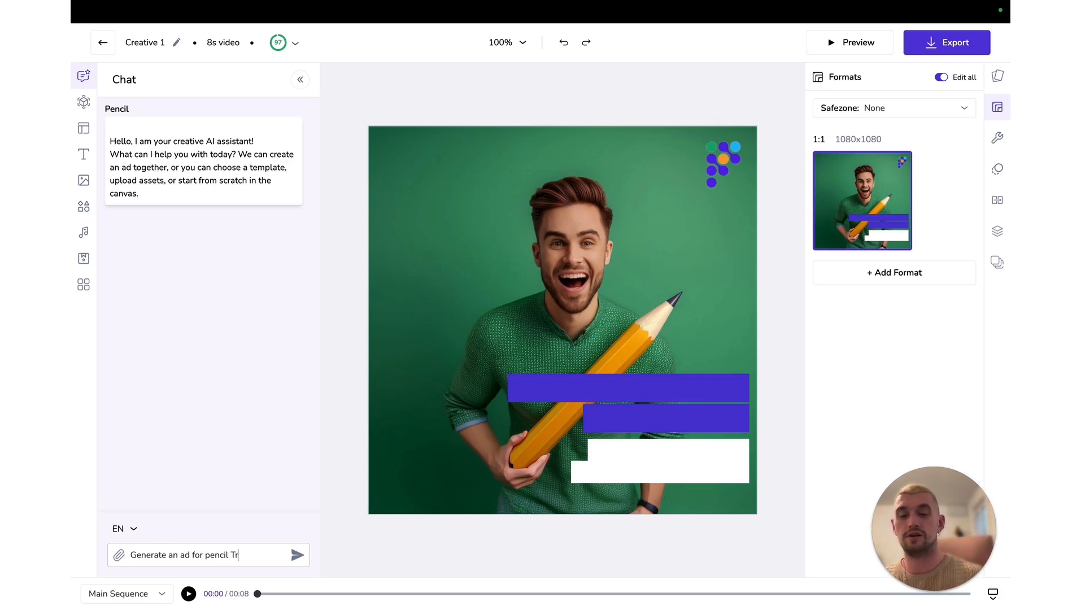
{"action": "type", "text": "aining's "}
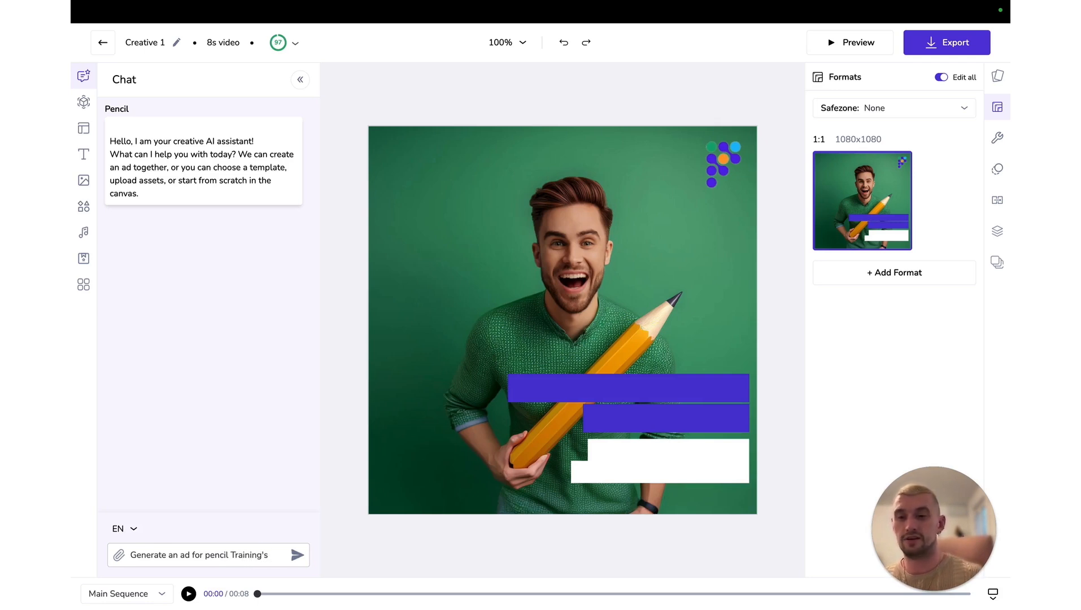
{"action": "type", "text": "Self-g"}
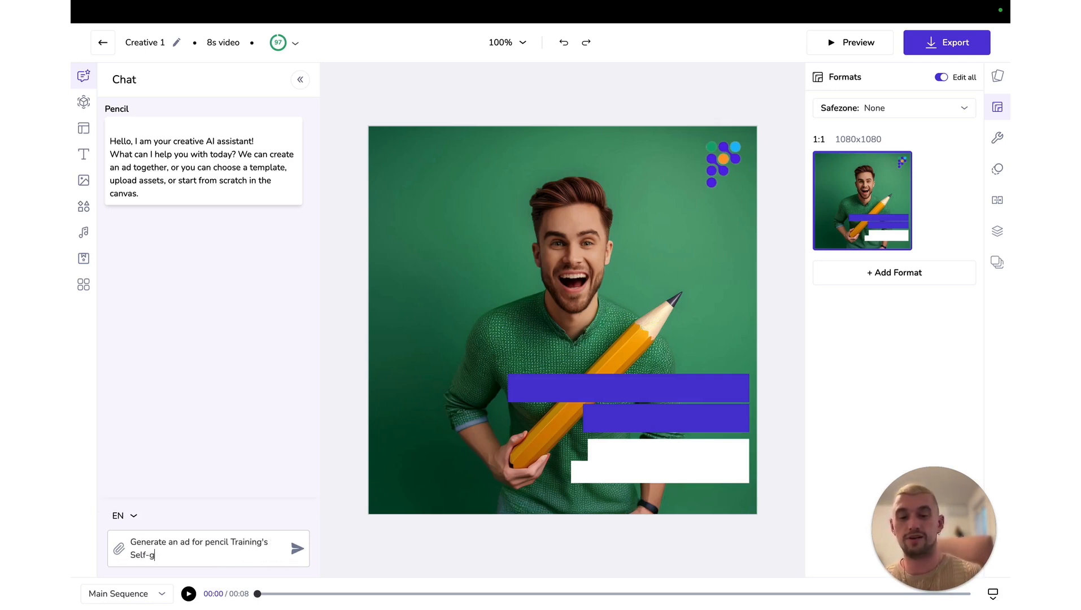
{"action": "key", "text": "BackSpace"}
{"action": "type", "text": "Guided "}
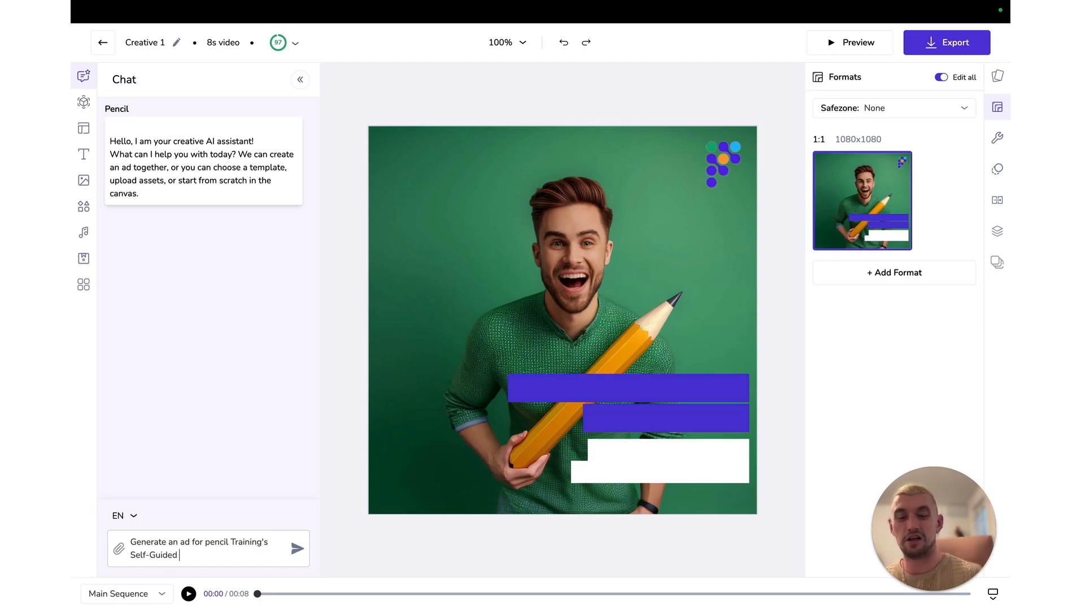
{"action": "type", "text": "learning video"}
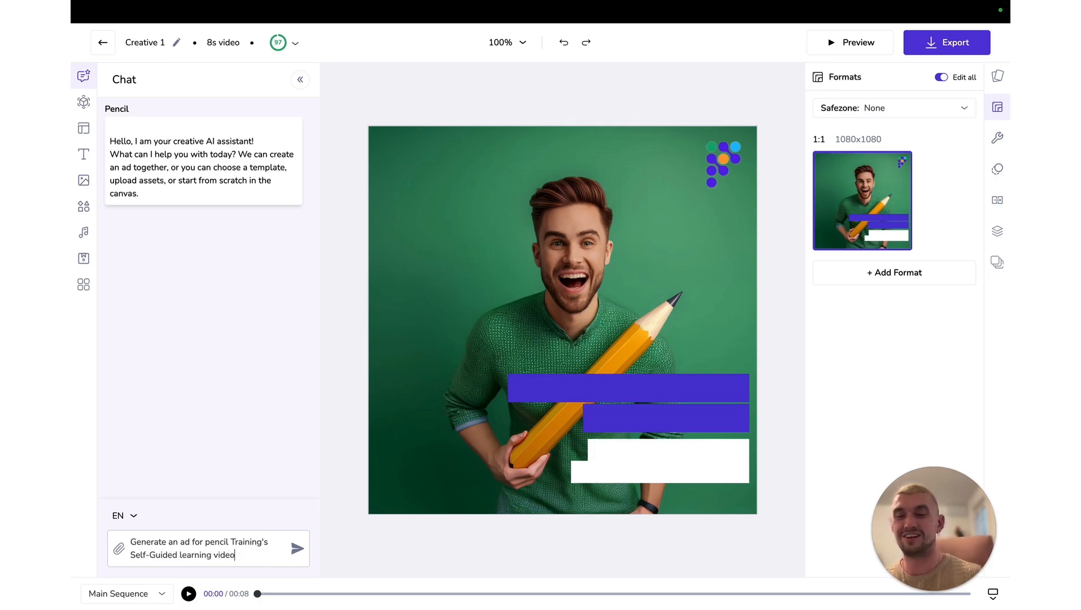
{"action": "type", "text": "s"}
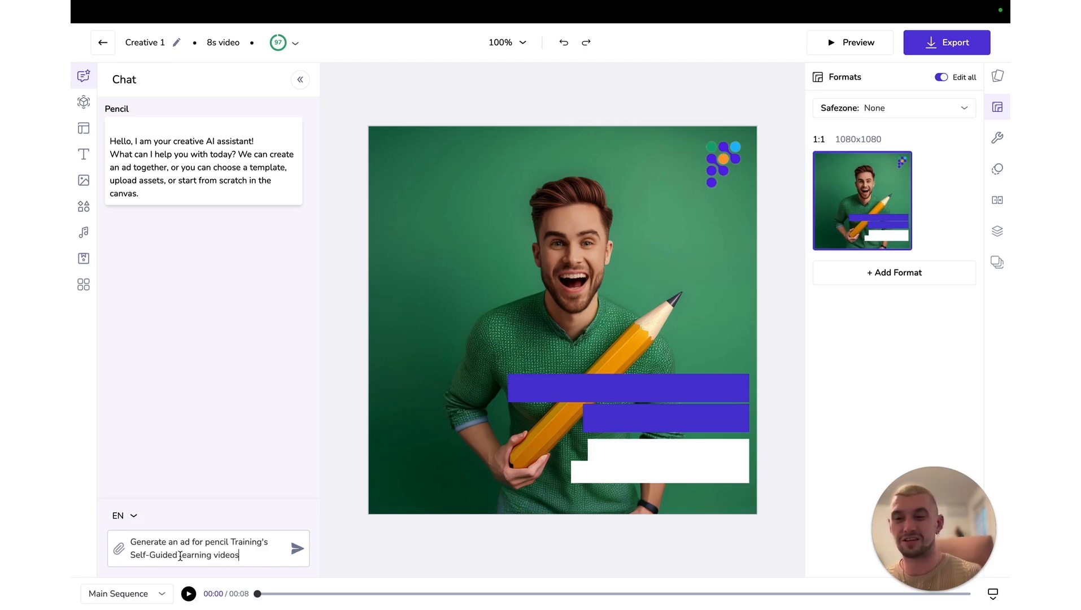
{"action": "left_click", "coordinate": [210, 545]}
{"action": "key", "text": "BackSpace"}
{"action": "type", "text": "P"}
{"action": "left_click", "coordinate": [258, 553]}
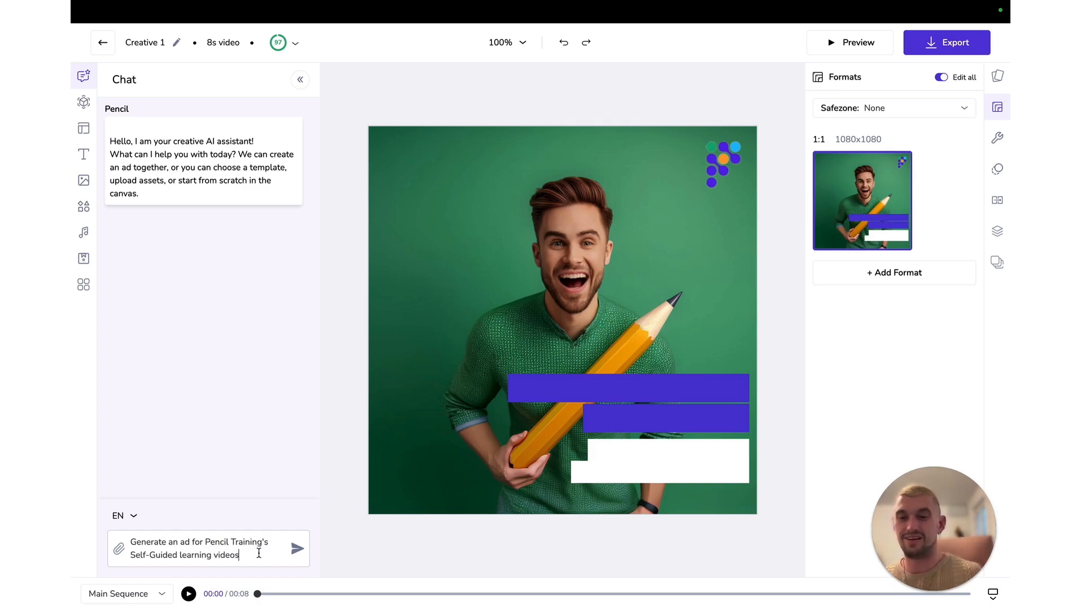
{"action": "type", "text": "targete"}
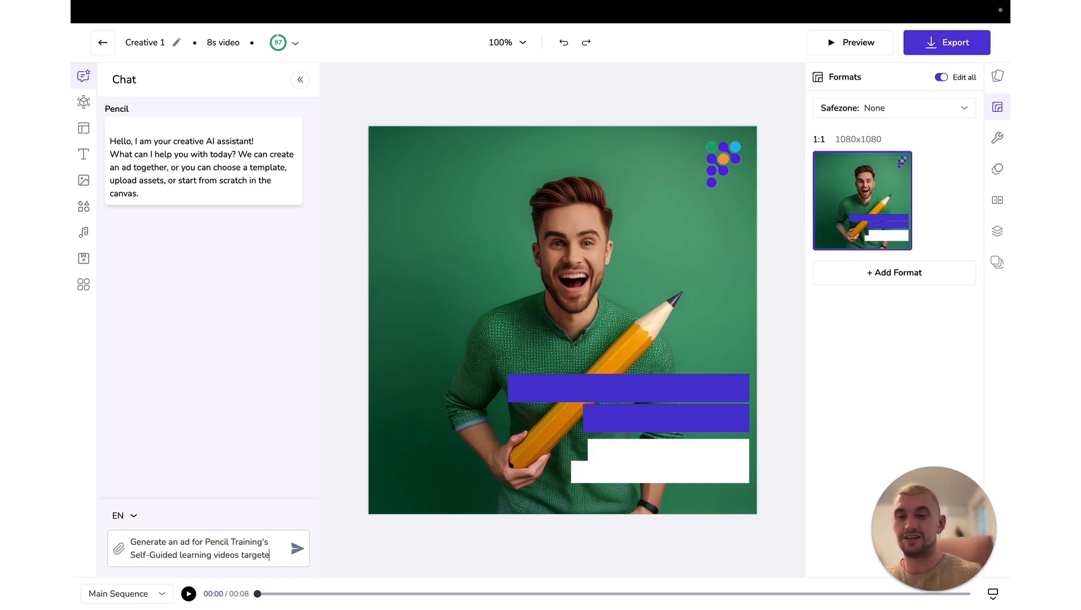
{"action": "type", "text": "d at ad "}
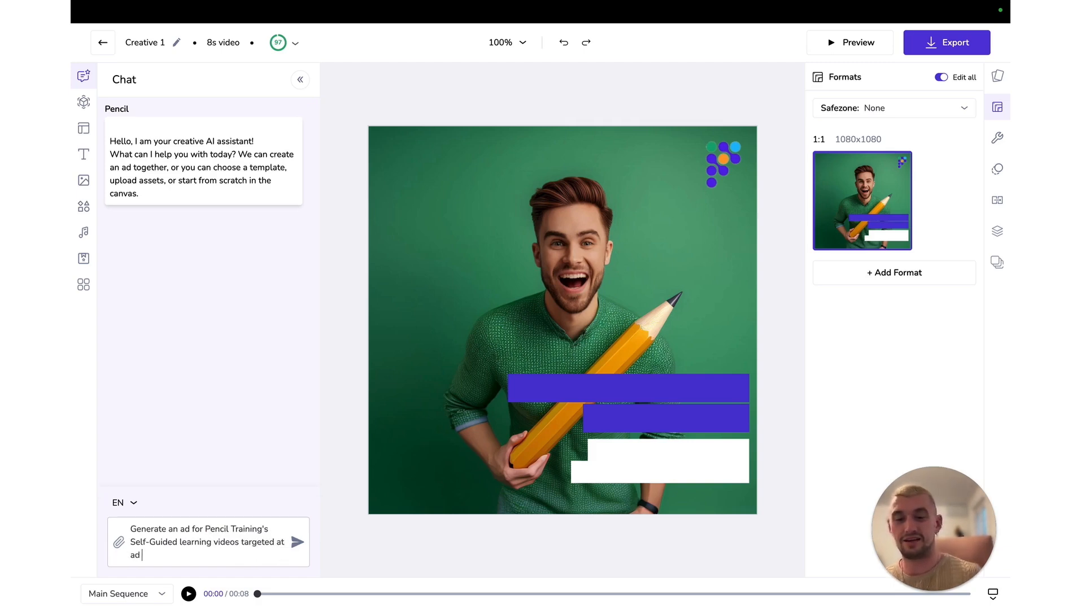
{"action": "type", "text": "copywr"}
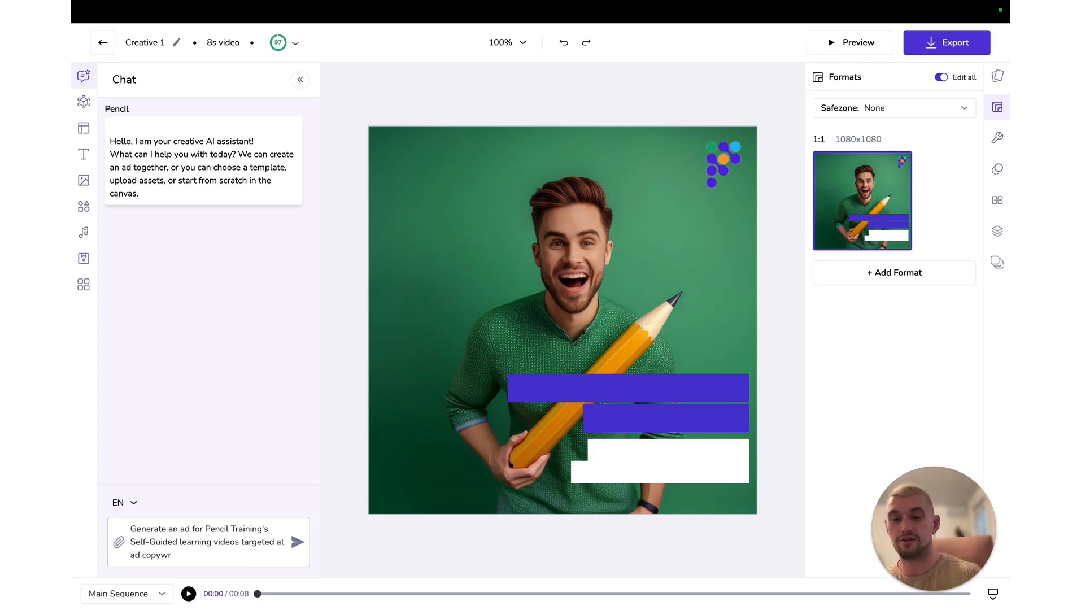
{"action": "type", "text": "iters lo"}
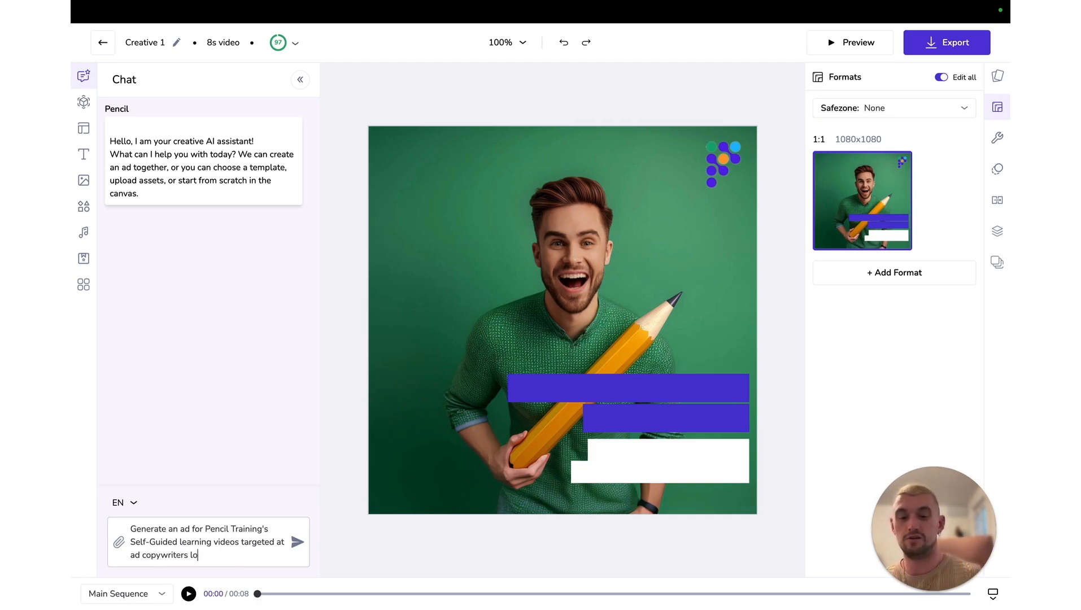
{"action": "type", "text": "oking to im"}
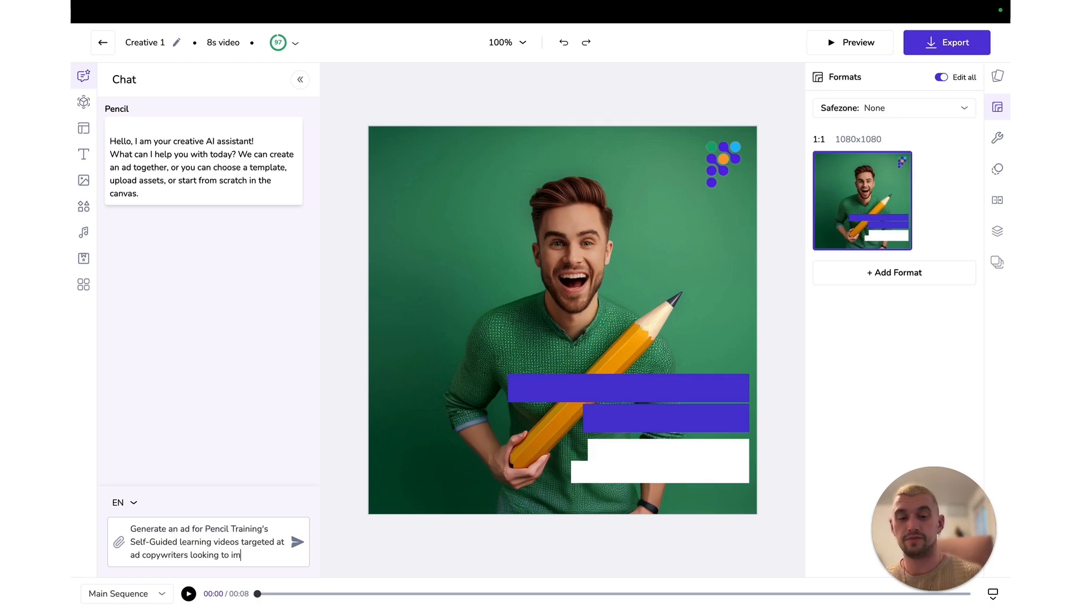
{"action": "type", "text": "prove their"}
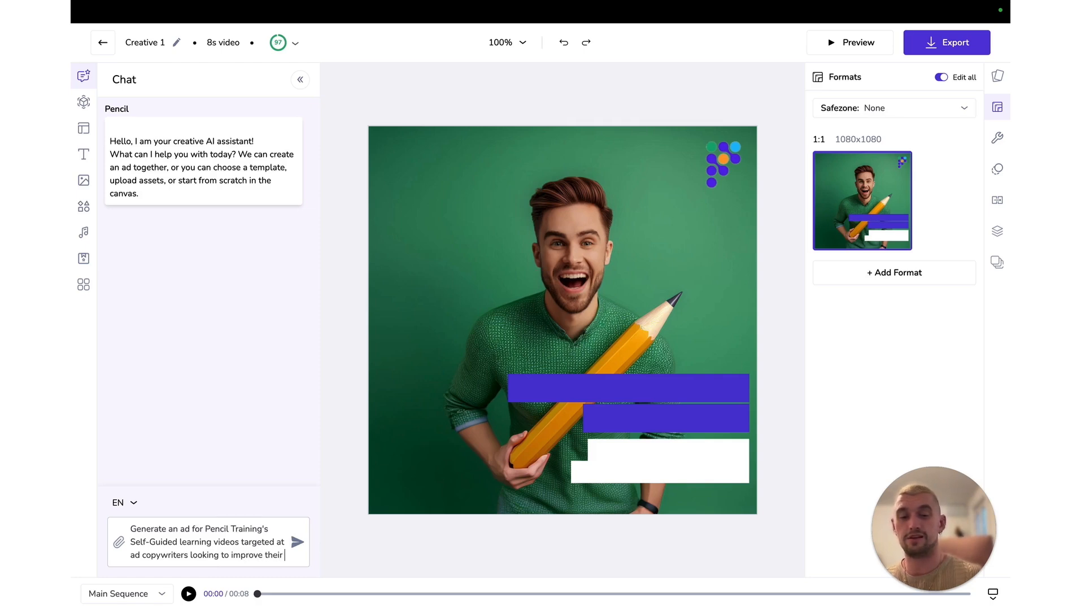
{"action": "type", "text": " use of LLM"}
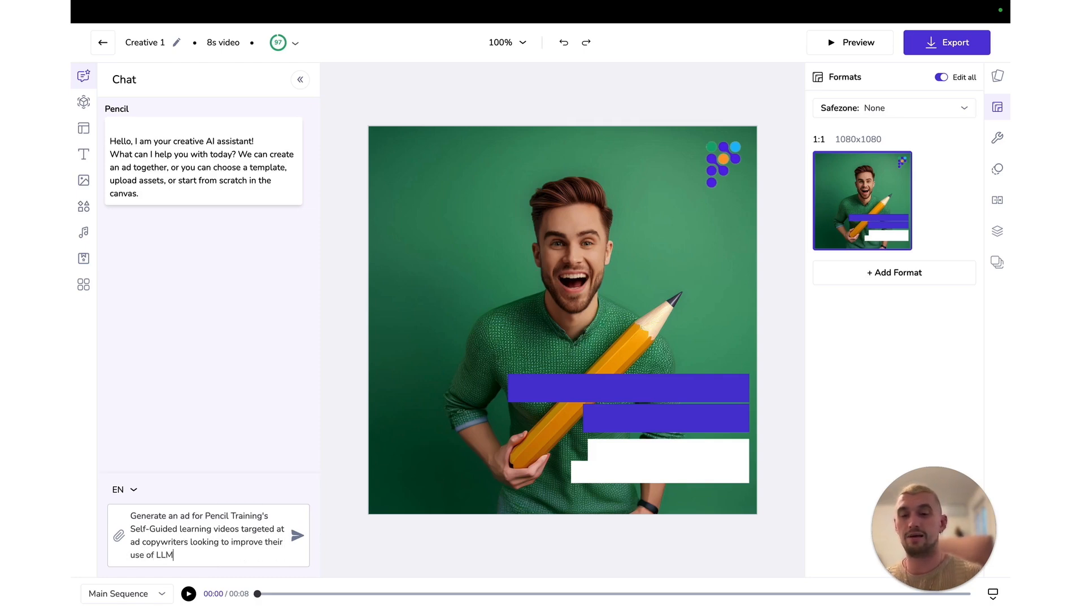
{"action": "type", "text": "s"}
{"action": "left_click", "coordinate": [297, 535]}
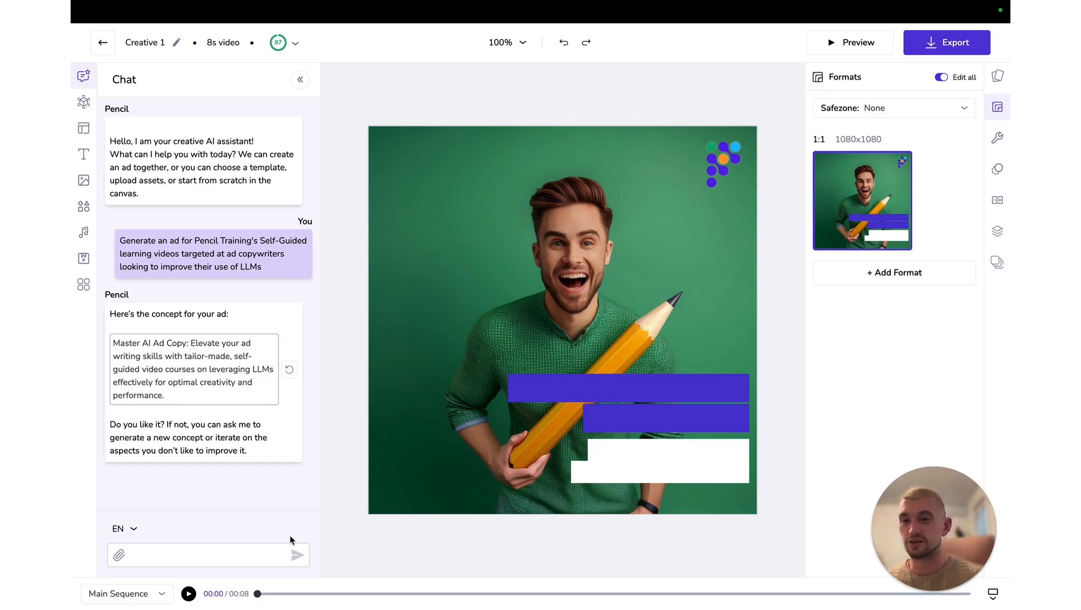
Accept the proposed ad concept with the reply "I like it" and open the assets for the ad
{"action": "left_click", "coordinate": [214, 550]}
{"action": "type", "text": "I like it"}
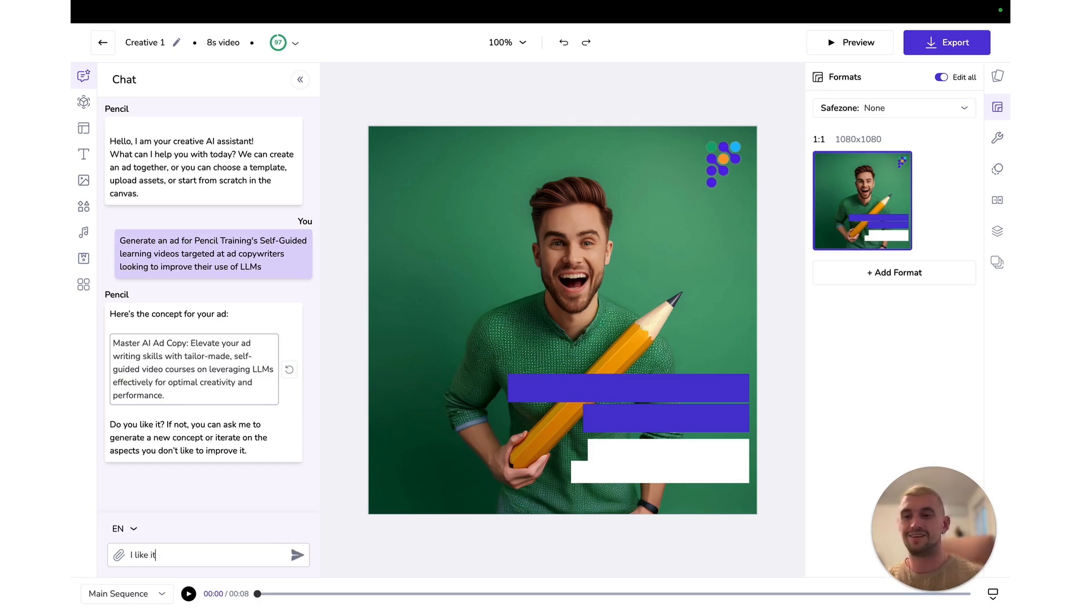
{"action": "key", "text": "Return"}
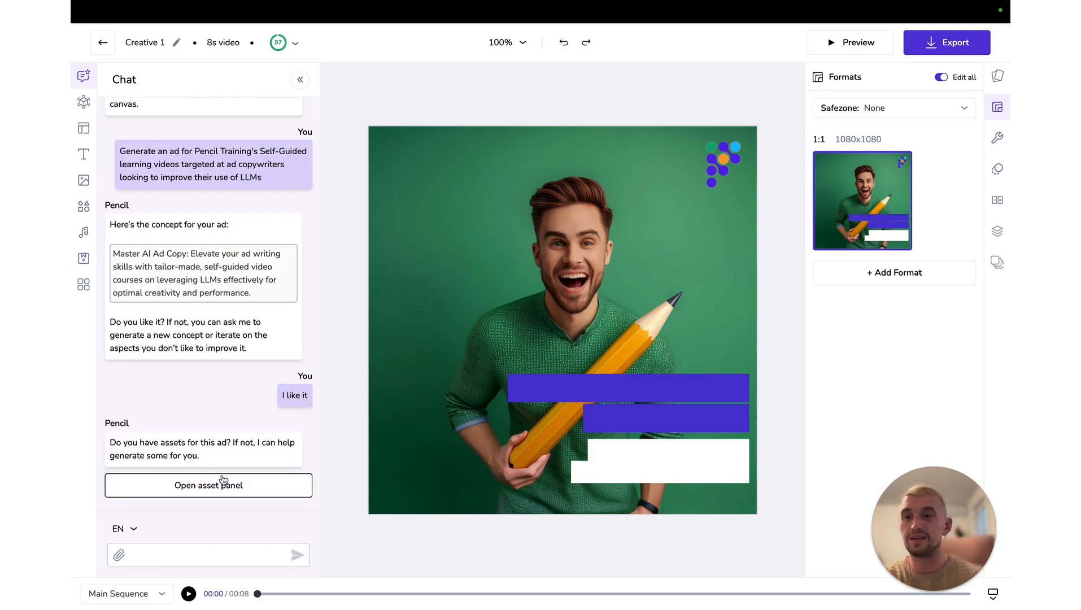
{"action": "left_click", "coordinate": [220, 487]}
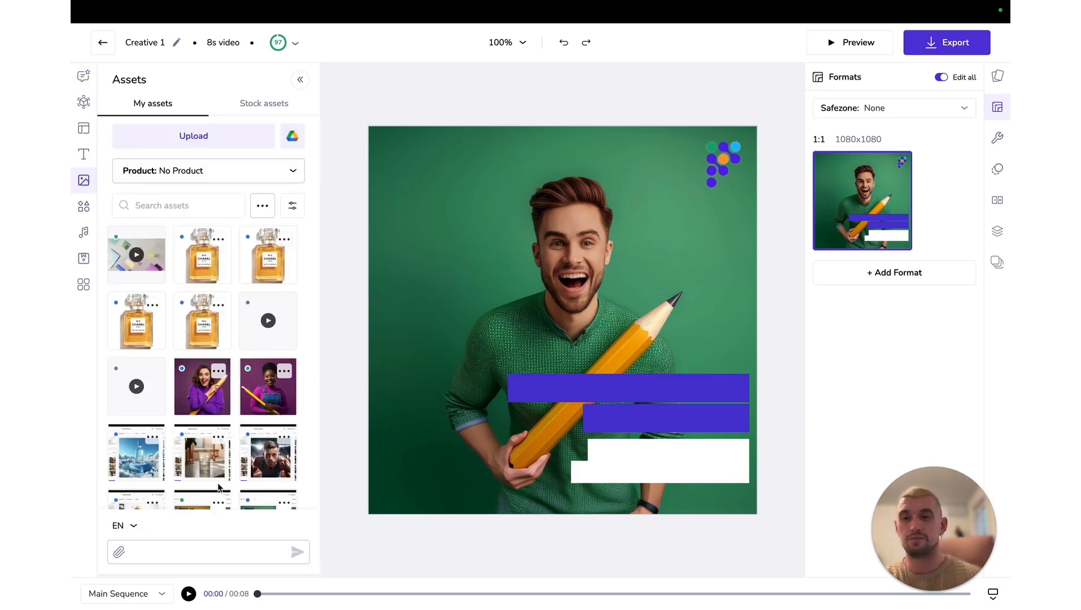
Filter the asset library by type to show only images with background
{"action": "left_click", "coordinate": [293, 208]}
{"action": "left_click", "coordinate": [167, 351]}
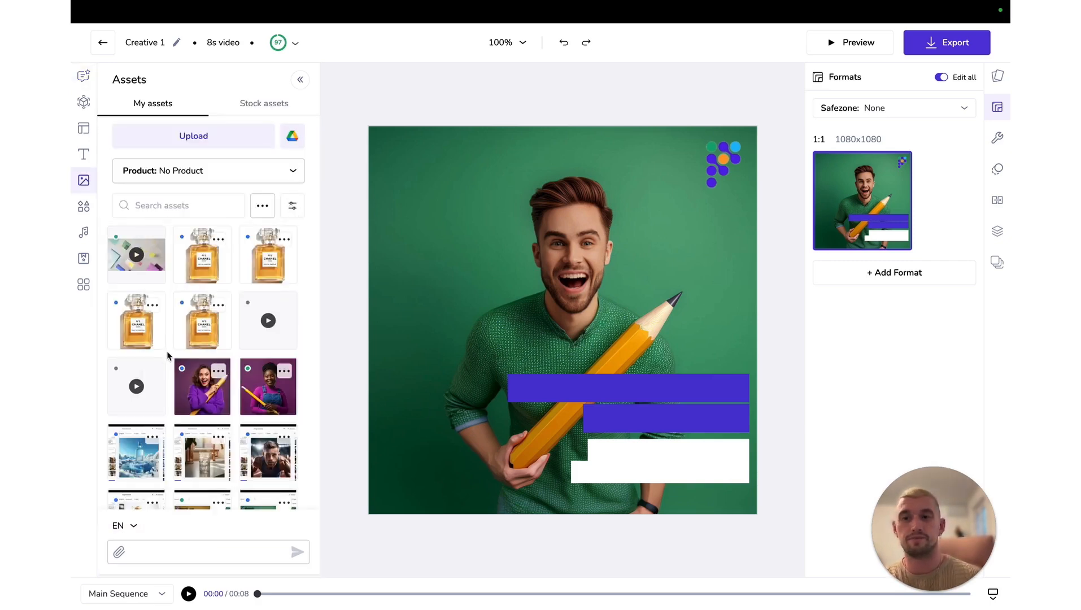
{"action": "left_click", "coordinate": [286, 214]}
{"action": "left_click", "coordinate": [162, 359]}
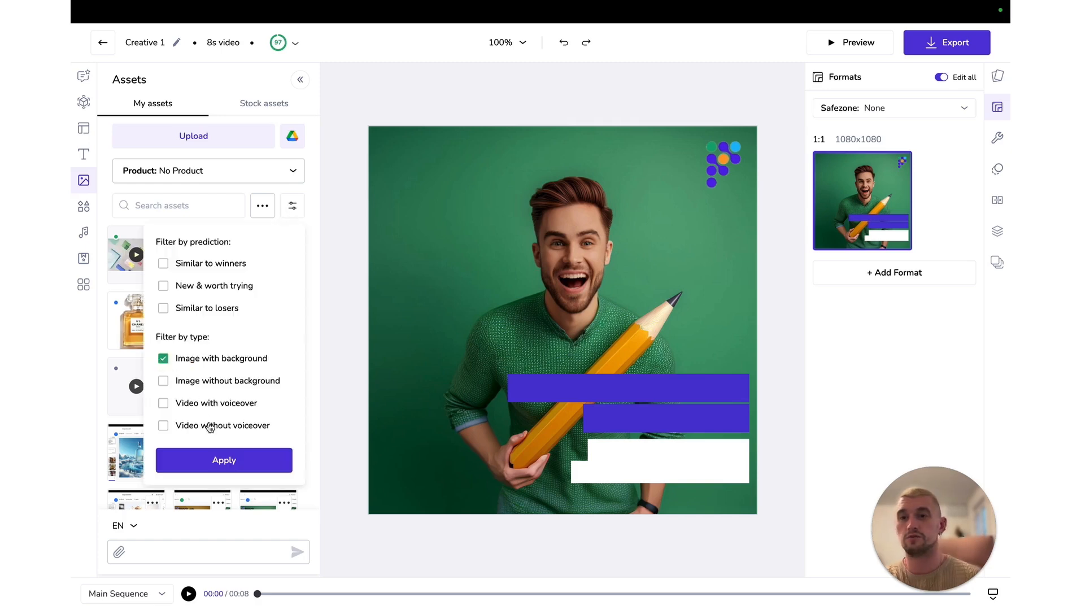
{"action": "left_click", "coordinate": [211, 460]}
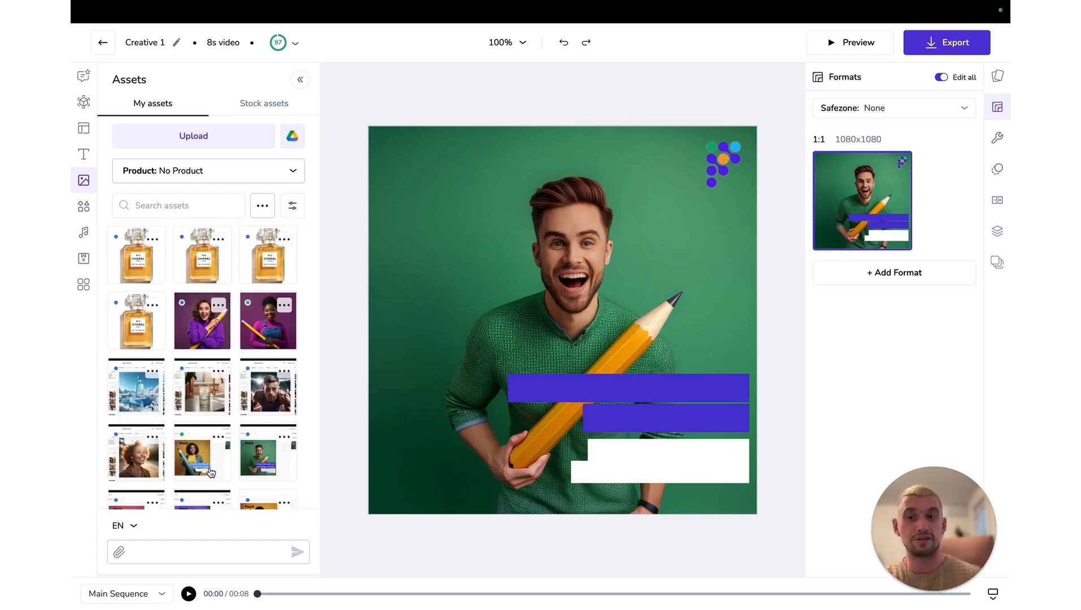
Choose the image of the cheering man in a grey T-shirt on a yellow background and send it in the chat
{"action": "scroll", "coordinate": [210, 472], "scroll_direction": "down", "scroll_amount": 10}
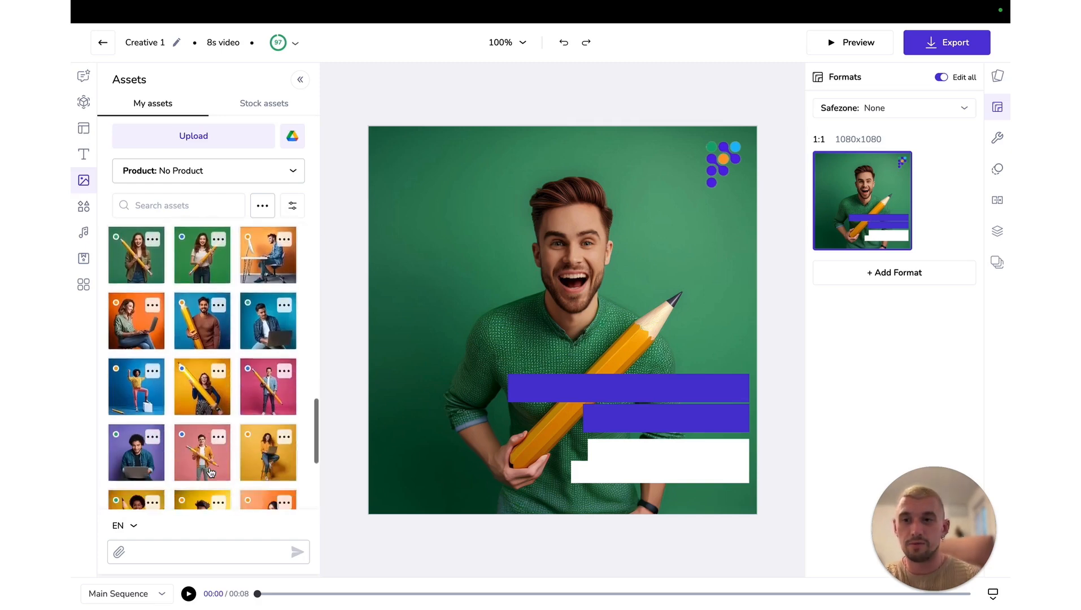
{"action": "scroll", "coordinate": [210, 472], "scroll_direction": "down", "scroll_amount": 2}
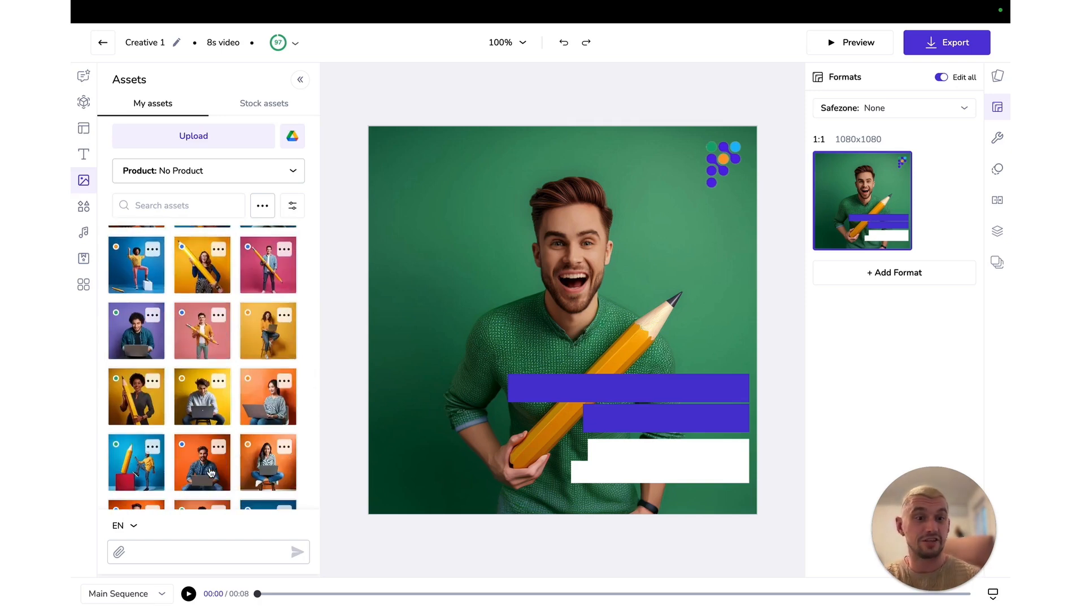
{"action": "scroll", "coordinate": [210, 472], "scroll_direction": "down", "scroll_amount": 1}
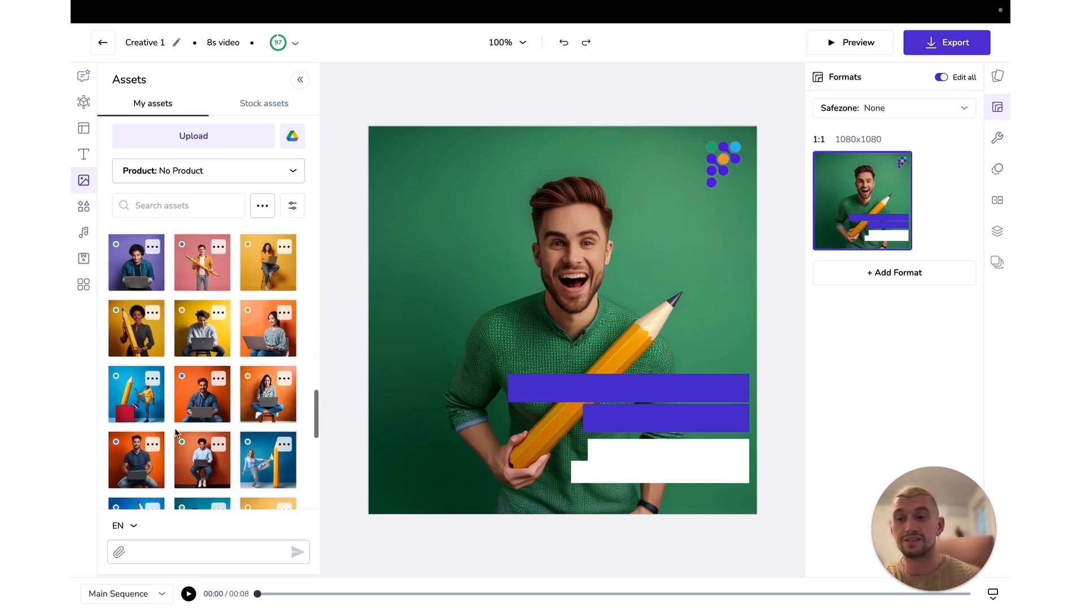
{"action": "scroll", "coordinate": [184, 442], "scroll_direction": "down", "scroll_amount": 5}
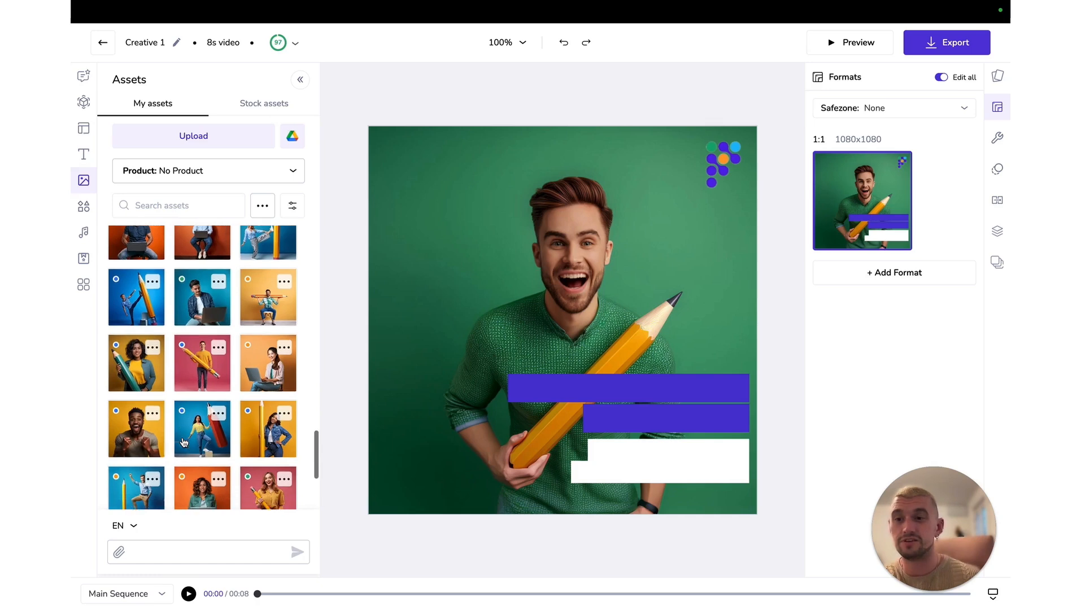
{"action": "left_click", "coordinate": [133, 415]}
{"action": "left_click", "coordinate": [296, 555]}
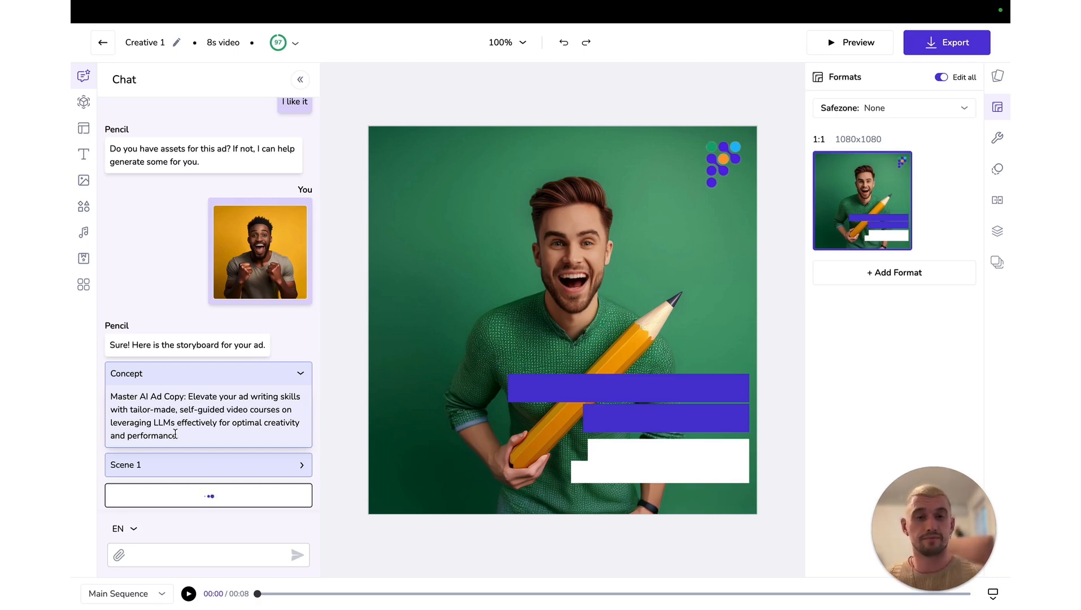
Expand the Scene 1 storyboard, review its benefits, headline and sub headline, and place the generated ad on the canvas
{"action": "left_click", "coordinate": [223, 464]}
{"action": "scroll", "coordinate": [223, 466], "scroll_direction": "down", "scroll_amount": 3}
{"action": "scroll", "coordinate": [223, 466], "scroll_direction": "down", "scroll_amount": 4}
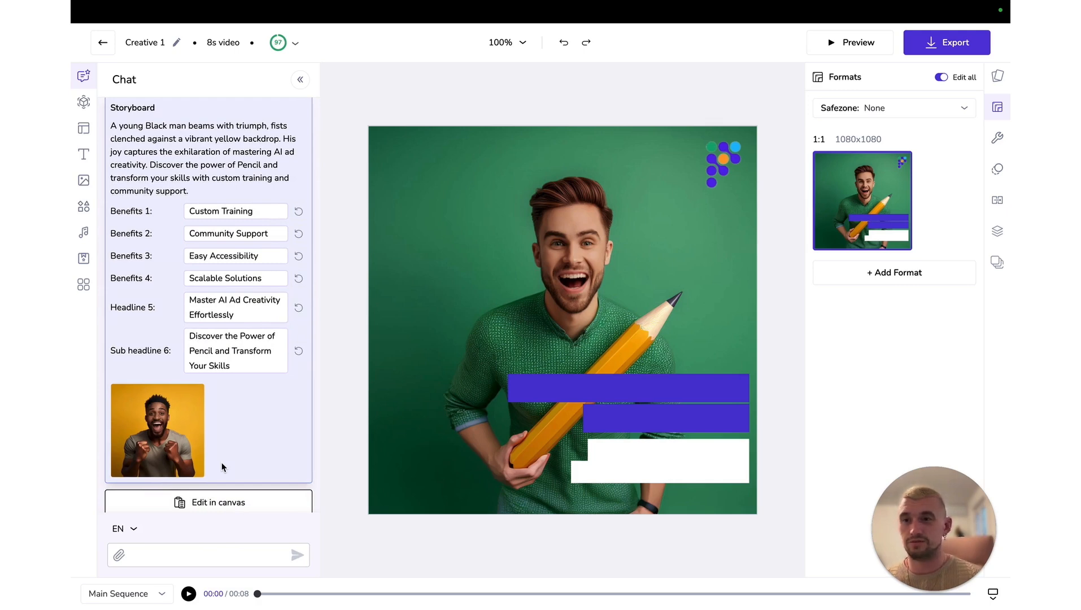
{"action": "left_click", "coordinate": [234, 503]}
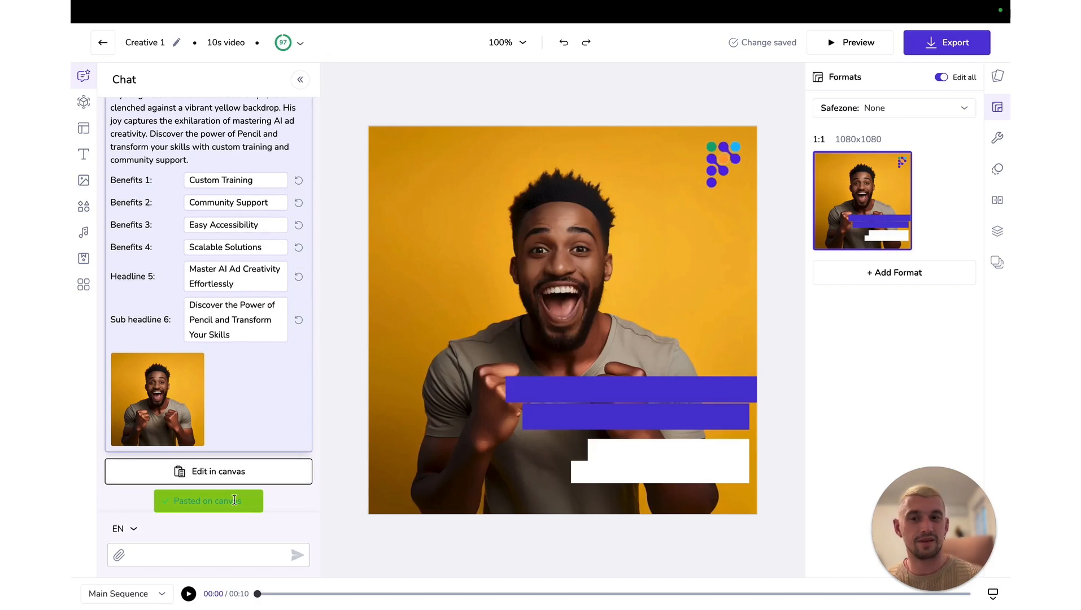
Play the generated ad's main sequence, pause it and set the playhead to 00:07 in the benefits scene
{"action": "left_click", "coordinate": [189, 593]}
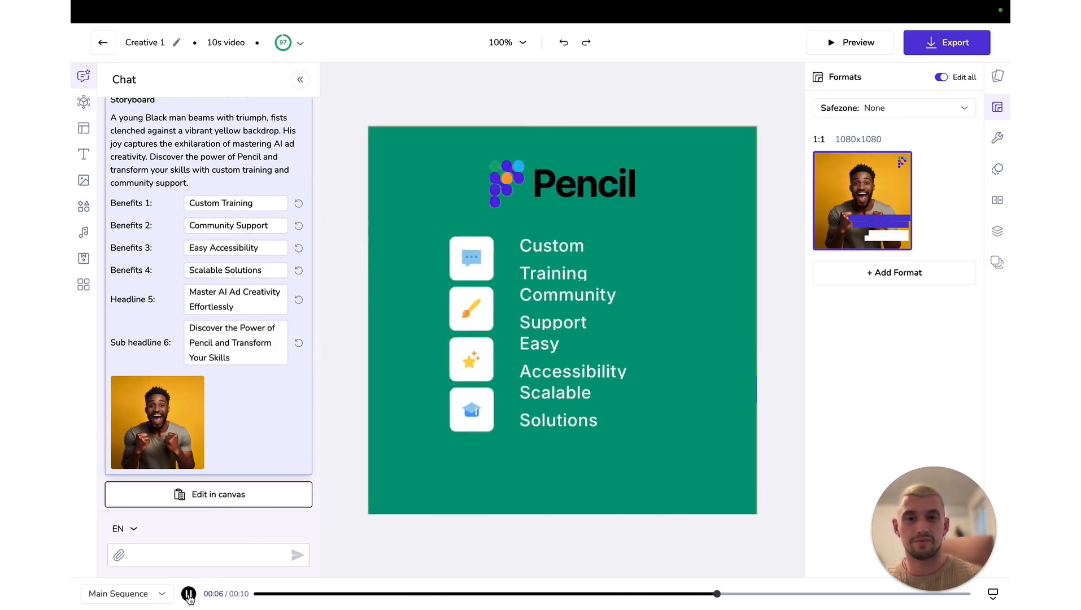
{"action": "left_click", "coordinate": [189, 596]}
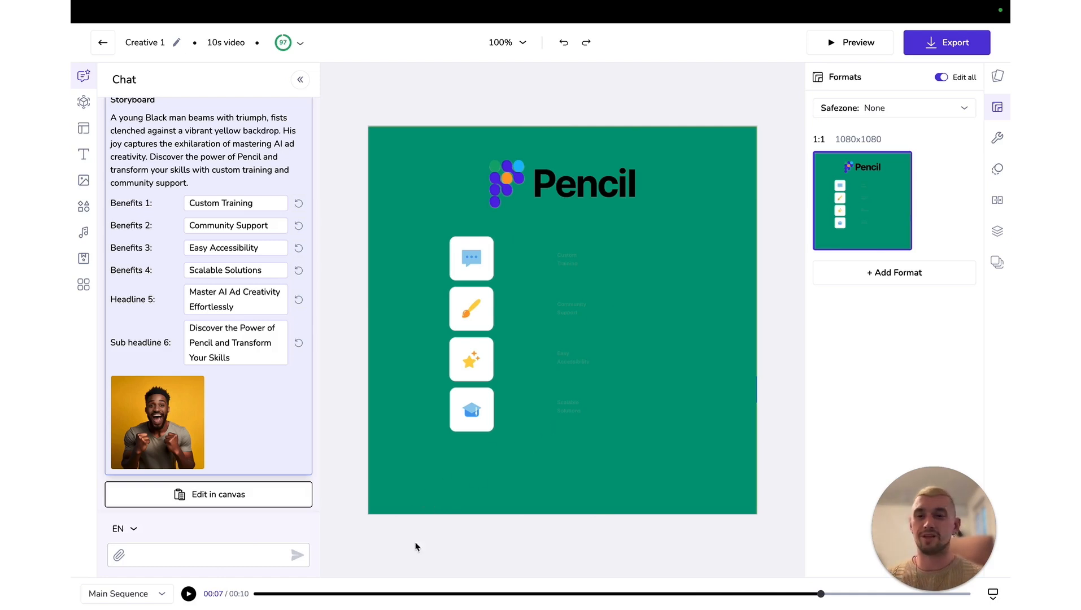
{"action": "left_click_drag", "start_coordinate": [821, 594], "coordinate": [790, 594]}
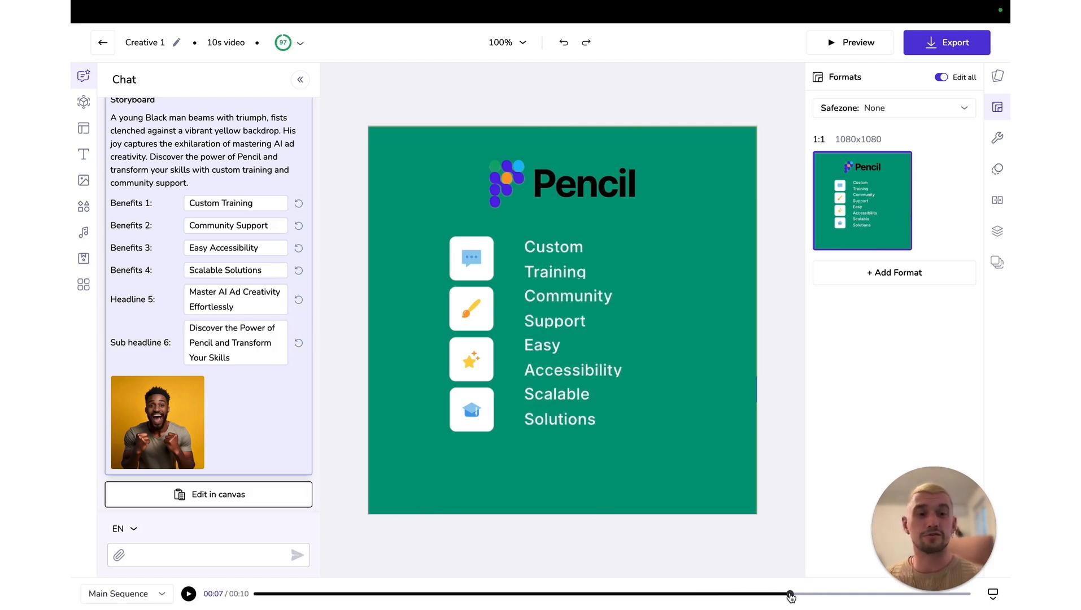
Widen the four benefit text boxes so each fits on one line, Custom Training to about 450 px and Easy Accessibility to about 535 px
{"action": "left_click", "coordinate": [565, 259]}
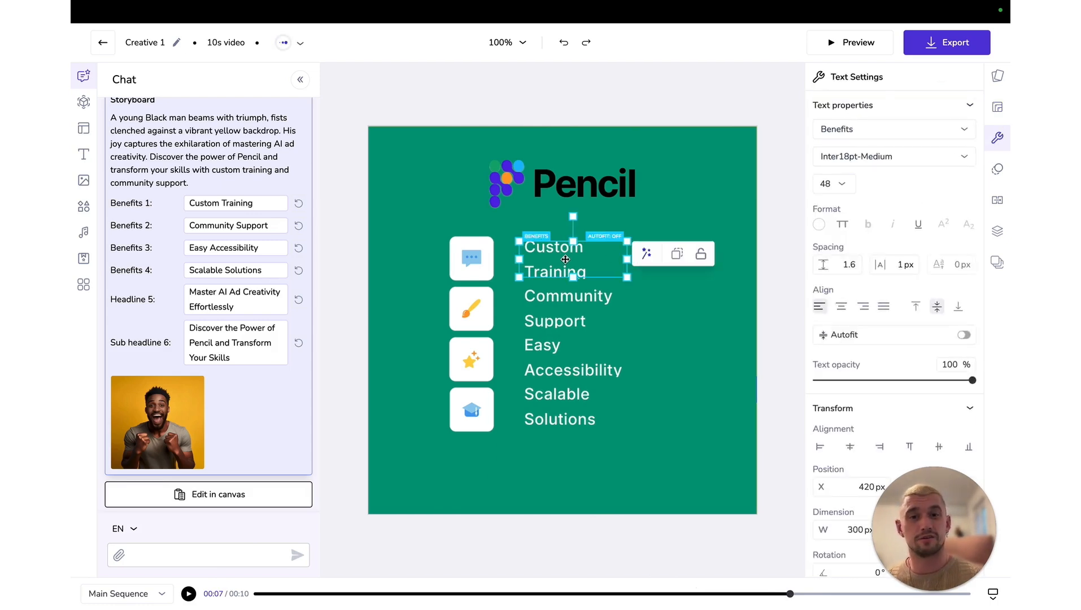
{"action": "left_click_drag", "start_coordinate": [628, 254], "coordinate": [681, 258]}
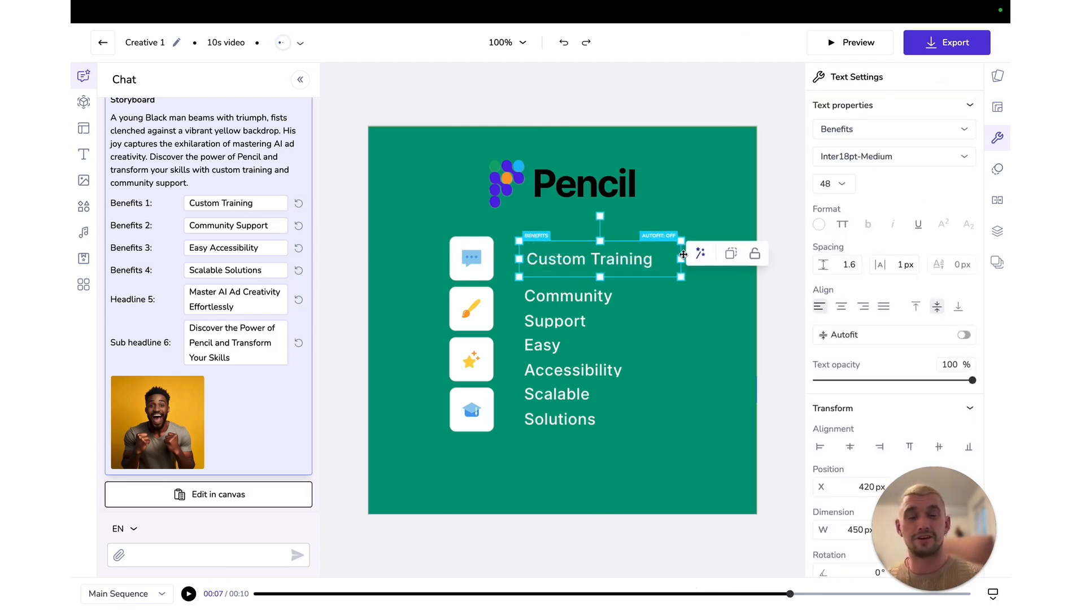
{"action": "left_click", "coordinate": [549, 309]}
{"action": "left_click_drag", "start_coordinate": [627, 308], "coordinate": [717, 307]}
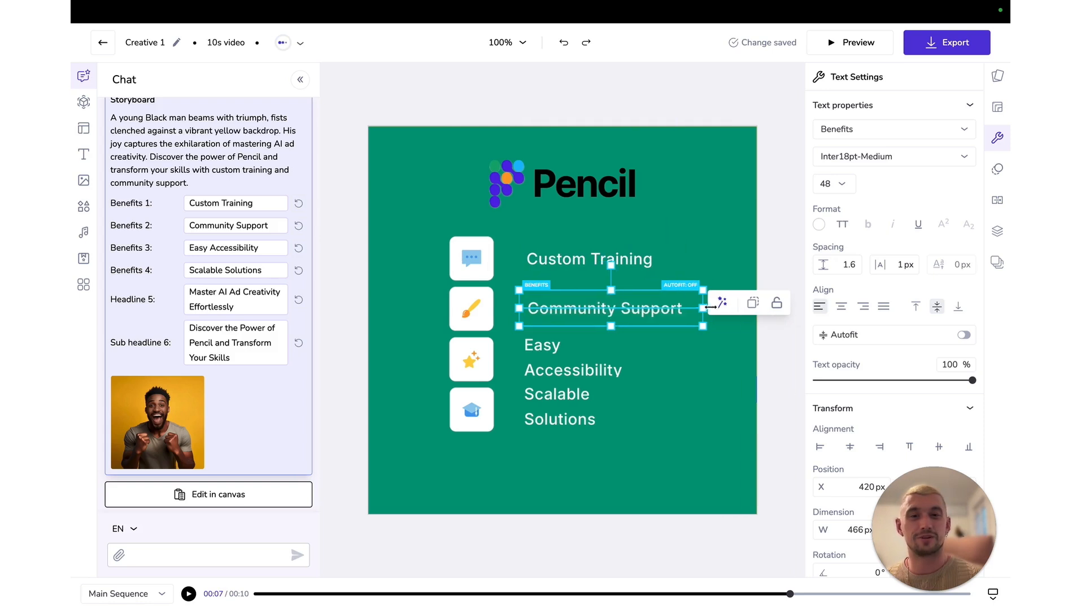
{"action": "left_click", "coordinate": [569, 370]}
{"action": "left_click_drag", "start_coordinate": [626, 357], "coordinate": [712, 357]}
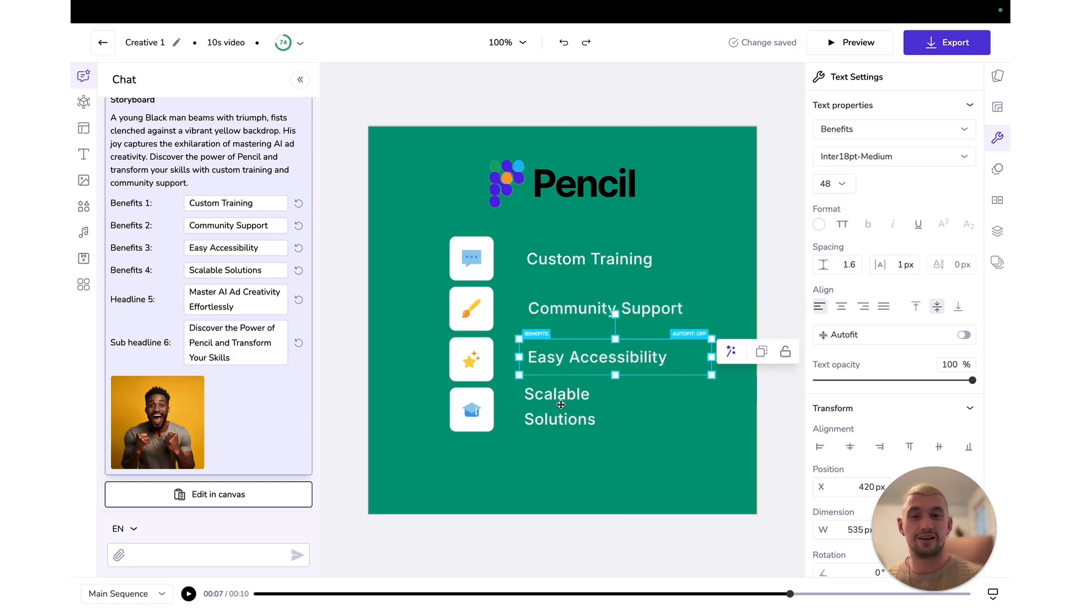
{"action": "left_click", "coordinate": [545, 416]}
{"action": "left_click_drag", "start_coordinate": [627, 410], "coordinate": [687, 406]}
{"action": "left_click", "coordinate": [790, 435]}
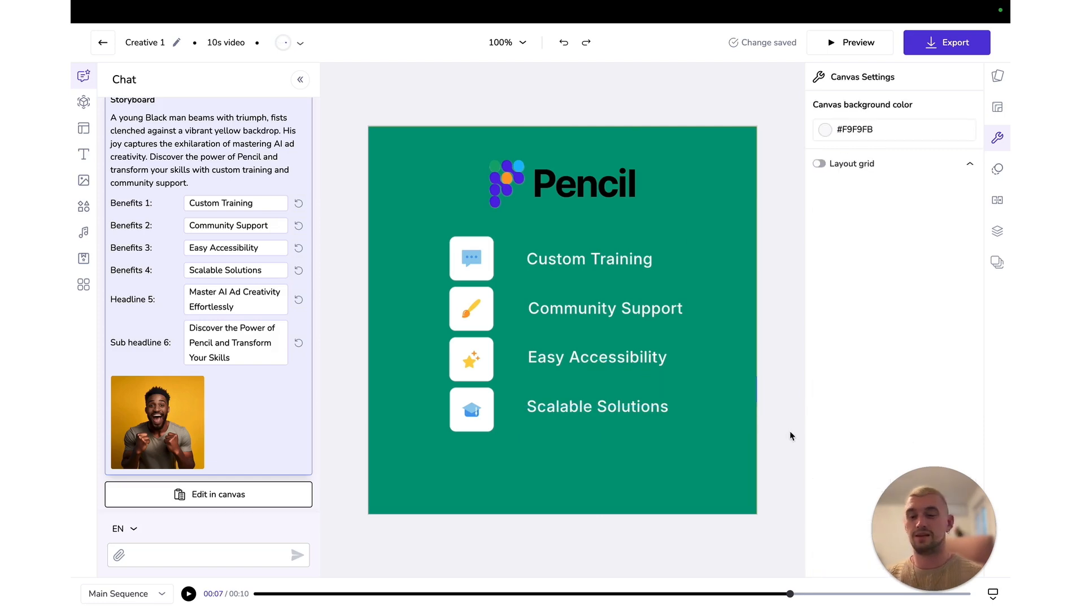
Switch to the Google Slides training presentation and advance to the Activity slide
{"action": "key", "text": "ctrl+Tab"}
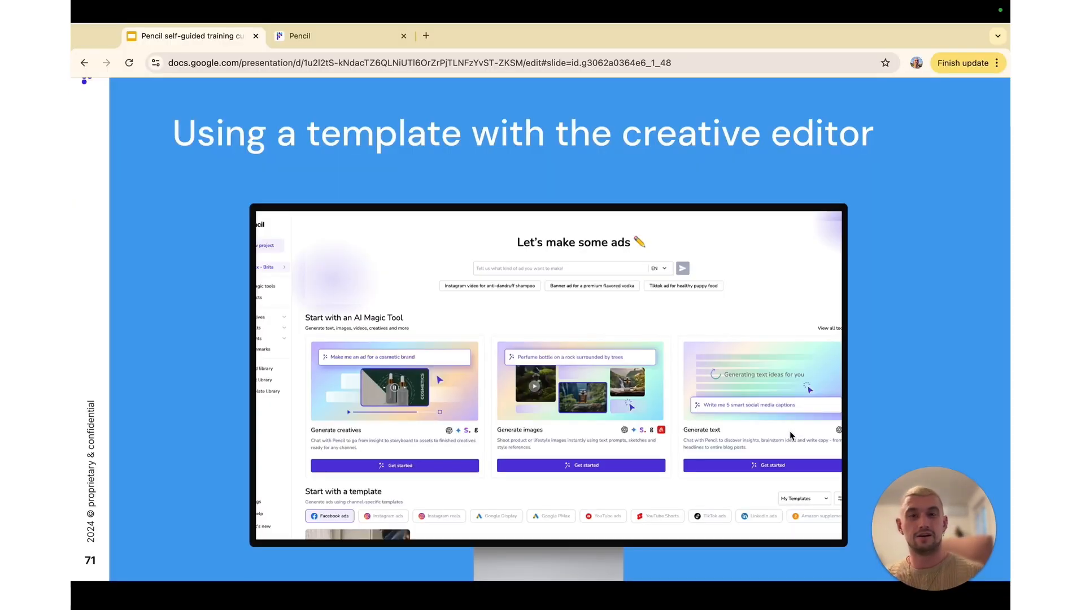
{"action": "key", "text": "Right"}
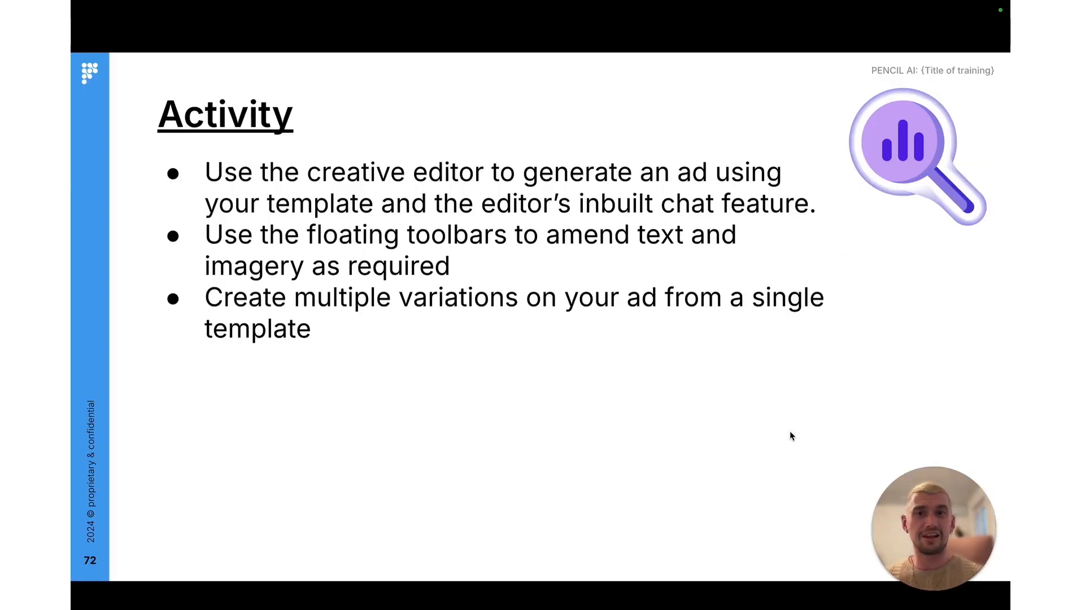